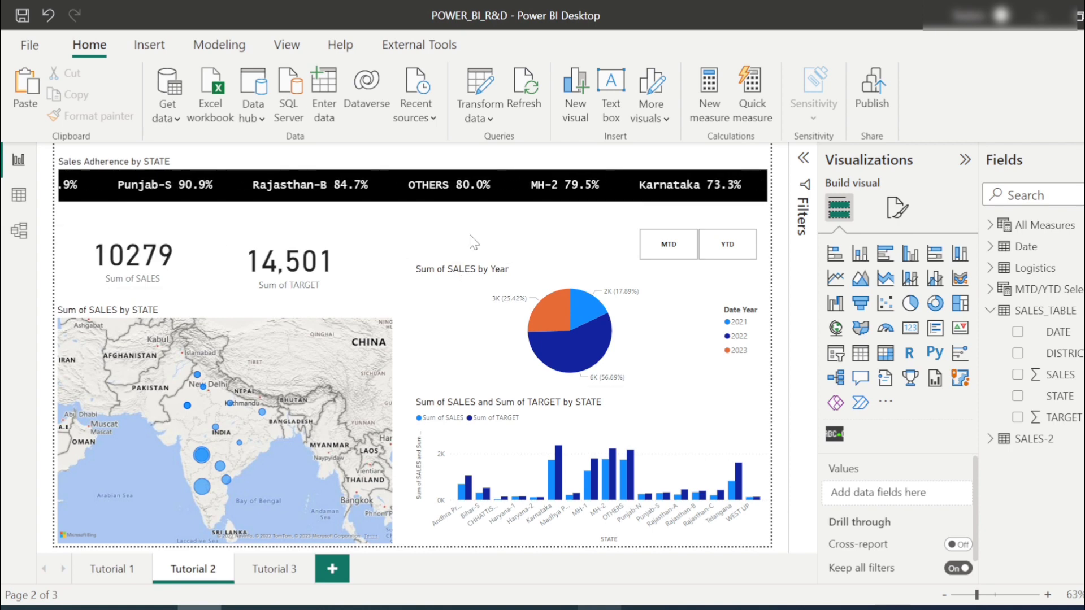
# Step: Check which dates SALES_TABLE's DATE column contains, then go back to the report page
pyautogui.click(19, 195)
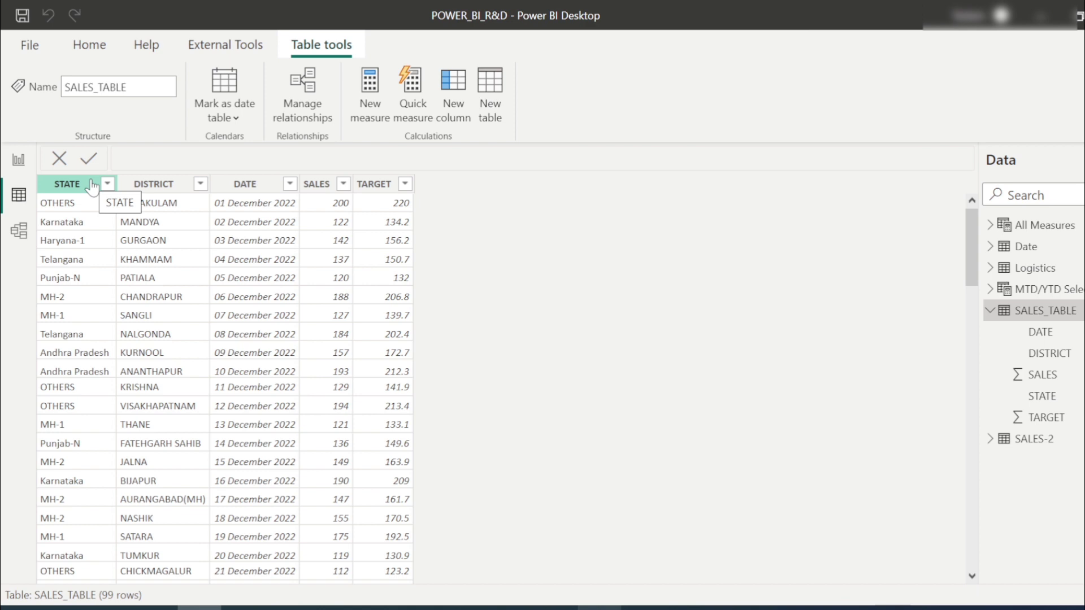
pyautogui.click(290, 184)
pyautogui.scroll(-15, 373, 440)
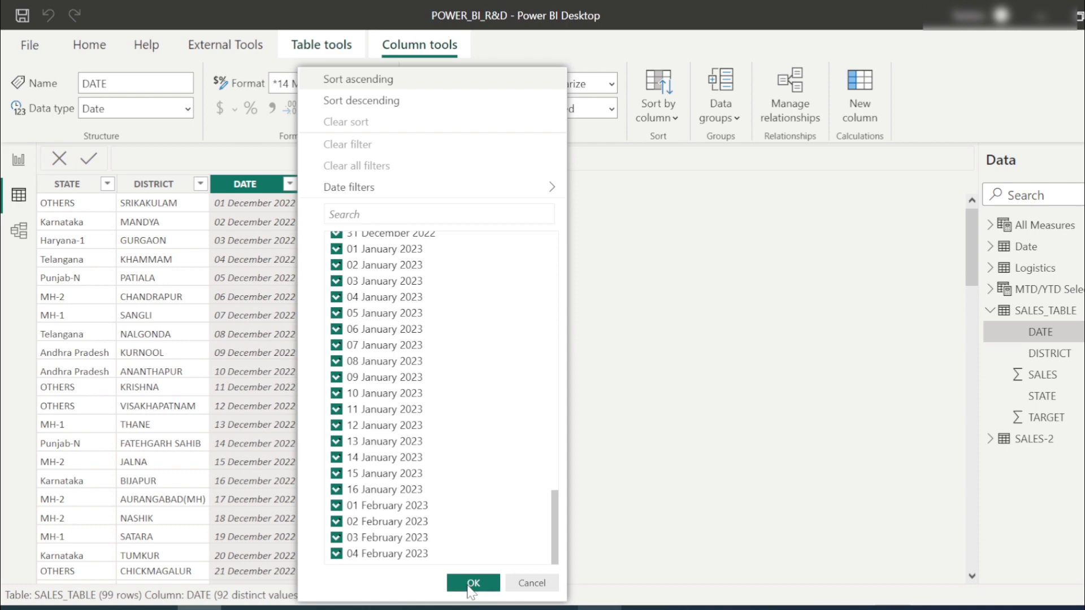
pyautogui.click(472, 584)
pyautogui.click(20, 165)
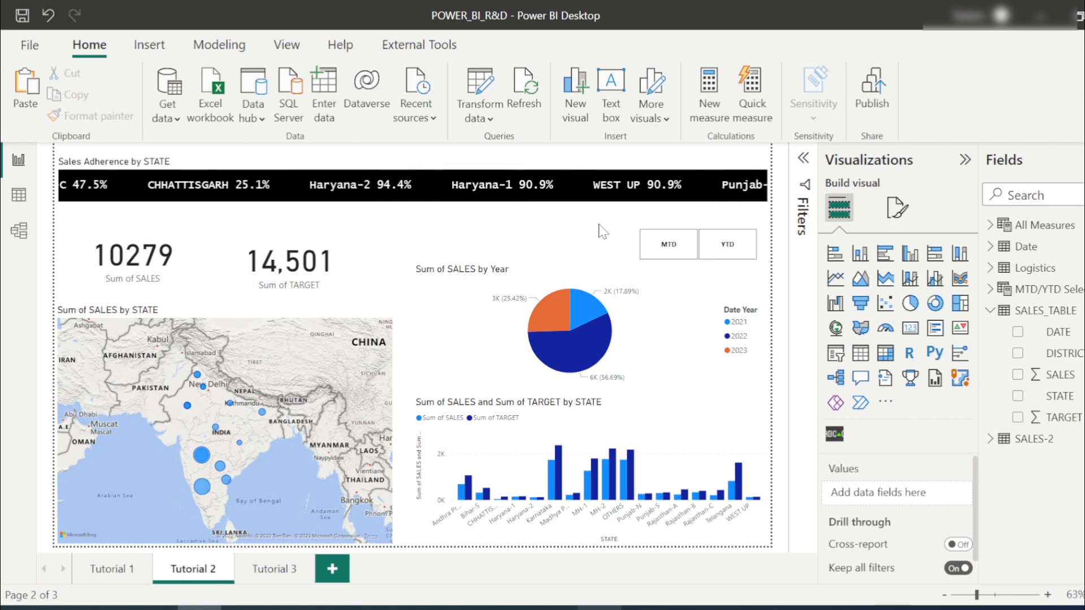
# Step: Try the MTD and YTD slicer buttons on the report, then clear the selection
pyautogui.click(662, 253)
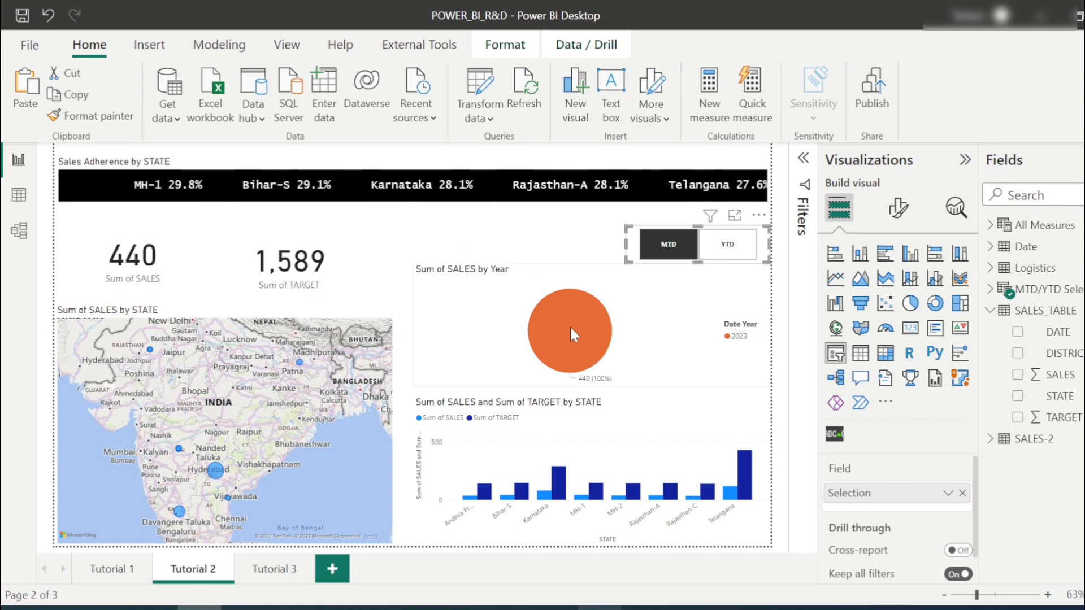
pyautogui.moveTo(571, 323)
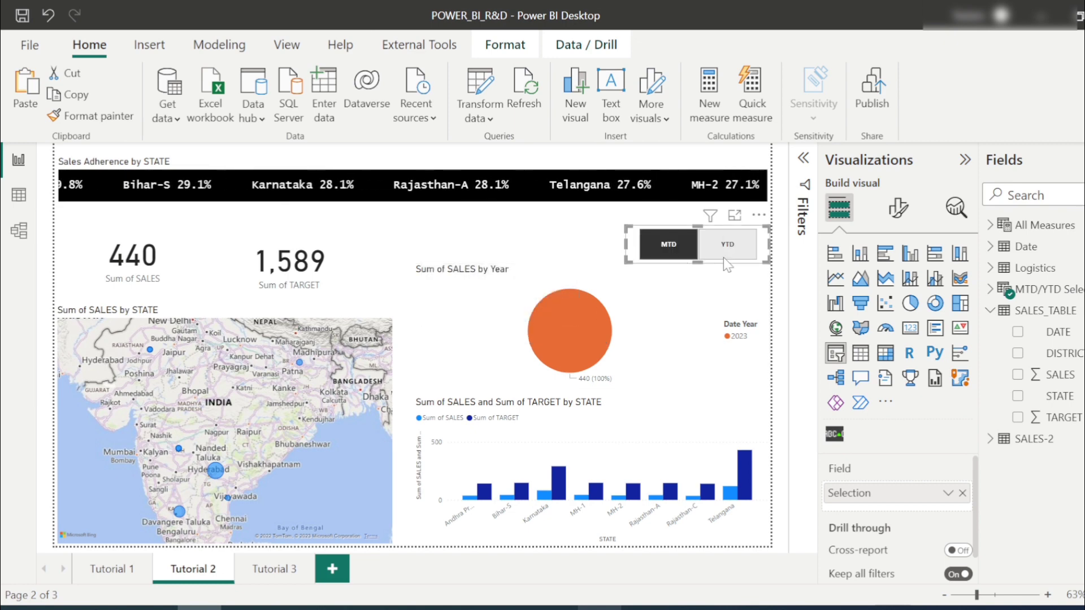
pyautogui.click(735, 243)
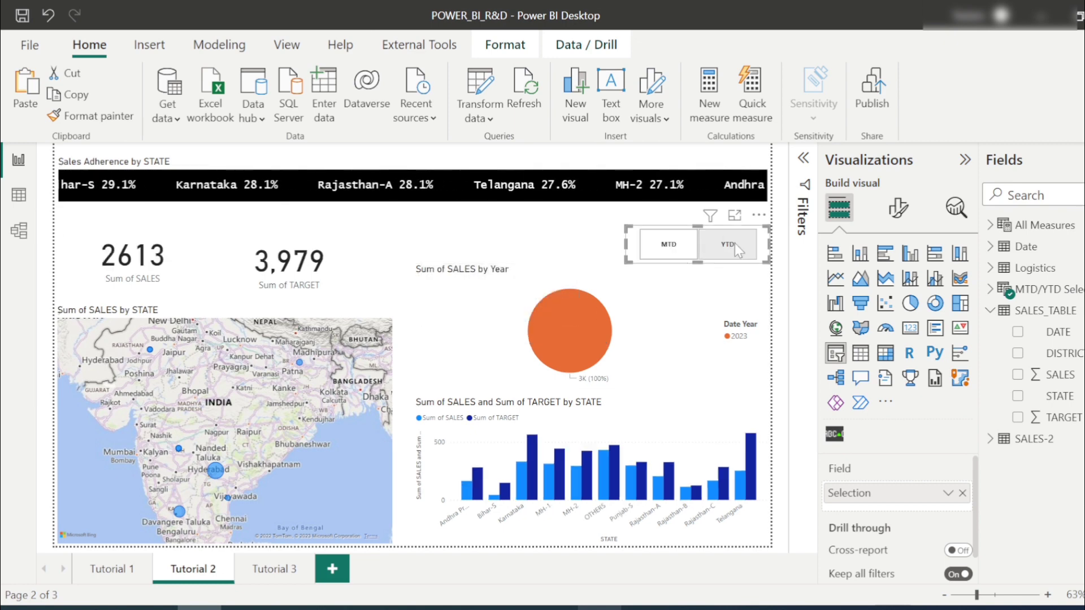
pyautogui.click(569, 229)
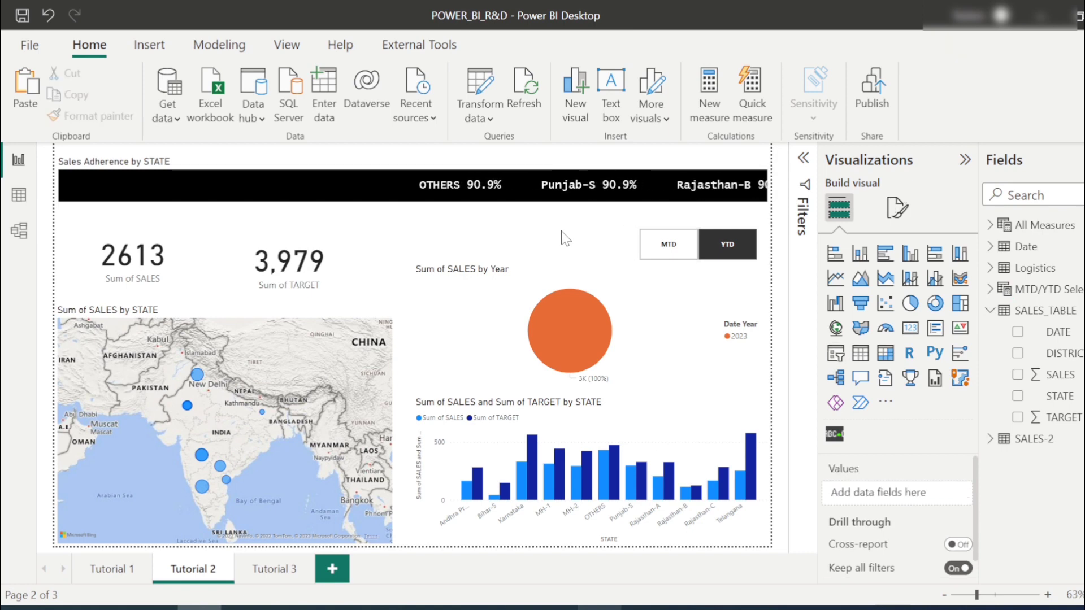
pyautogui.click(735, 244)
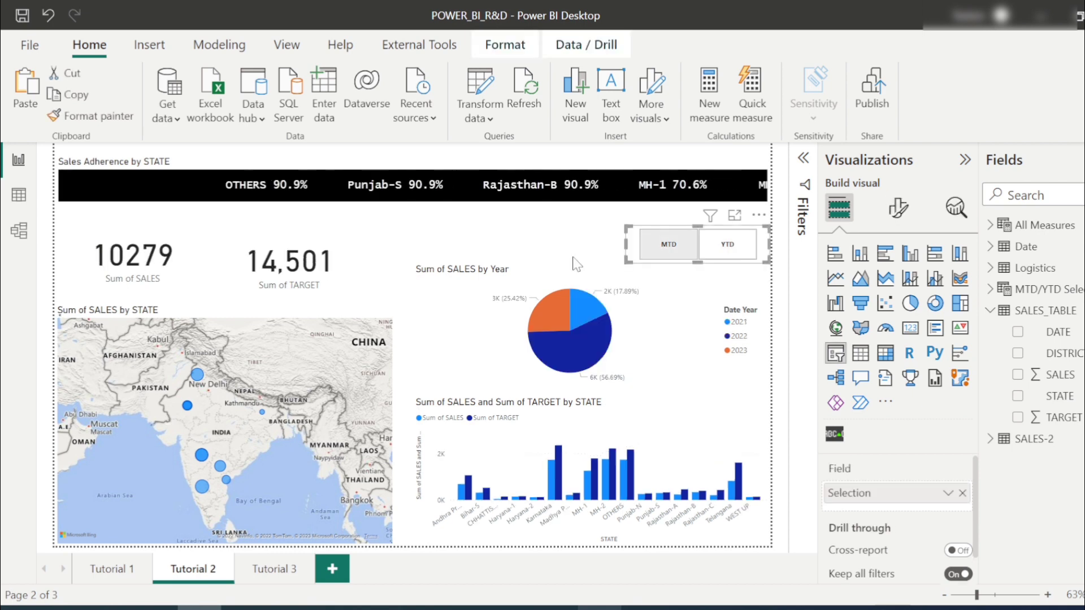
pyautogui.click(574, 247)
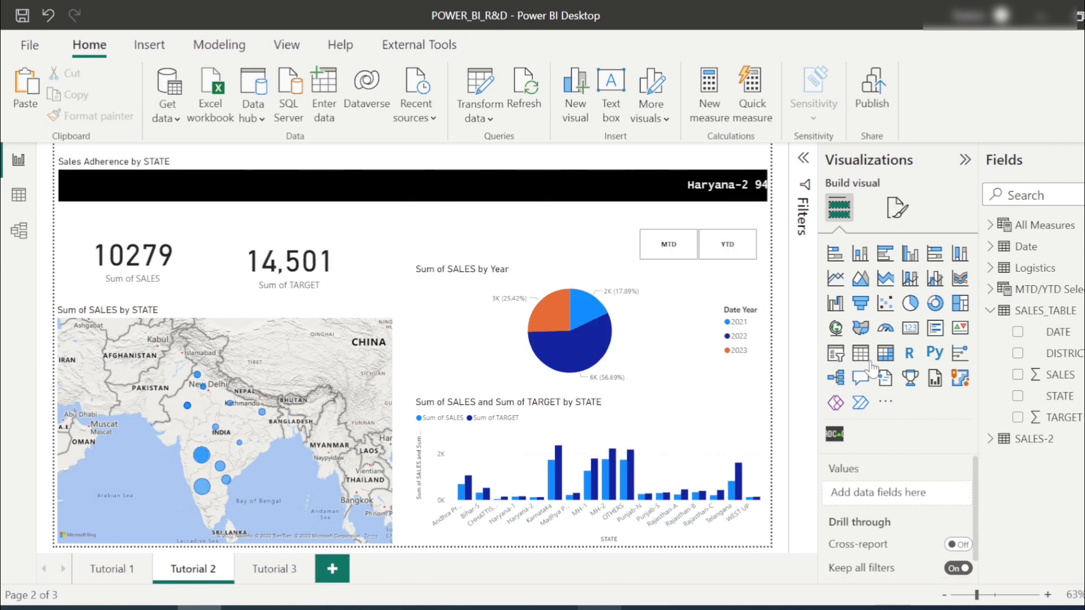
# Step: Review the YTD SALES and MTD SALES measure formulas in All Measures
pyautogui.click(991, 226)
pyautogui.click(1067, 419)
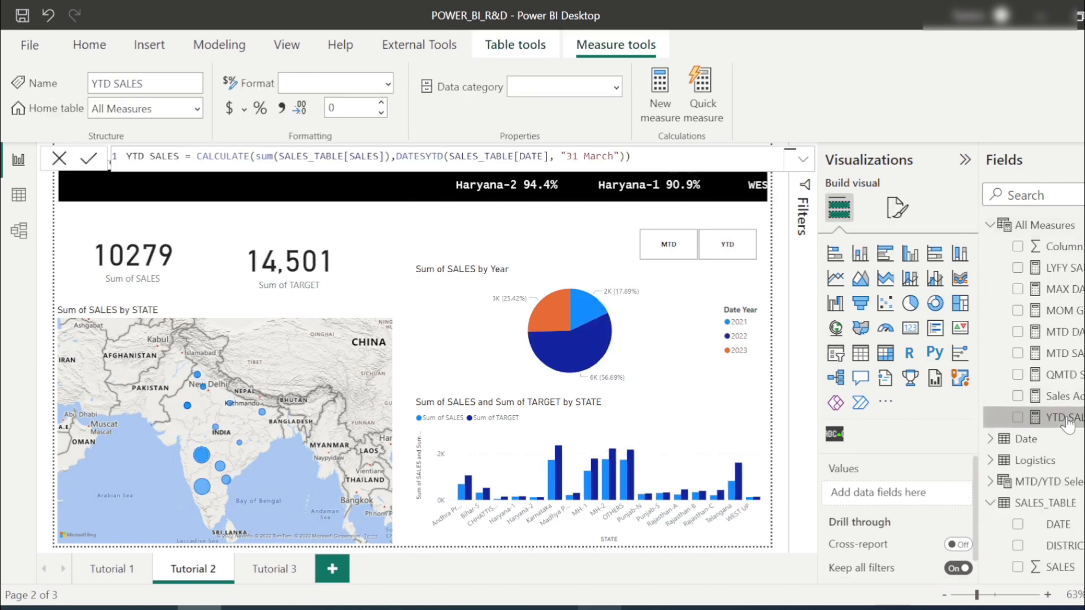
pyautogui.click(1062, 354)
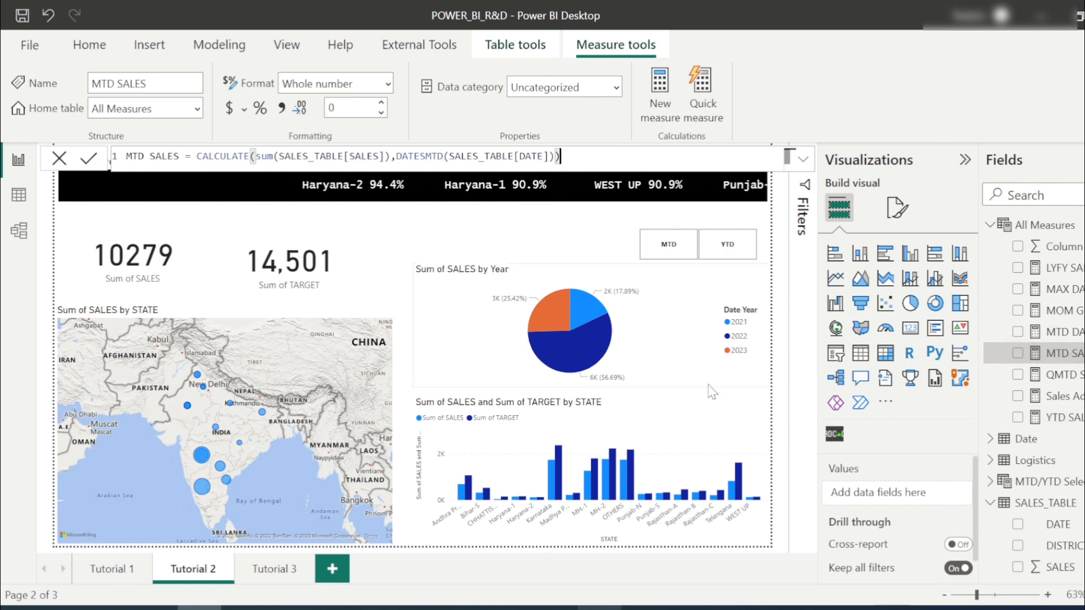
# Step: Inspect the fields behind the sales-vs-target bar chart and the sales map
pyautogui.click(644, 452)
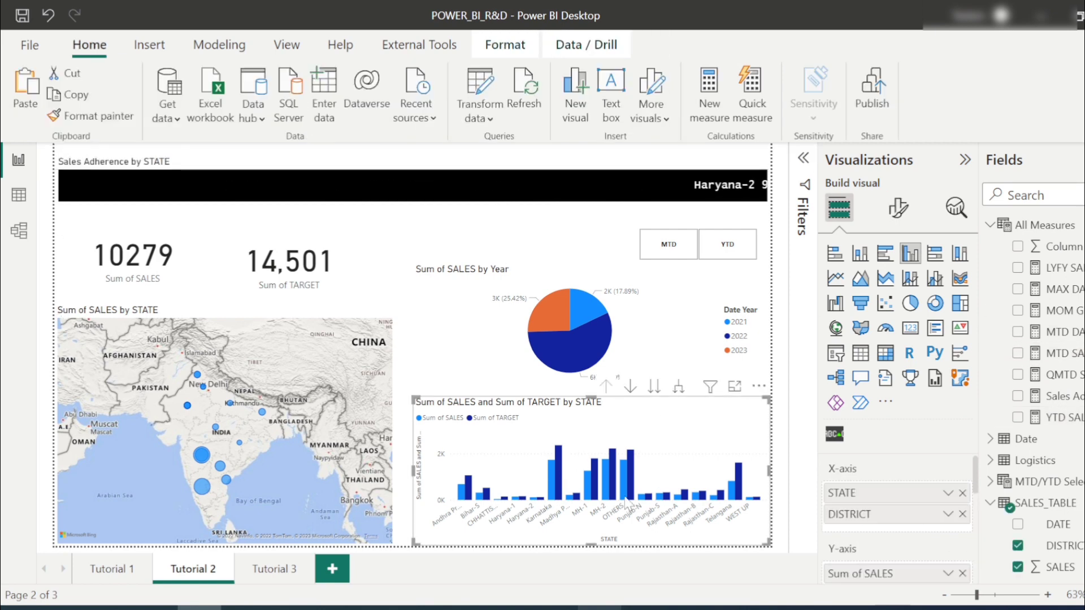
pyautogui.scroll(-1, 906, 583)
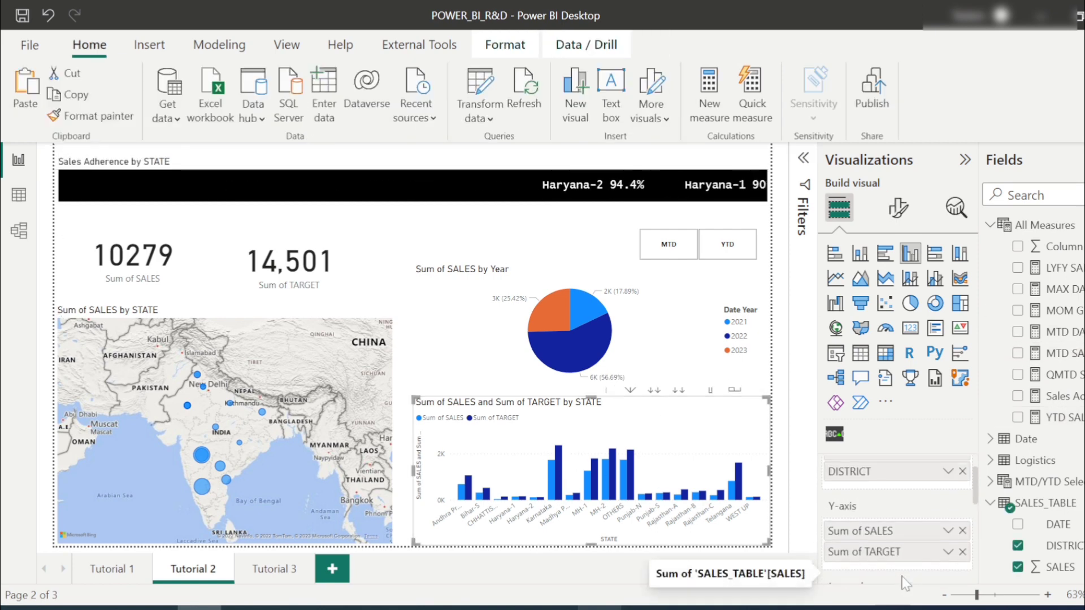
pyautogui.click(354, 388)
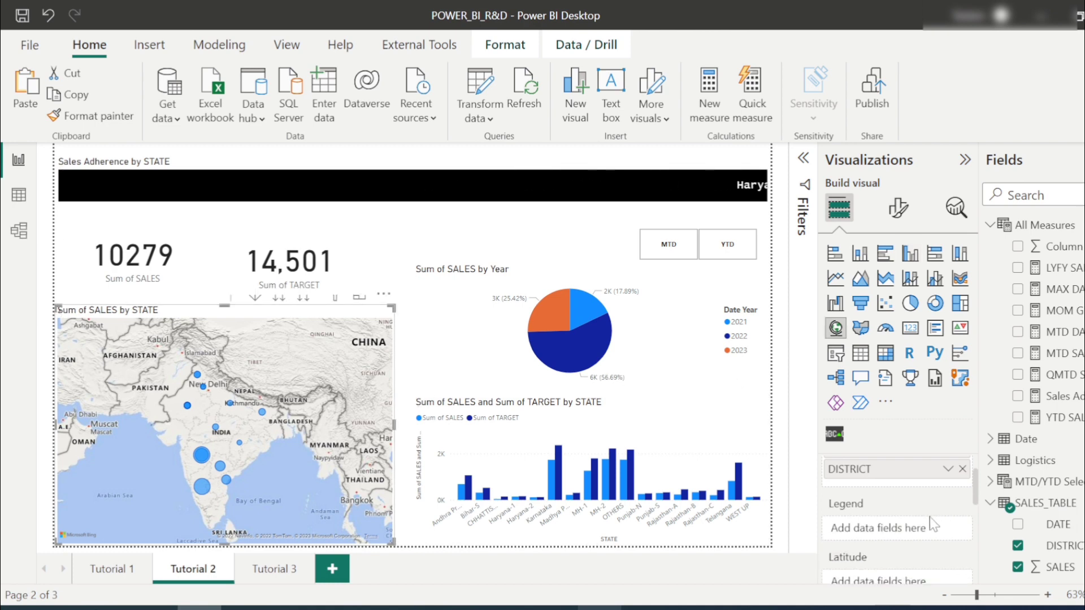
pyautogui.scroll(-2, 934, 524)
pyautogui.scroll(-1, 1057, 526)
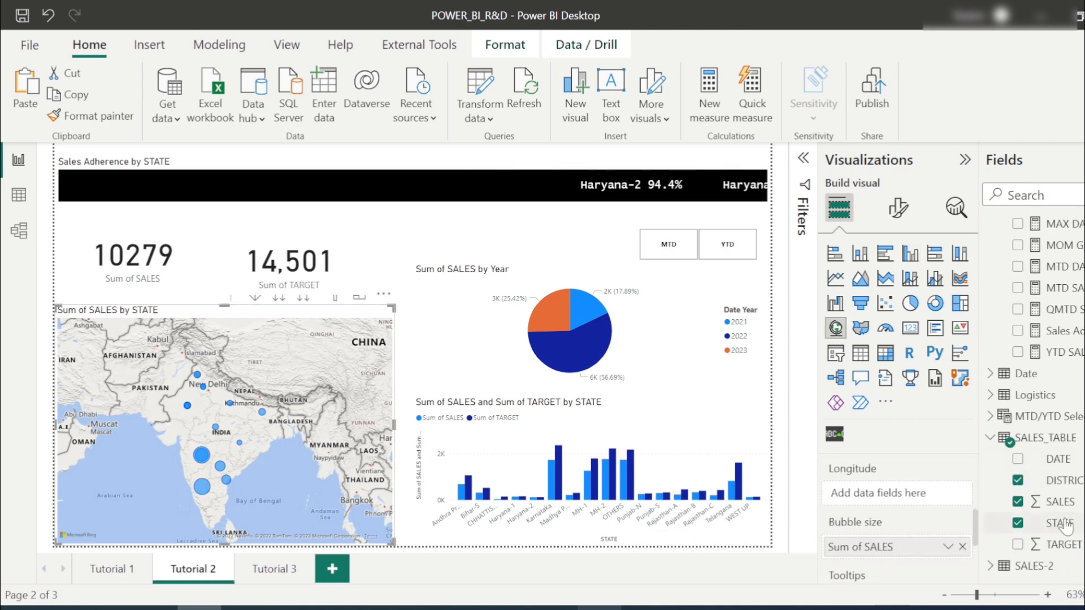
pyautogui.click(543, 237)
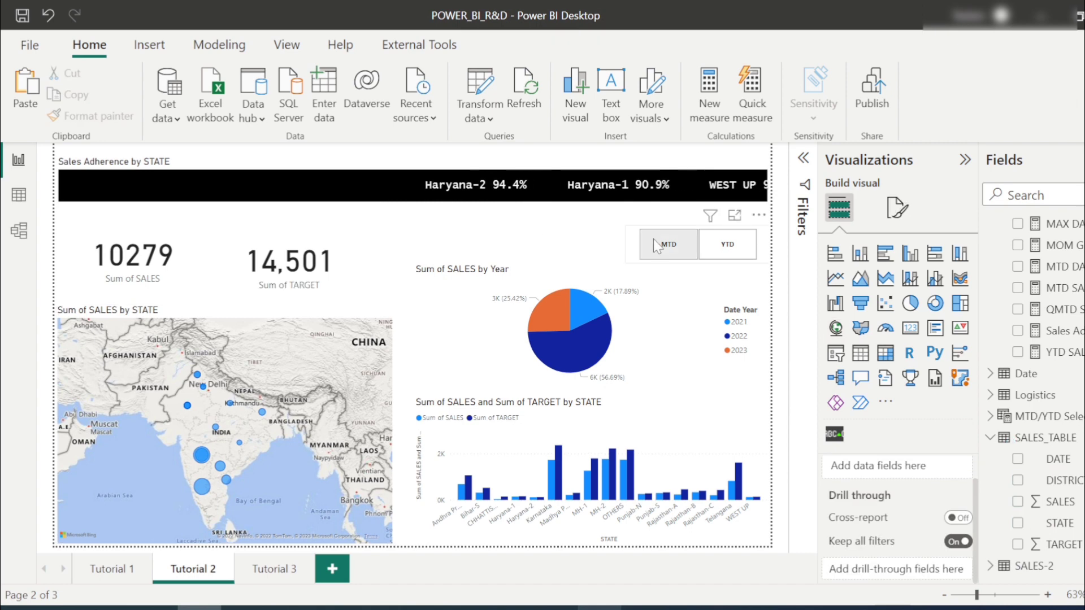
# Step: Toggle the slicer between MTD and YTD several times, then clear it to show all years
pyautogui.click(656, 245)
pyautogui.click(729, 247)
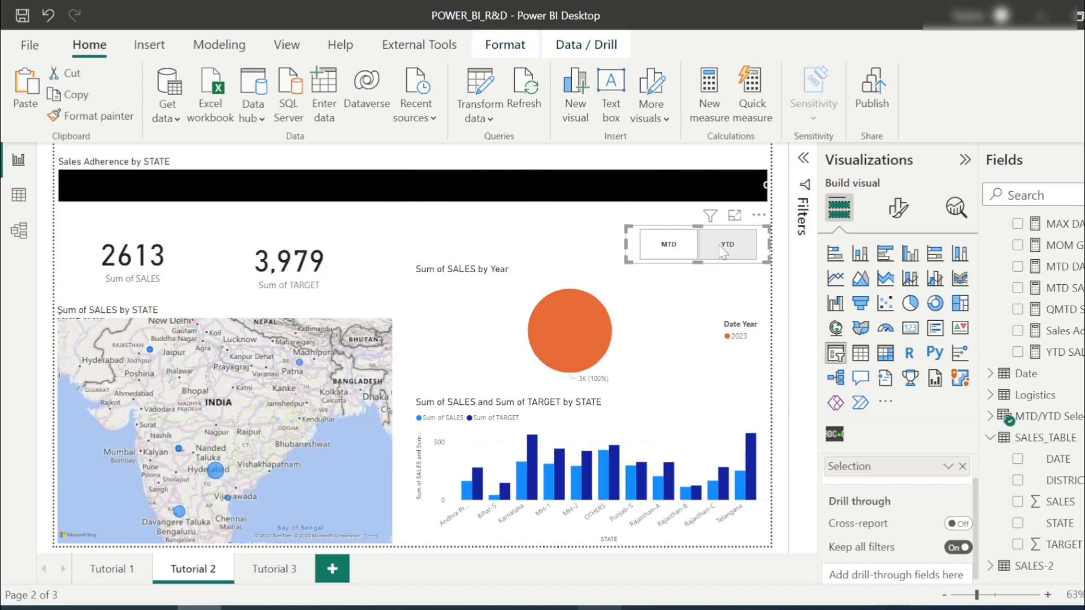
pyautogui.click(656, 240)
pyautogui.click(594, 244)
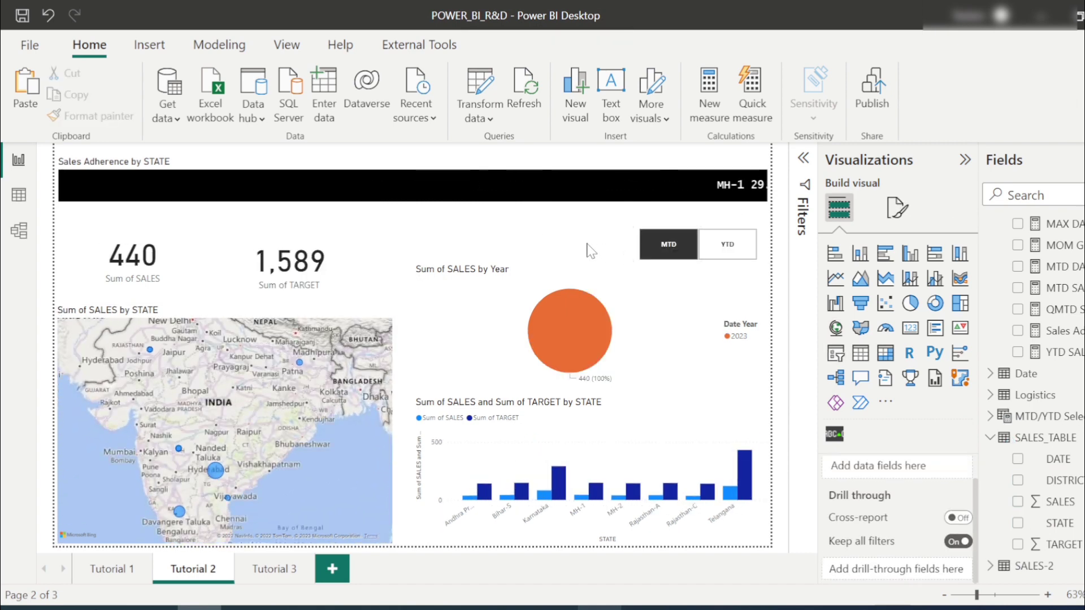
pyautogui.click(739, 249)
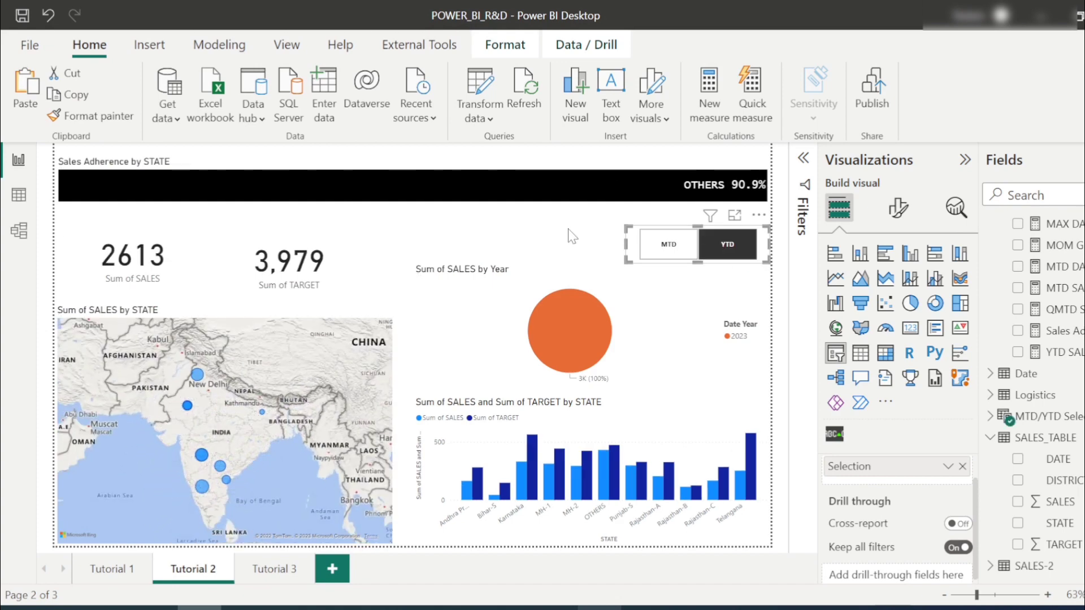
pyautogui.click(571, 236)
pyautogui.click(724, 238)
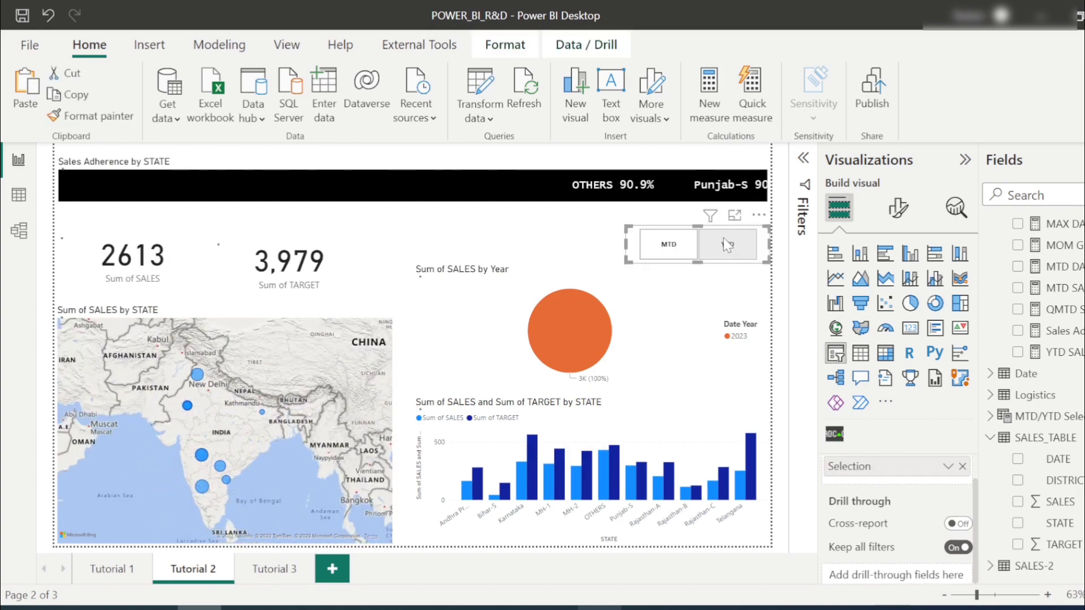
pyautogui.click(577, 232)
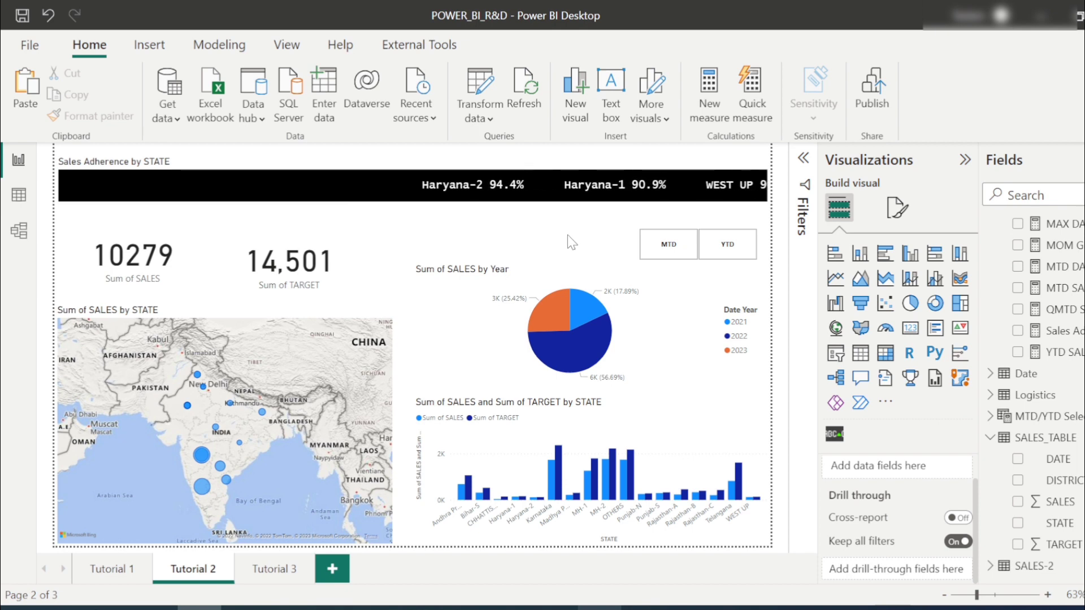
# Step: Collapse the field lists and start the MTD/YTD Selection formula with VAR TODAYDATE = TODAY
pyautogui.scroll(2, 979, 252)
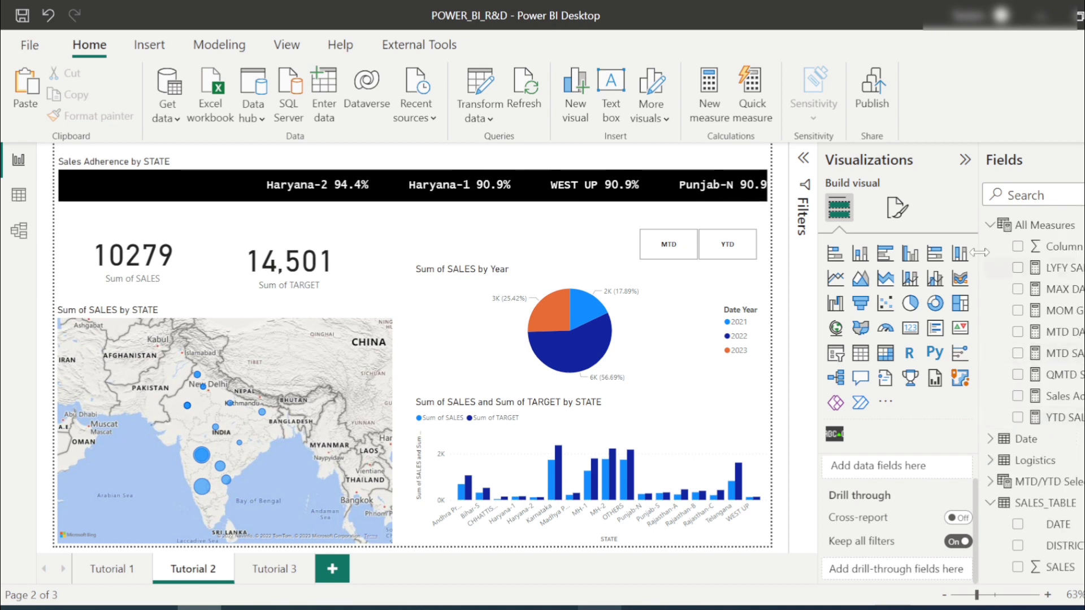
pyautogui.click(990, 225)
pyautogui.click(991, 311)
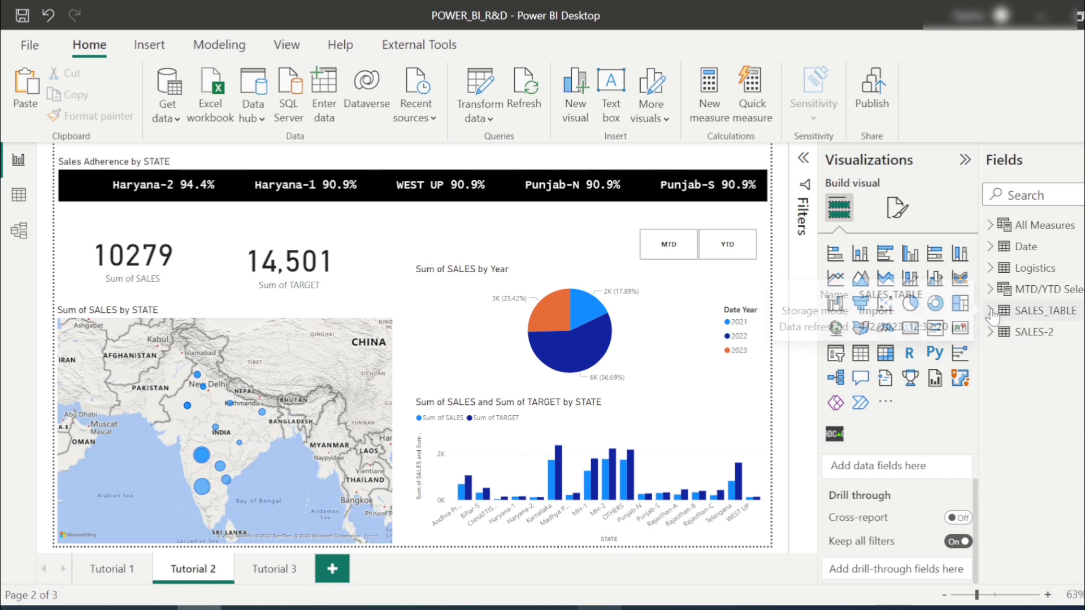
pyautogui.click(1017, 288)
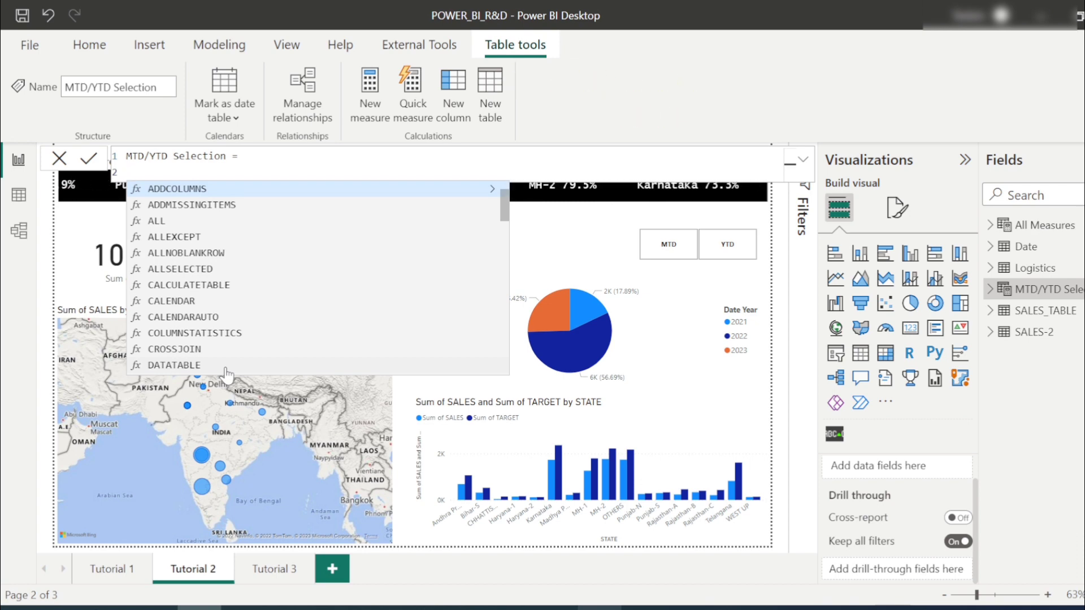
pyautogui.write('VAR')
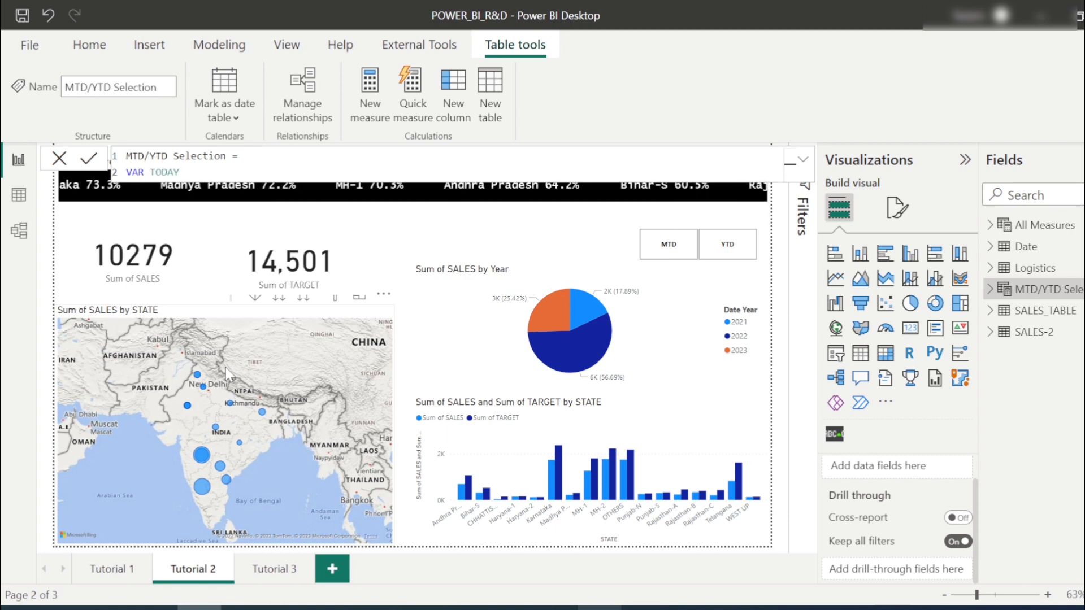
pyautogui.write('TODAYDATE = ')
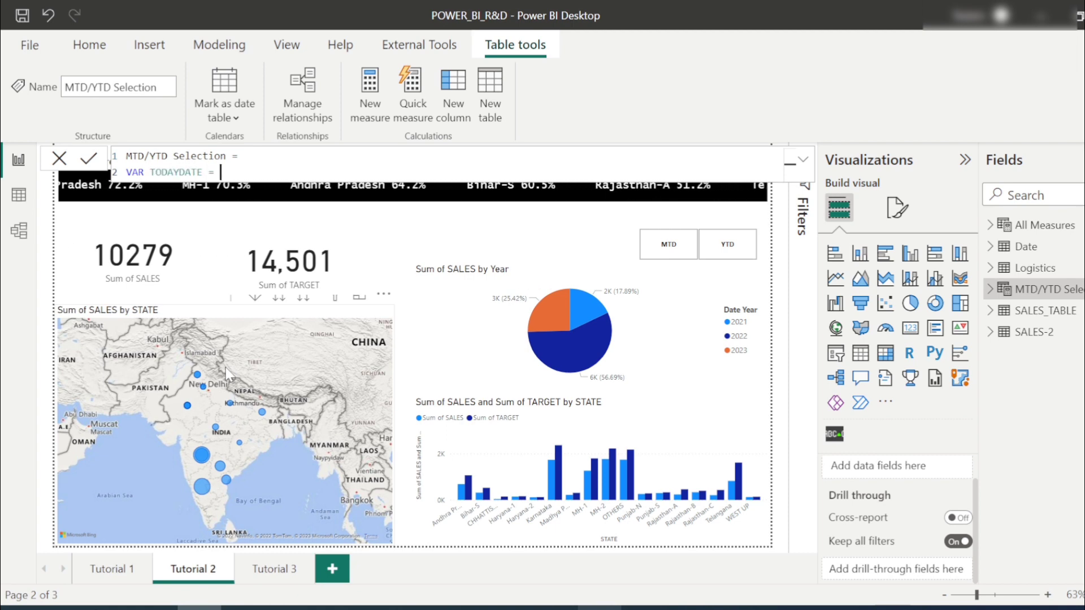
pyautogui.write('TODAY(')
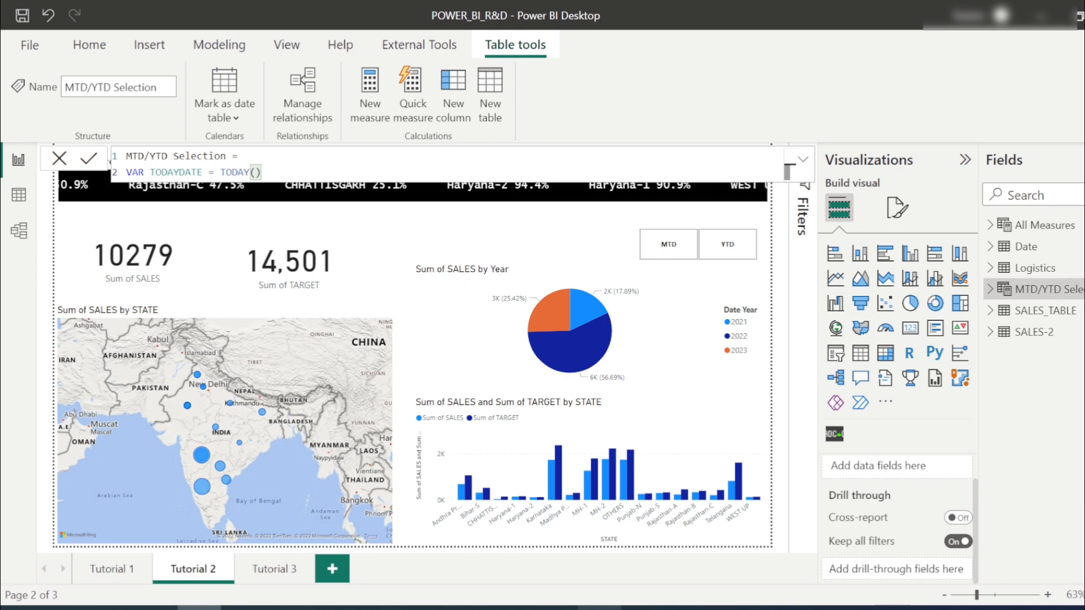
pyautogui.hotkey('shift', 'Return')
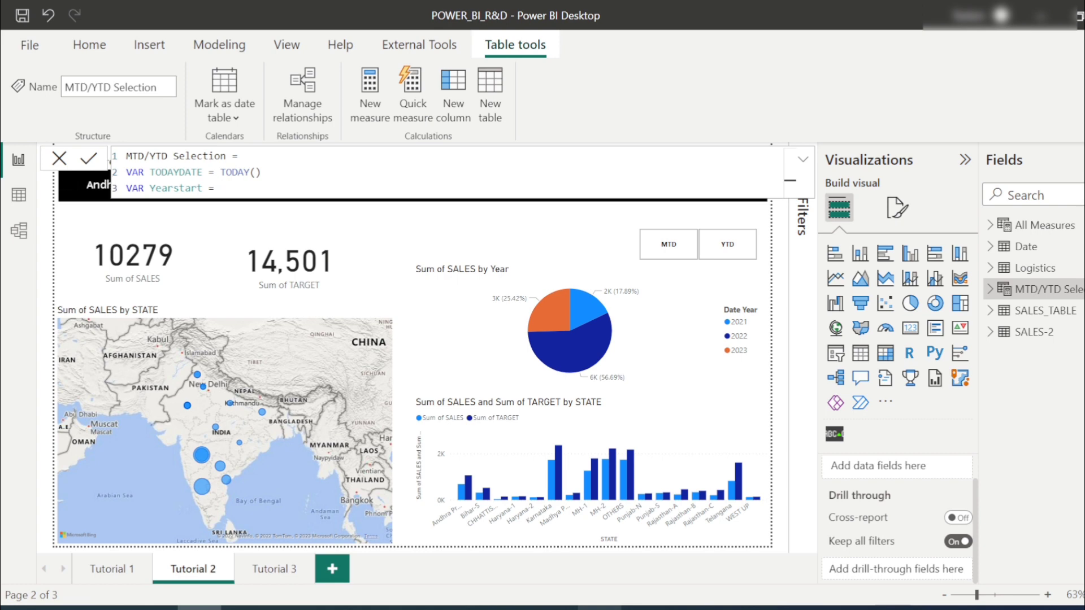
# Step: Write CALCULATE(STARTOFMONTH('Date'[Date]), as the Yearstart expression
pyautogui.write('CALCULATE(')
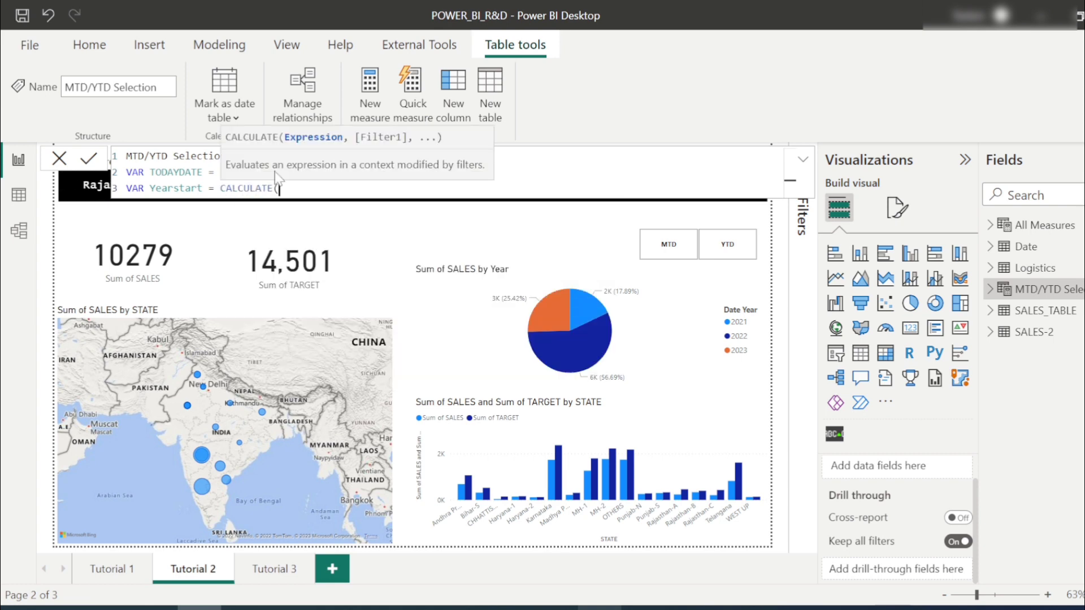
pyautogui.write('Sta')
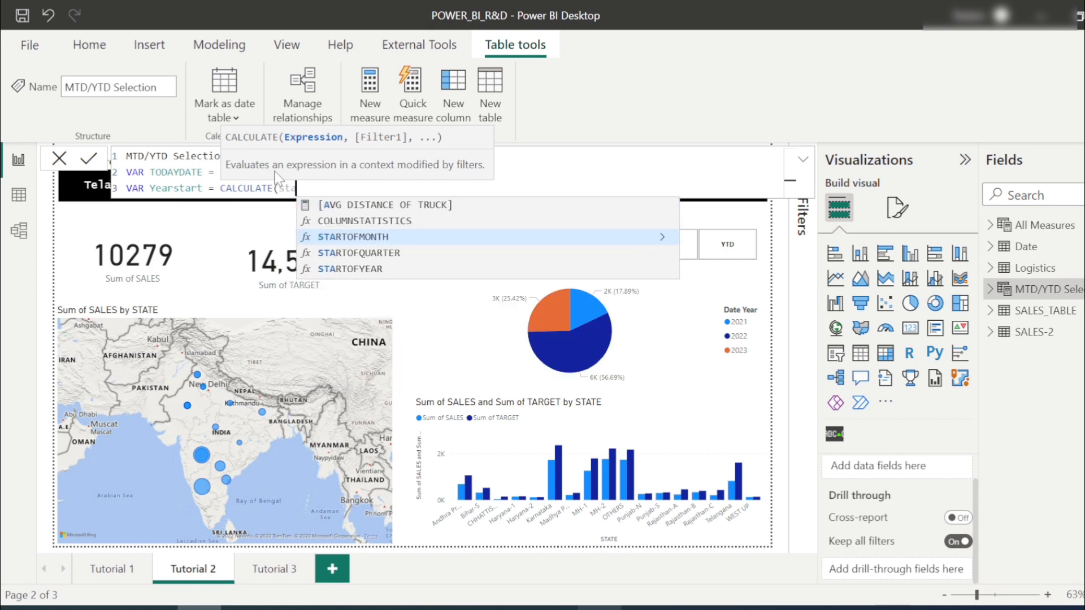
pyautogui.write('rt')
pyautogui.press('Tab')
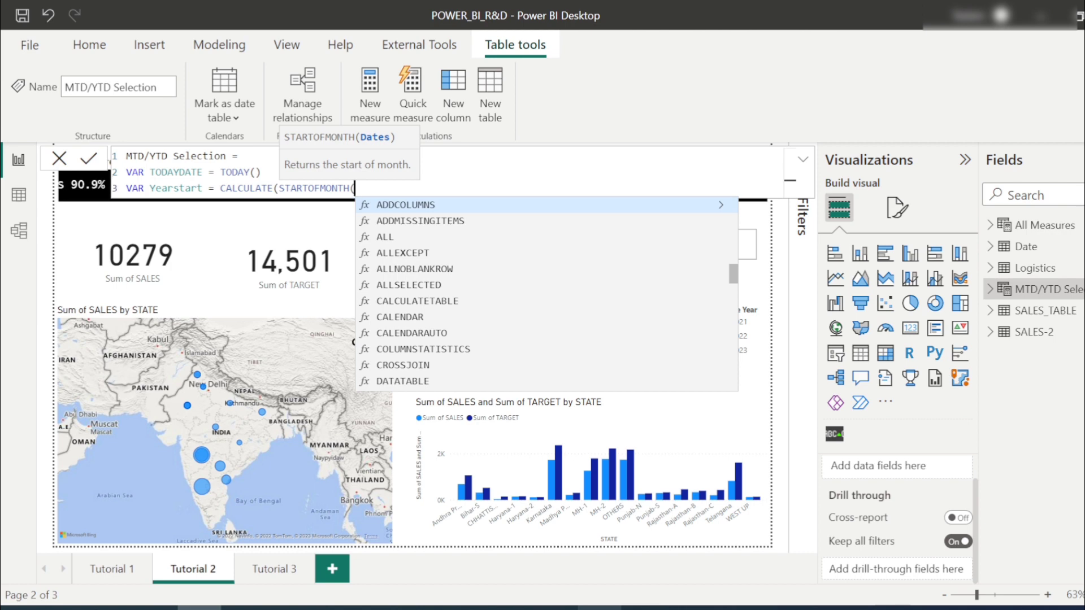
pyautogui.write('DATE')
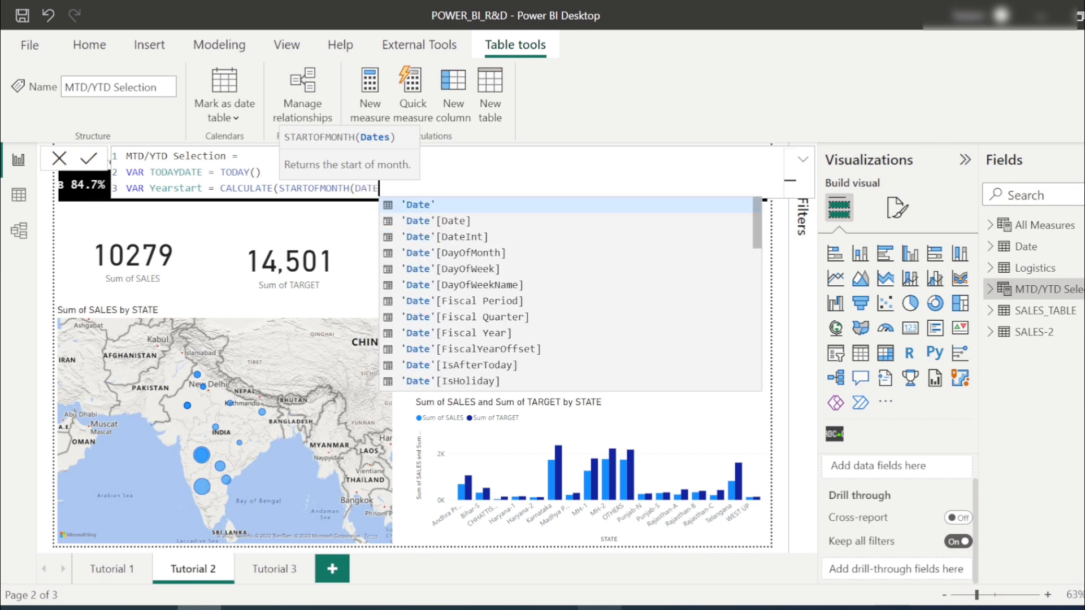
pyautogui.press('Down')
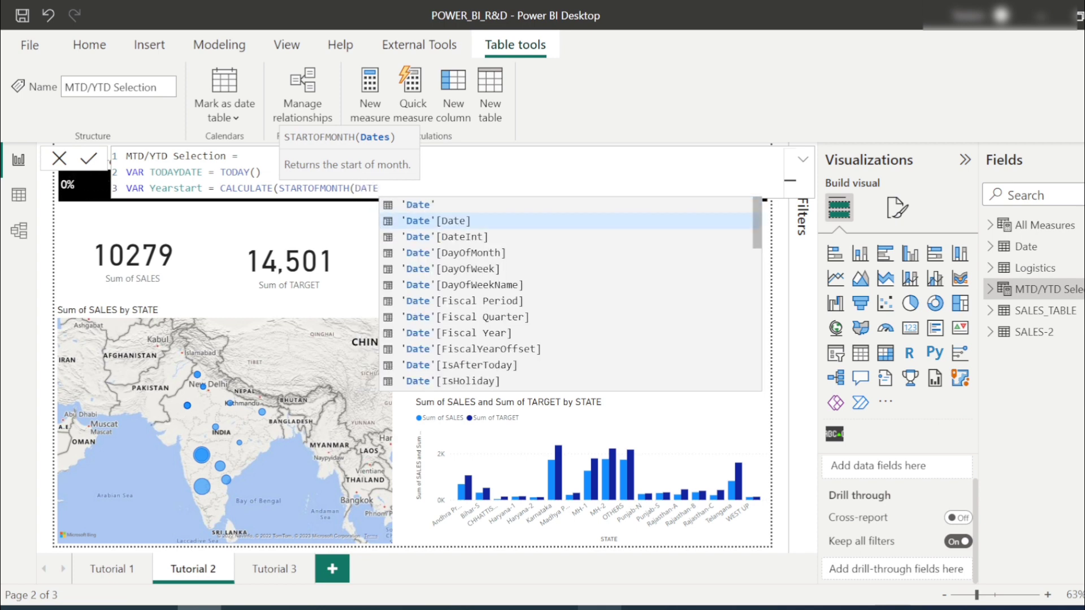
pyautogui.press('Tab')
pyautogui.write('),')
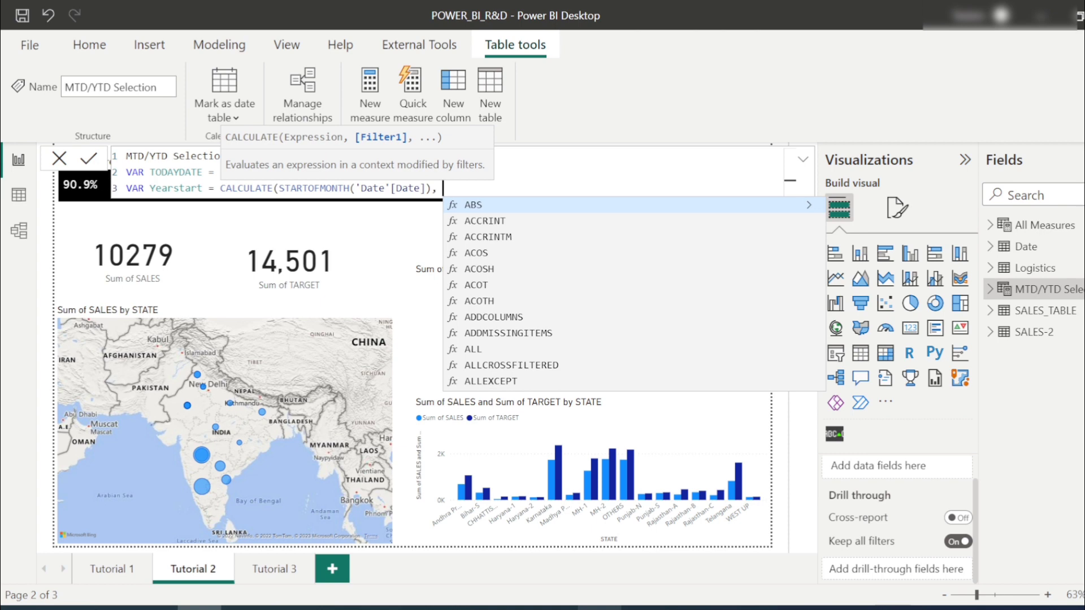
# Step: Add the filter YEAR('Date'[Date]) = YEAR(TODAYDATE), close CALCULATE, and begin another VAR line
pyautogui.write('YEAR(')
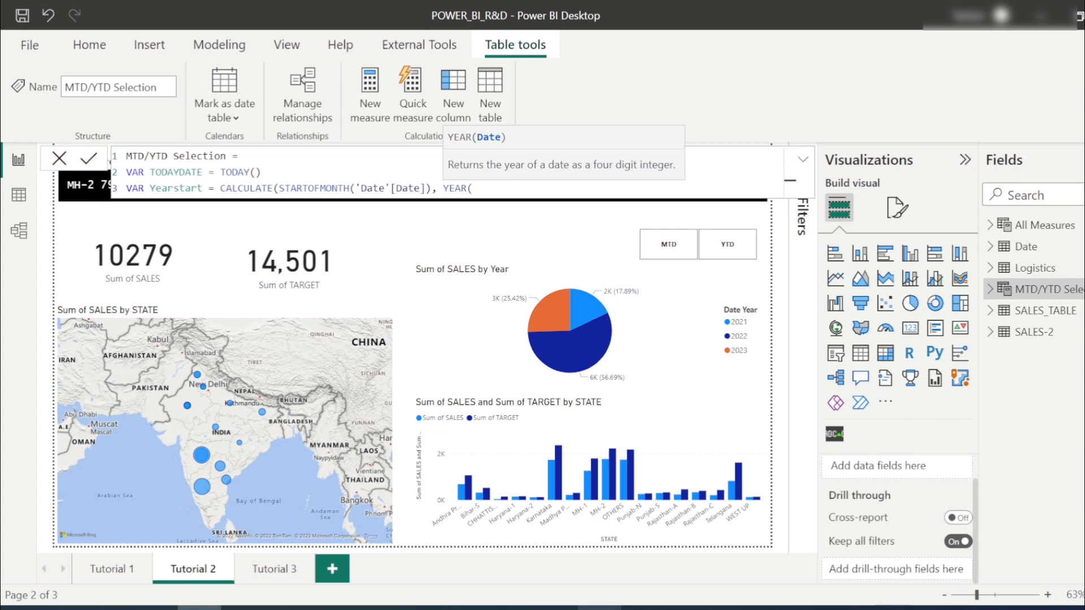
pyautogui.write('DATE')
pyautogui.press('Down')
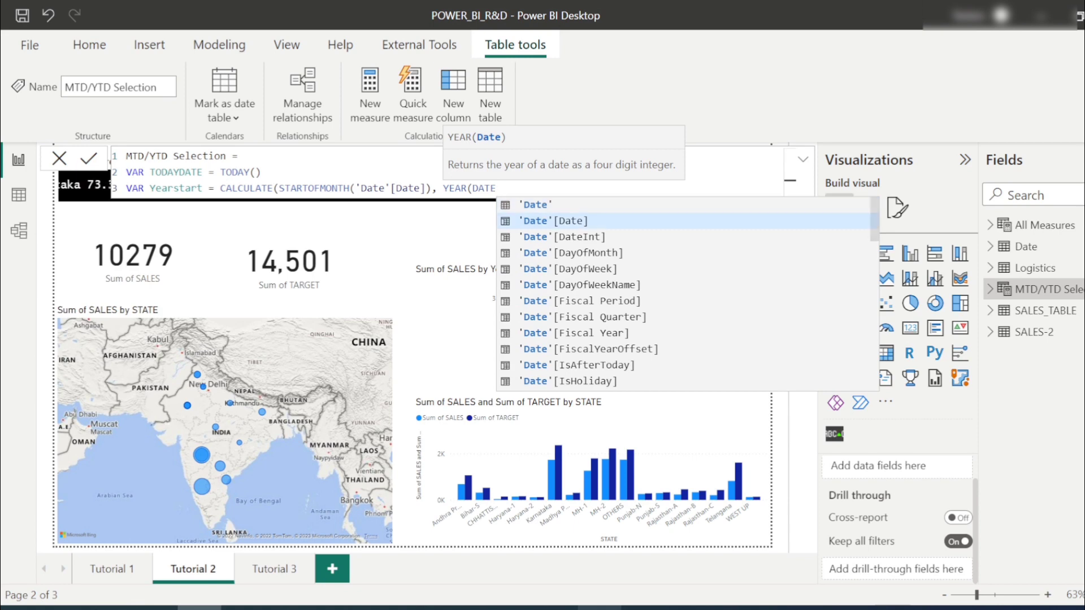
pyautogui.press('Tab')
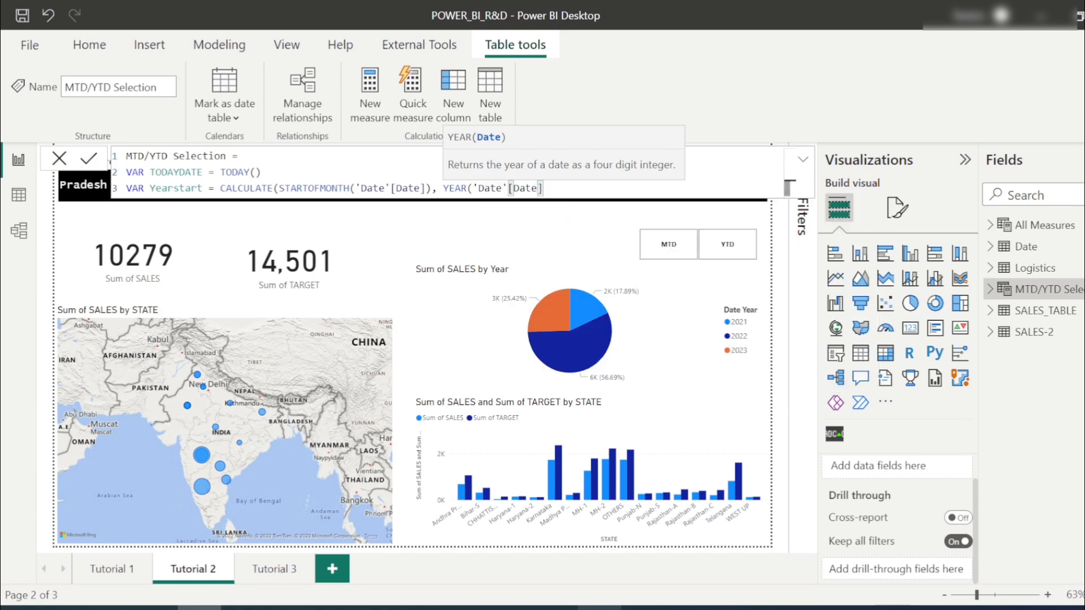
pyautogui.write(') = ')
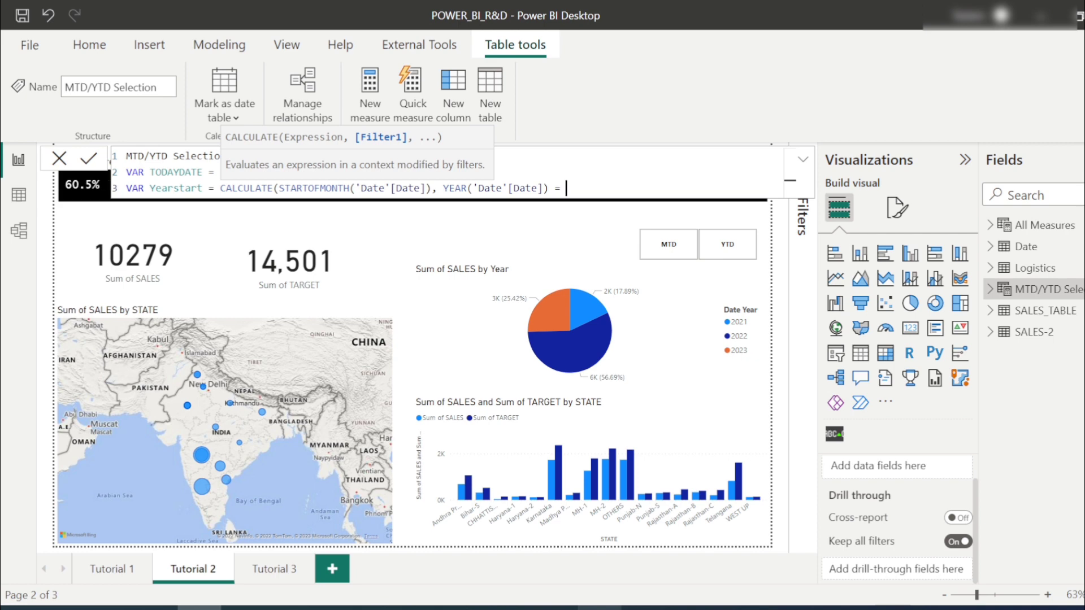
pyautogui.write('YEAR(')
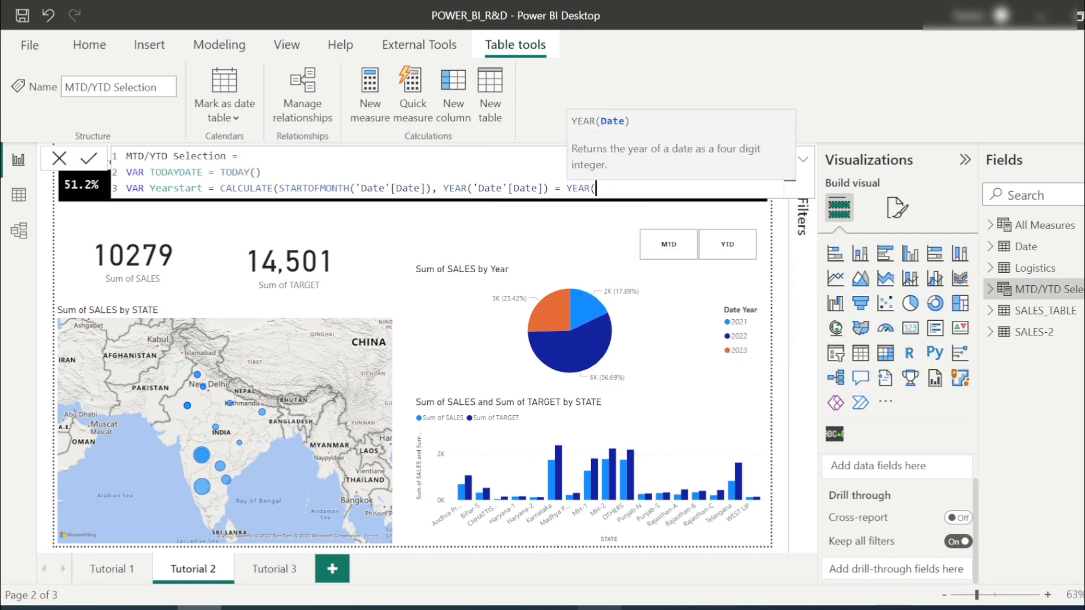
pyautogui.write('TODAY')
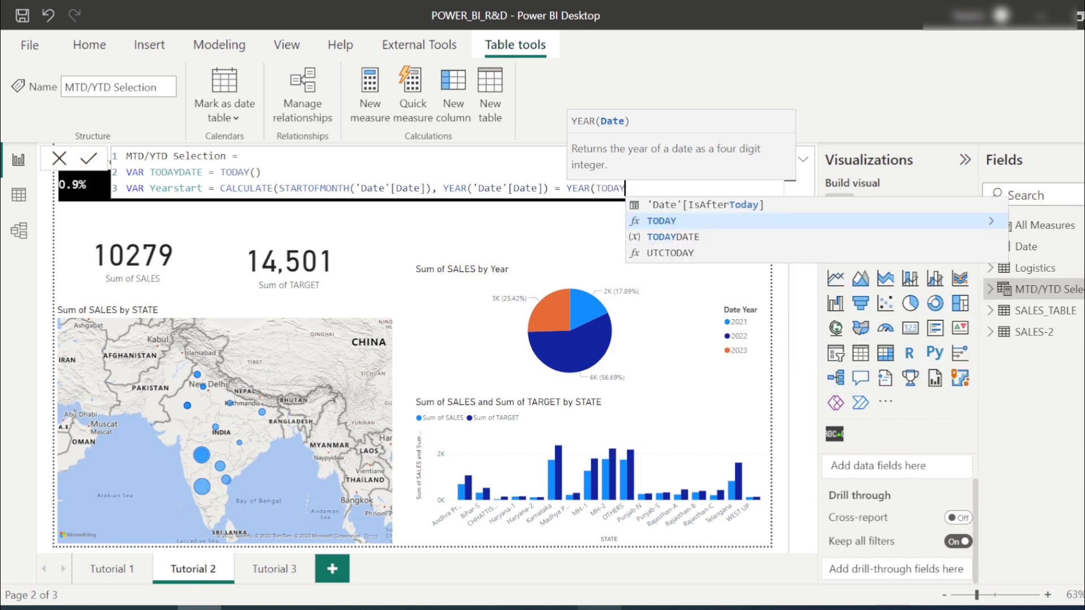
pyautogui.write('()')
pyautogui.press('BackSpace')
pyautogui.press('BackSpace')
pyautogui.press('BackSpace')
pyautogui.press('BackSpace')
pyautogui.press('BackSpace')
pyautogui.press('BackSpace')
pyautogui.press('BackSpace')
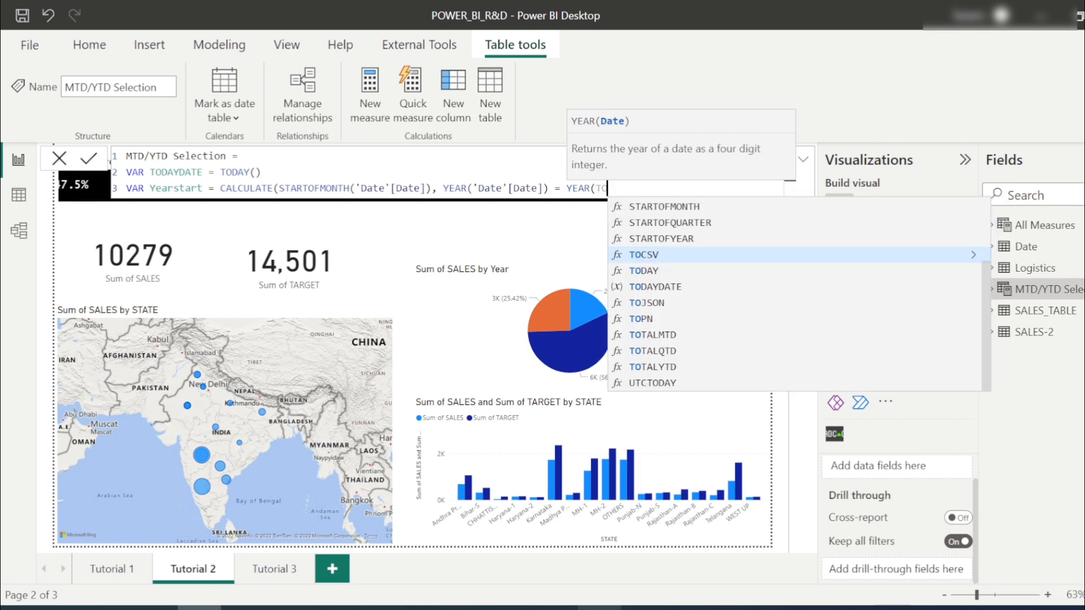
pyautogui.write('TODA')
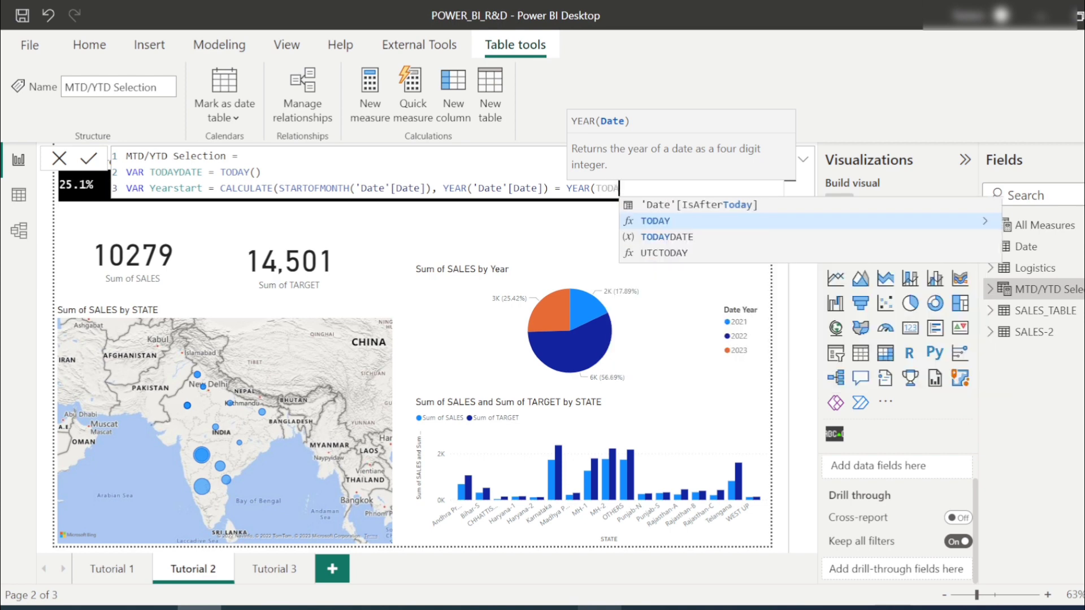
pyautogui.write('YDATE)')
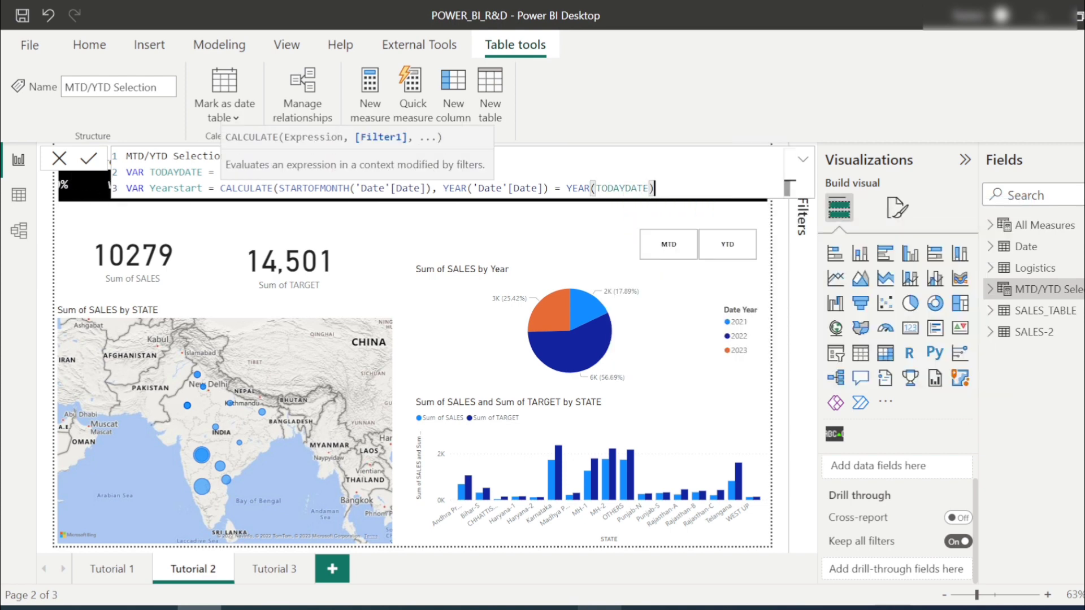
pyautogui.write(')')
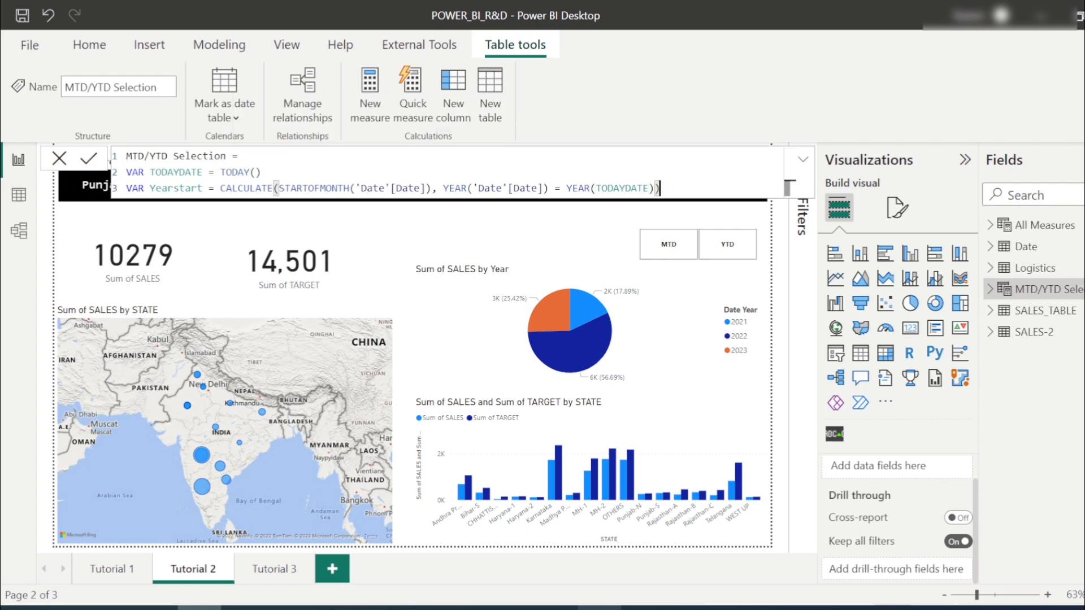
pyautogui.hotkey('shift', 'Return')
pyautogui.write('VAR')
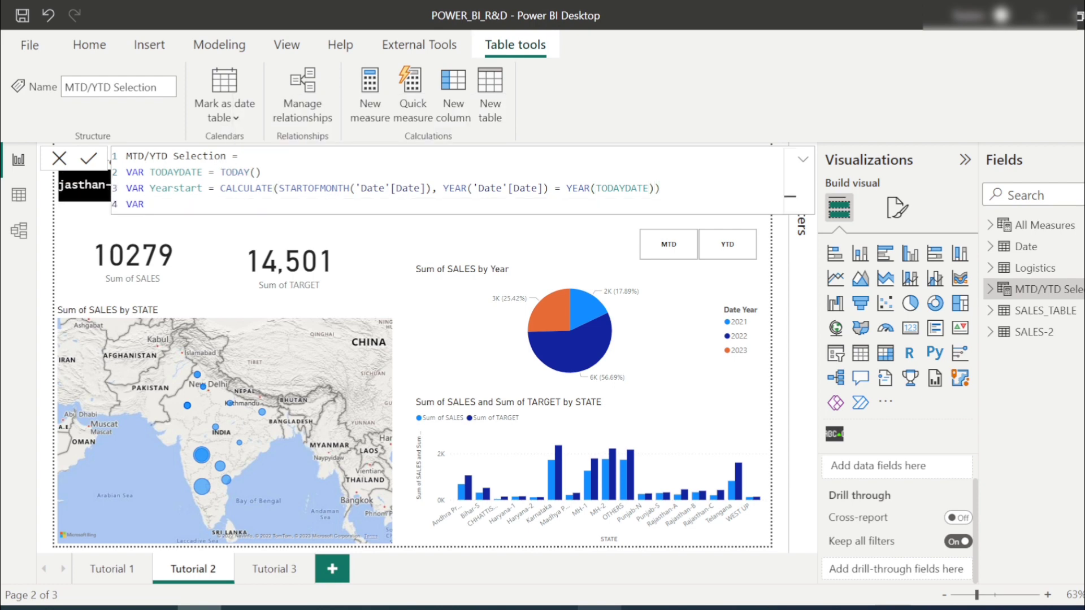
# Step: Check the end of the Yearstart line, then return the caret to the new VAR line
pyautogui.hotkey('ctrl', 'shift', 'Left')
pyautogui.hotkey('ctrl', 'shift', 'Left')
pyautogui.hotkey('ctrl', 'shift', 'Left')
pyautogui.hotkey('ctrl', 'shift', 'Left')
pyautogui.hotkey('ctrl', 'shift', 'Left')
pyautogui.hotkey('ctrl', 'shift', 'Left')
pyautogui.hotkey('ctrl', 'shift', 'Left')
pyautogui.hotkey('ctrl', 'shift', 'Left')
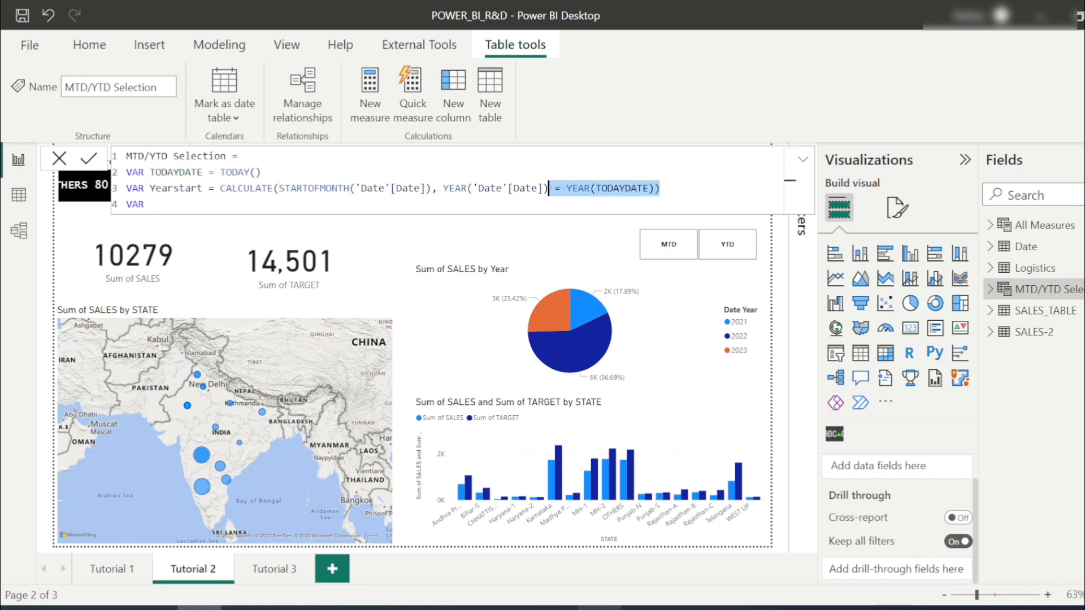
pyautogui.hotkey('ctrl', 'shift', 'Right')
pyautogui.hotkey('ctrl', 'shift', 'Right')
pyautogui.hotkey('ctrl', 'shift', 'Right')
pyautogui.hotkey('ctrl', 'shift', 'Right')
pyautogui.hotkey('ctrl', 'shift', 'Right')
pyautogui.hotkey('ctrl', 'shift', 'Right')
pyautogui.hotkey('ctrl', 'shift', 'Left')
pyautogui.hotkey('ctrl', 'shift', 'Left')
pyautogui.hotkey('ctrl', 'shift', 'Left')
pyautogui.hotkey('ctrl', 'shift', 'Left')
pyautogui.hotkey('ctrl', 'shift', 'Left')
pyautogui.hotkey('ctrl', 'shift', 'Left')
pyautogui.hotkey('ctrl', 'shift', 'Left')
pyautogui.hotkey('ctrl', 'shift', 'Left')
pyautogui.press('Right')
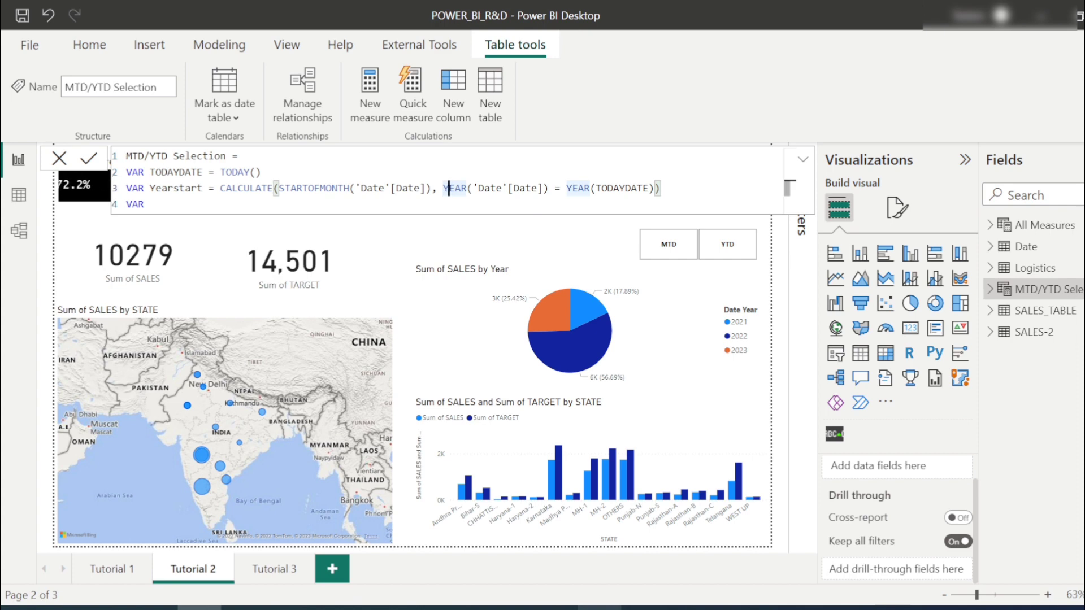
pyautogui.click(150, 204)
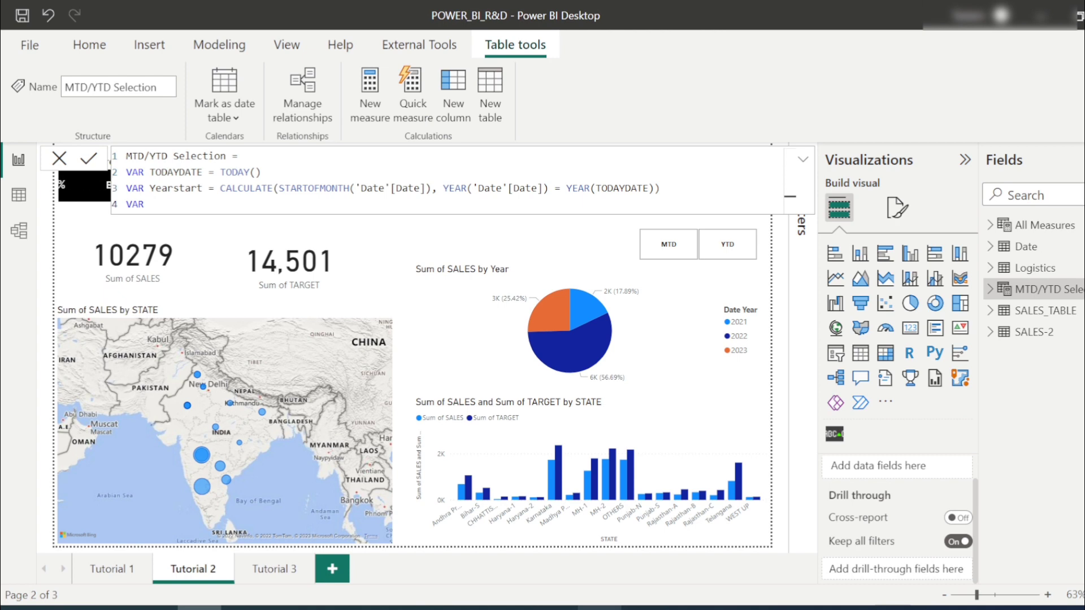
# Step: Start MONTHSTART = CALCULATE(STARTOFMONTH('Date'[Date]) on line 4
pyautogui.write('MONTH')
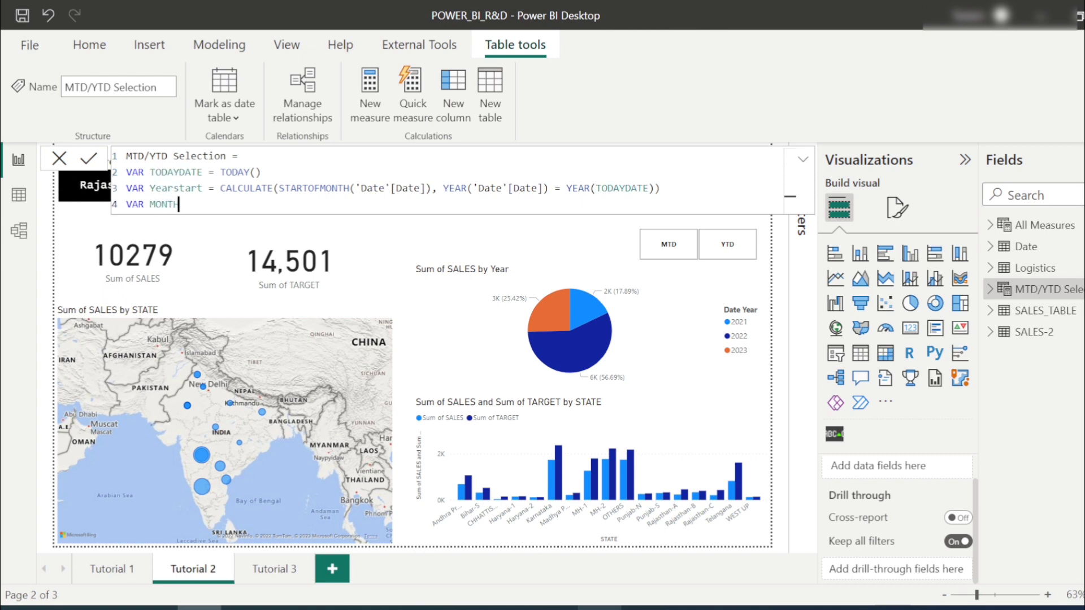
pyautogui.write('START = ')
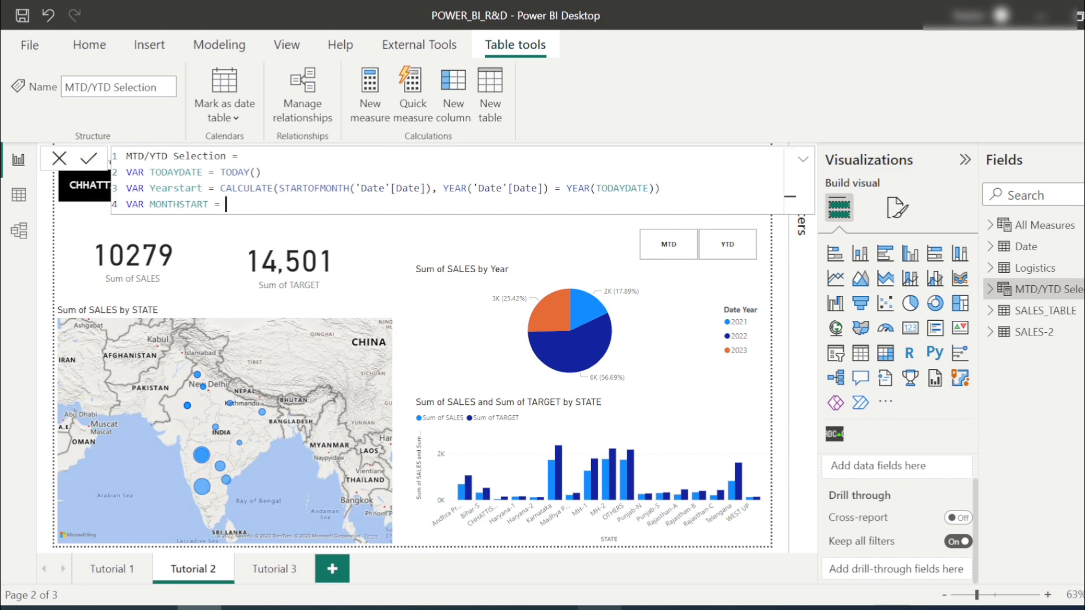
pyautogui.write('CALCULATE(')
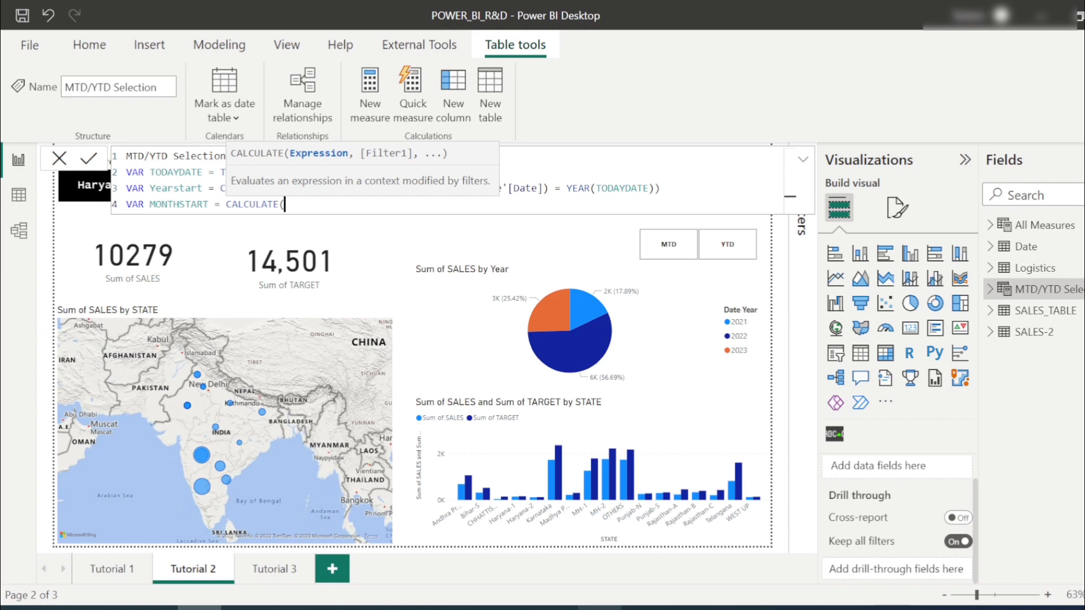
pyautogui.write('STRAT')
pyautogui.press('BackSpace')
pyautogui.press('BackSpace')
pyautogui.press('BackSpace')
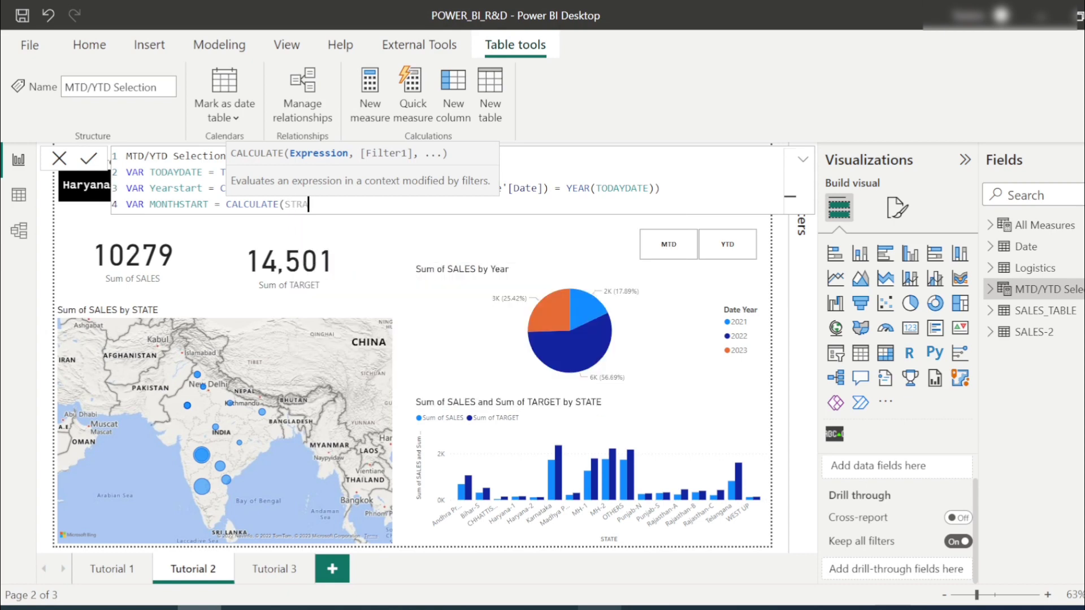
pyautogui.write('ART')
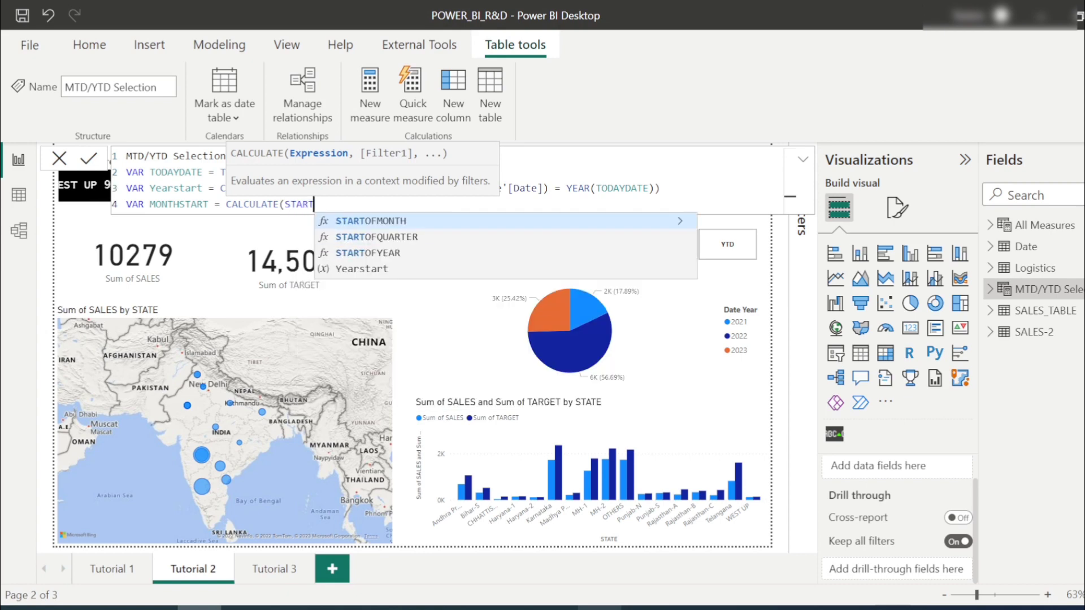
pyautogui.press('Tab')
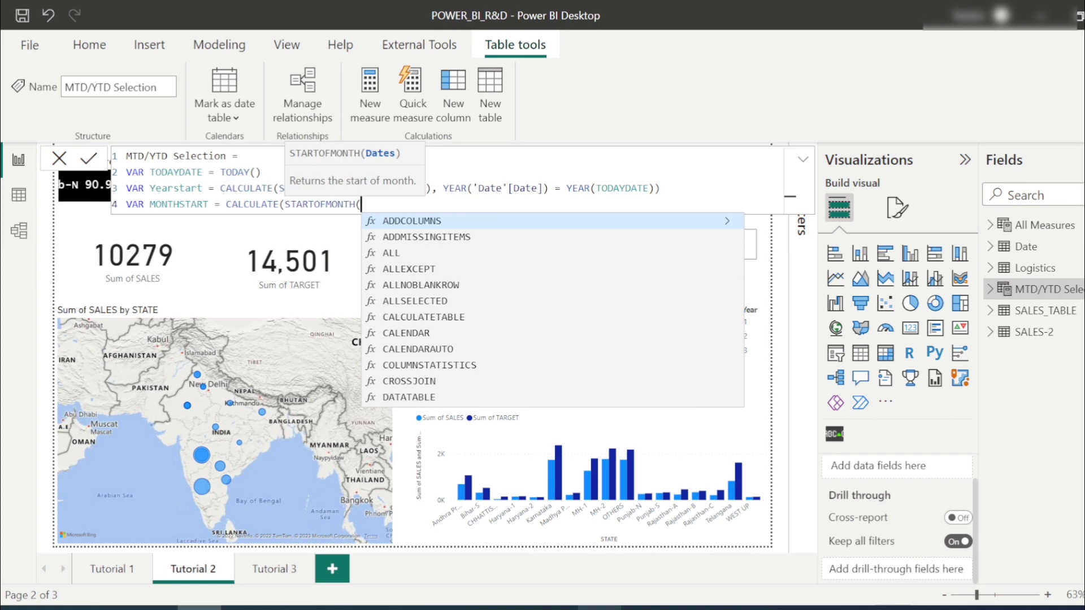
pyautogui.write('DATE')
pyautogui.press('Tab')
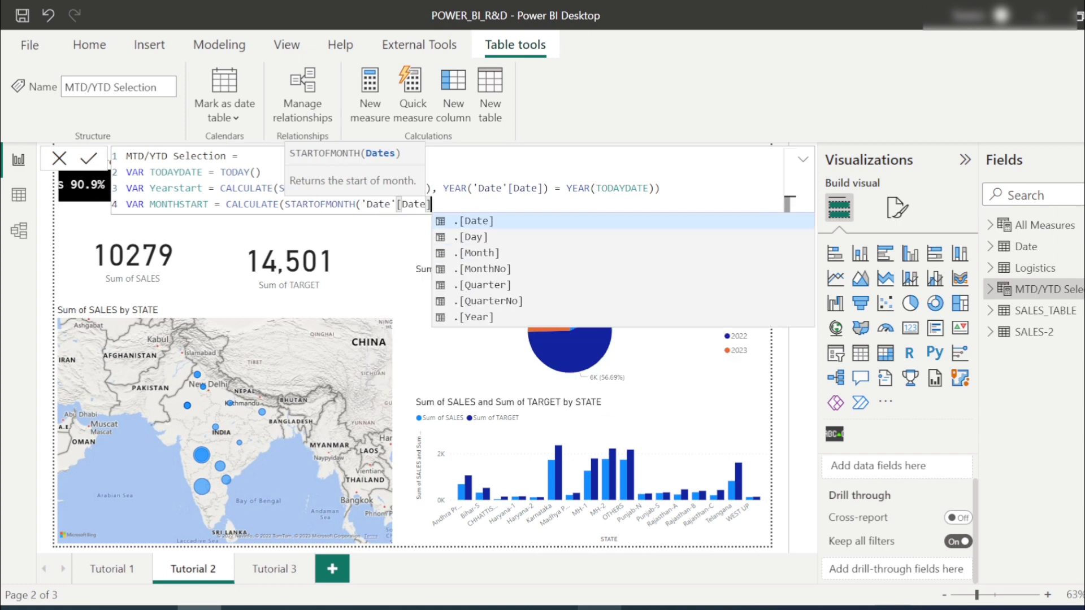
pyautogui.press('Tab')
pyautogui.write('),')
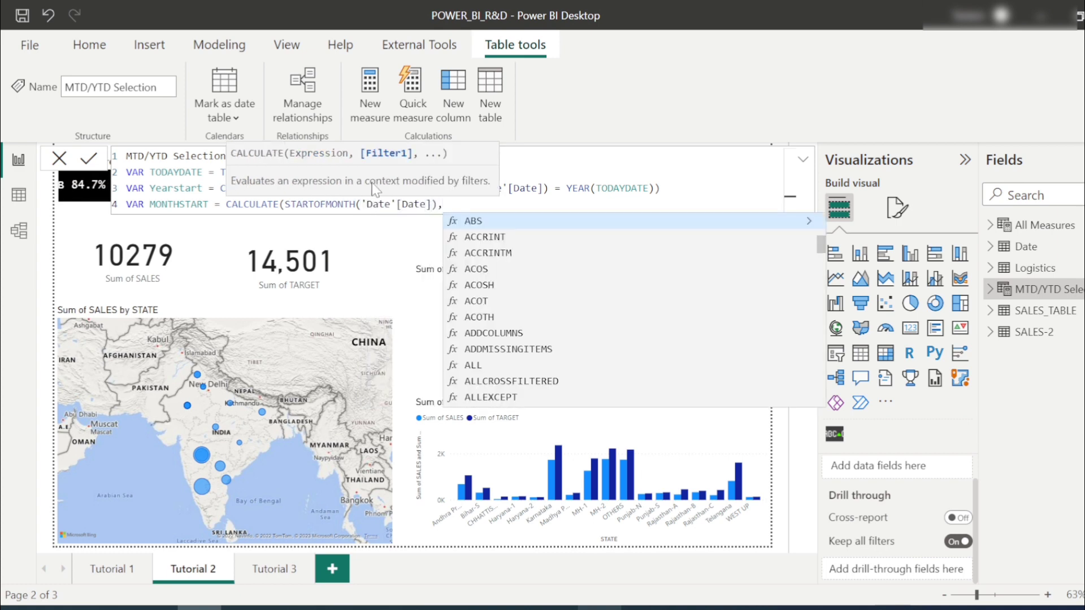
pyautogui.press('BackSpace')
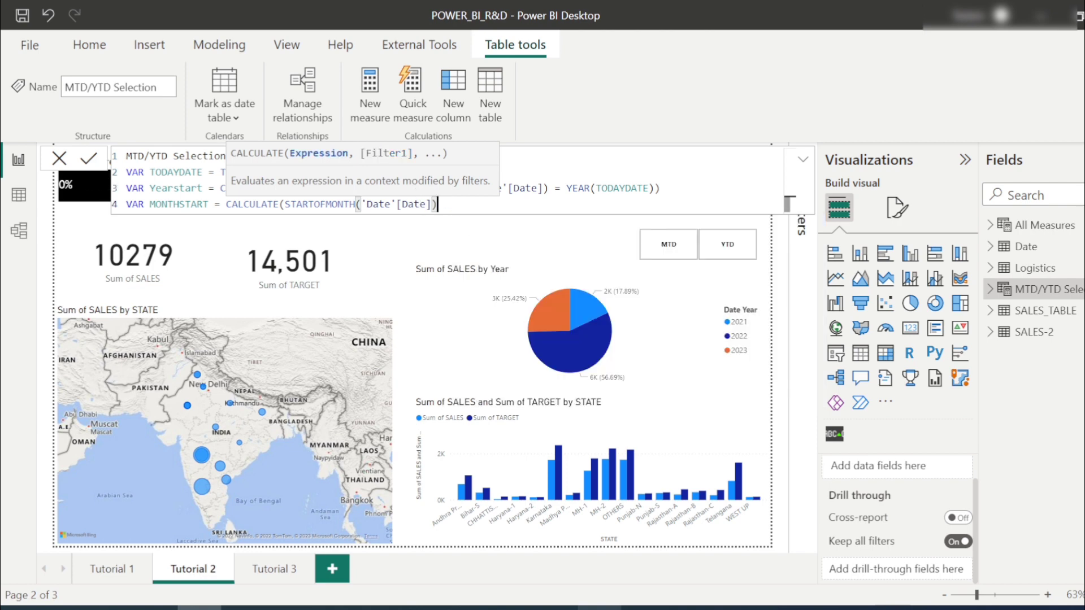
# Step: Add filters YEAR('Date'[Date]) = YEAR(TODAYDATE) and MONTH('Date'[Date]) = MONTH(TODAYDATE) to MONTHSTART
pyautogui.write(',')
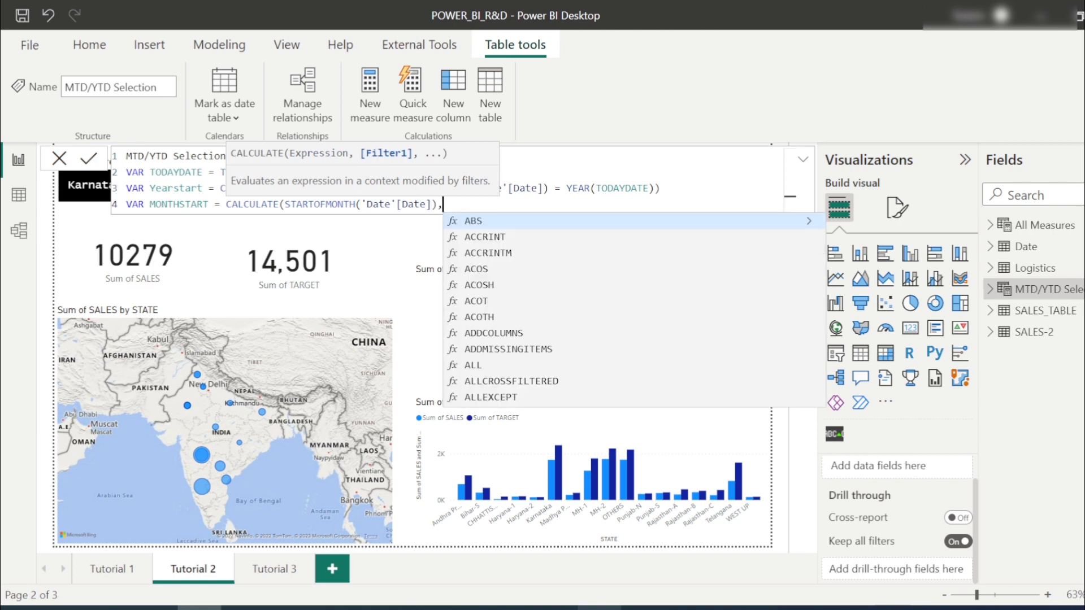
pyautogui.write(' YEAR')
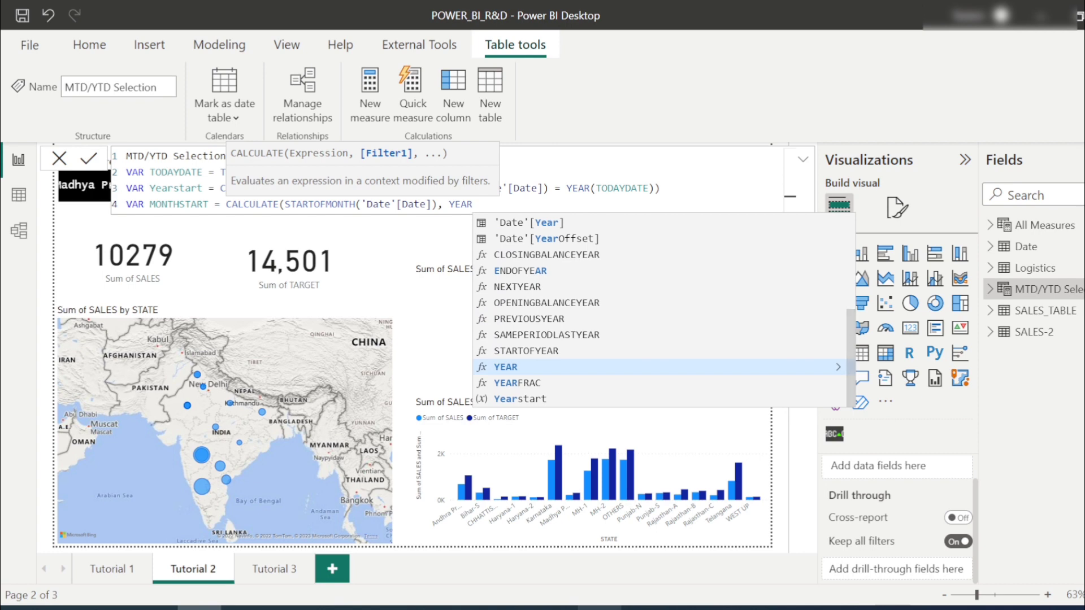
pyautogui.write('(')
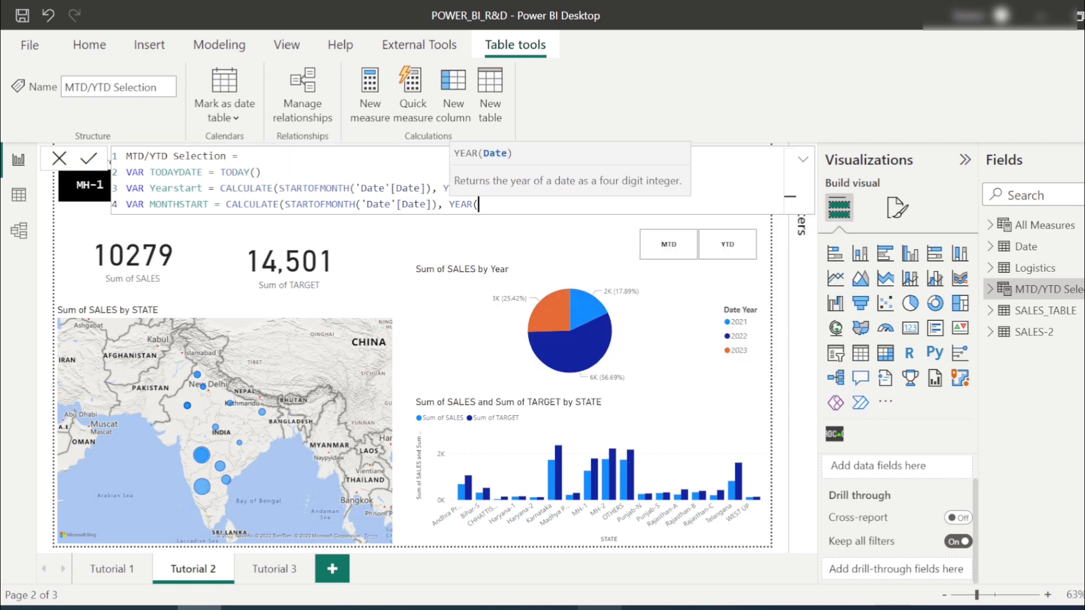
pyautogui.write("'Date")
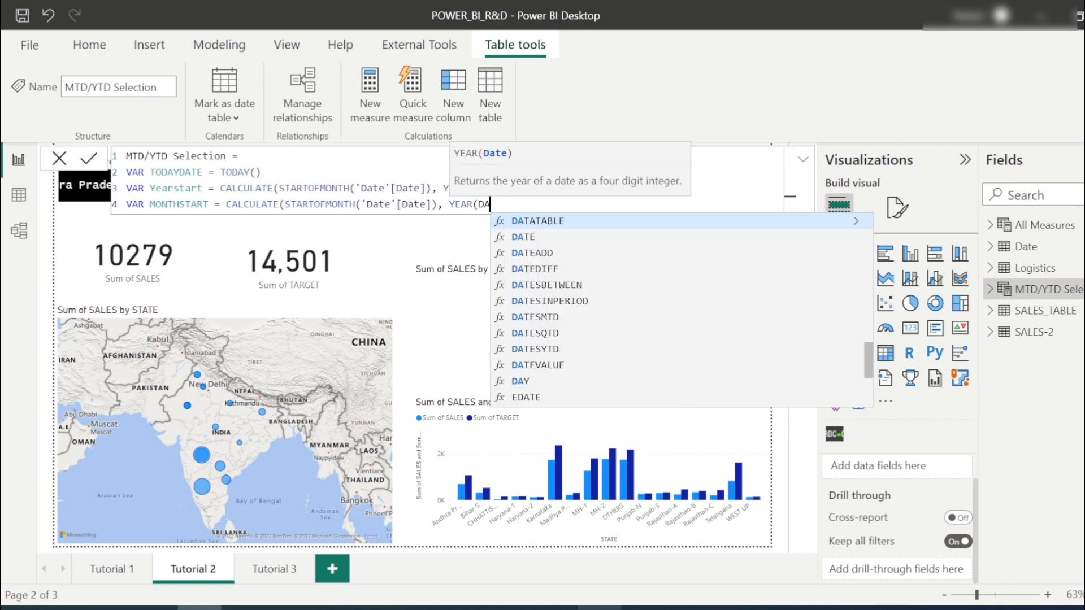
pyautogui.press('Down')
pyautogui.press('Tab')
pyautogui.write(') = YEAR')
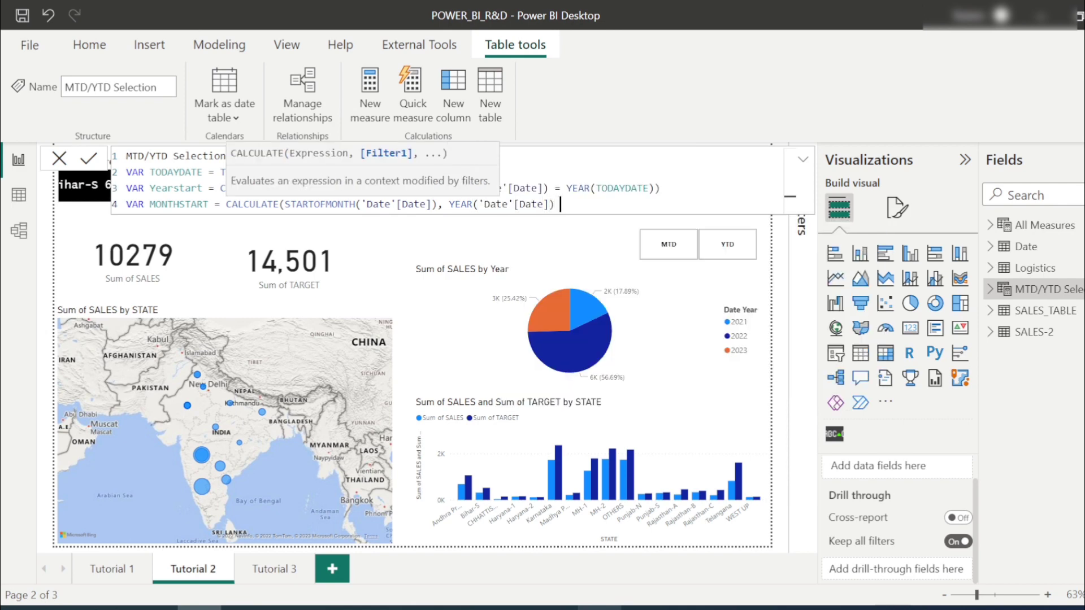
pyautogui.write('(TODAY')
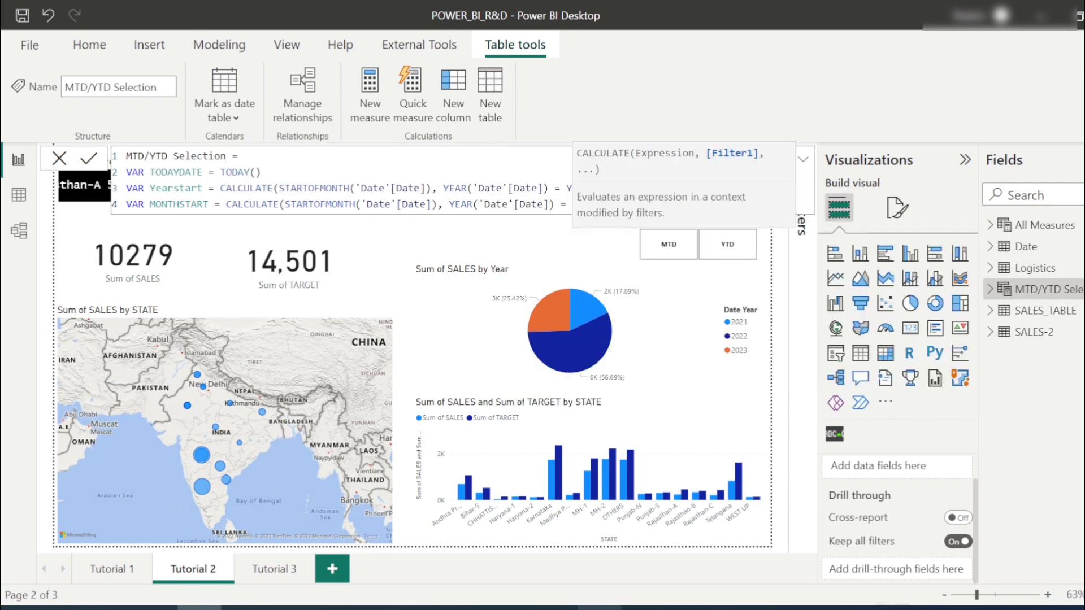
pyautogui.press('Down')
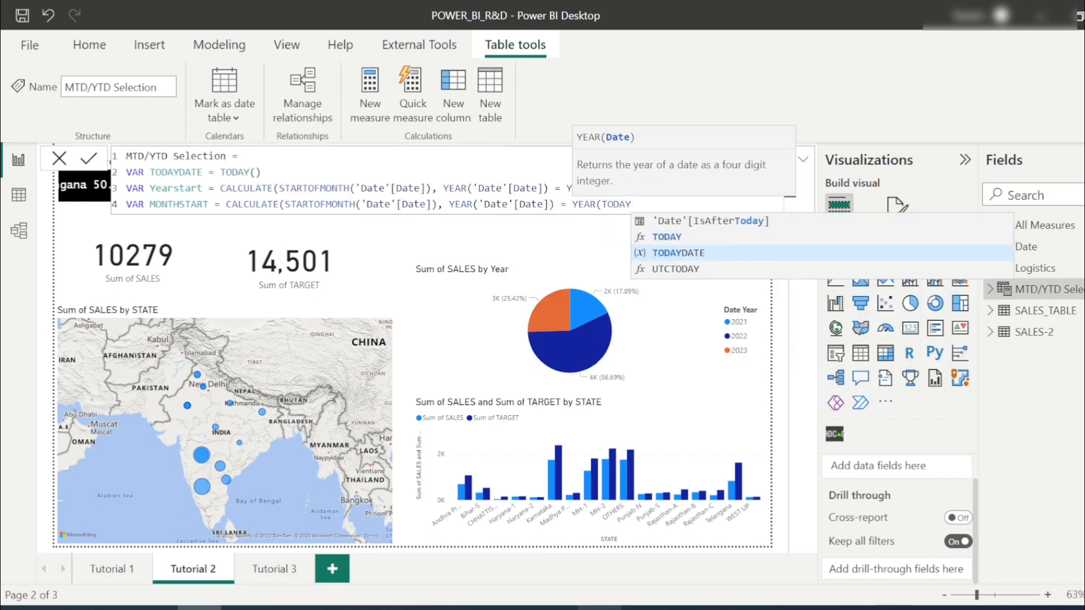
pyautogui.press('Tab')
pyautogui.write(')')
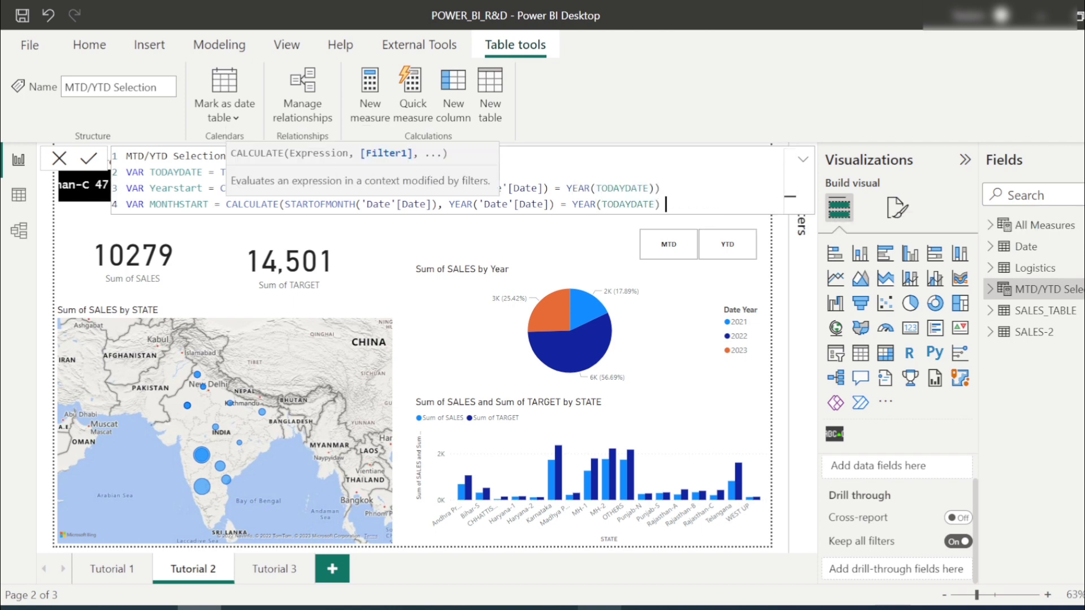
pyautogui.write(',')
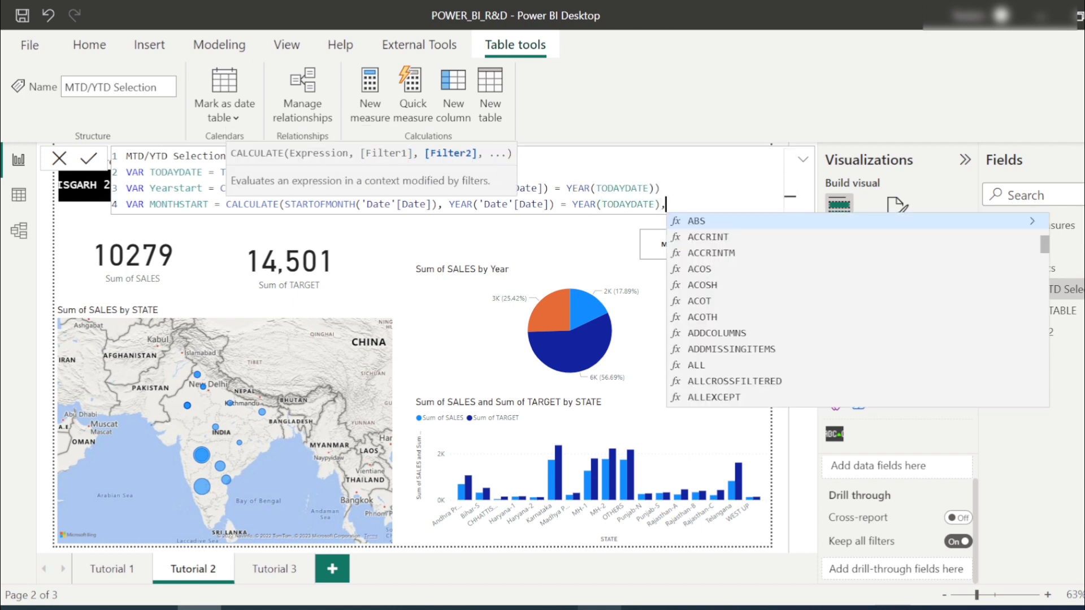
pyautogui.write(" MONTH('")
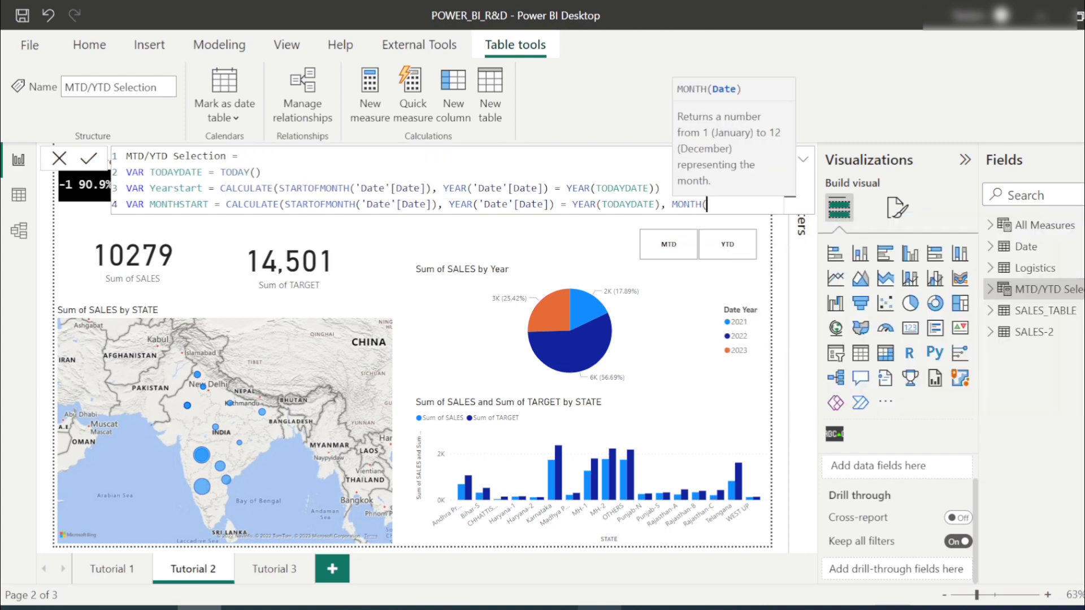
pyautogui.write('Date')
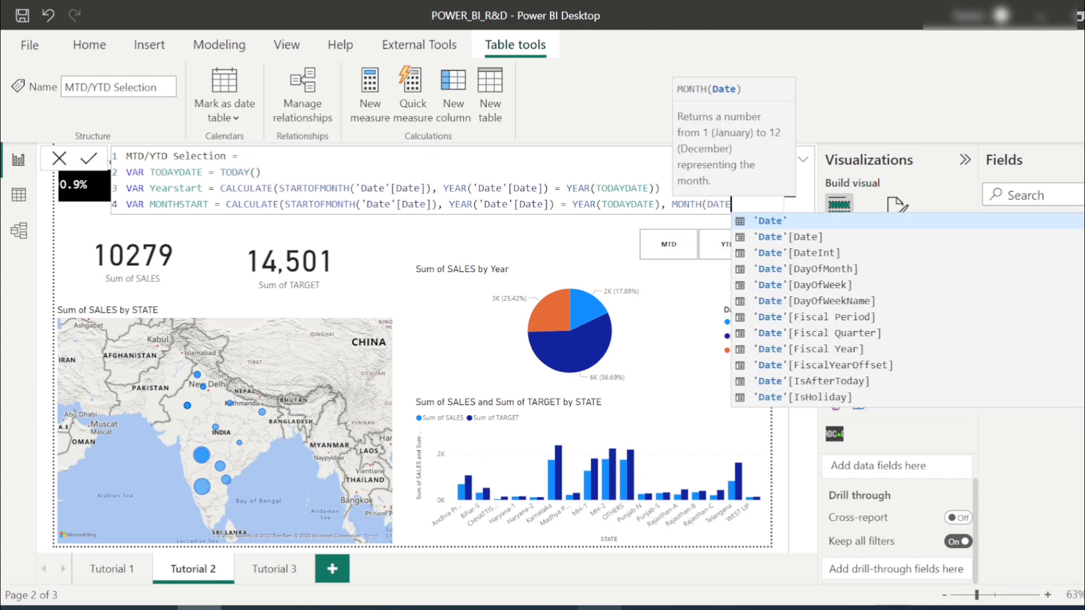
pyautogui.press('Down')
pyautogui.press('Tab')
pyautogui.write(')')
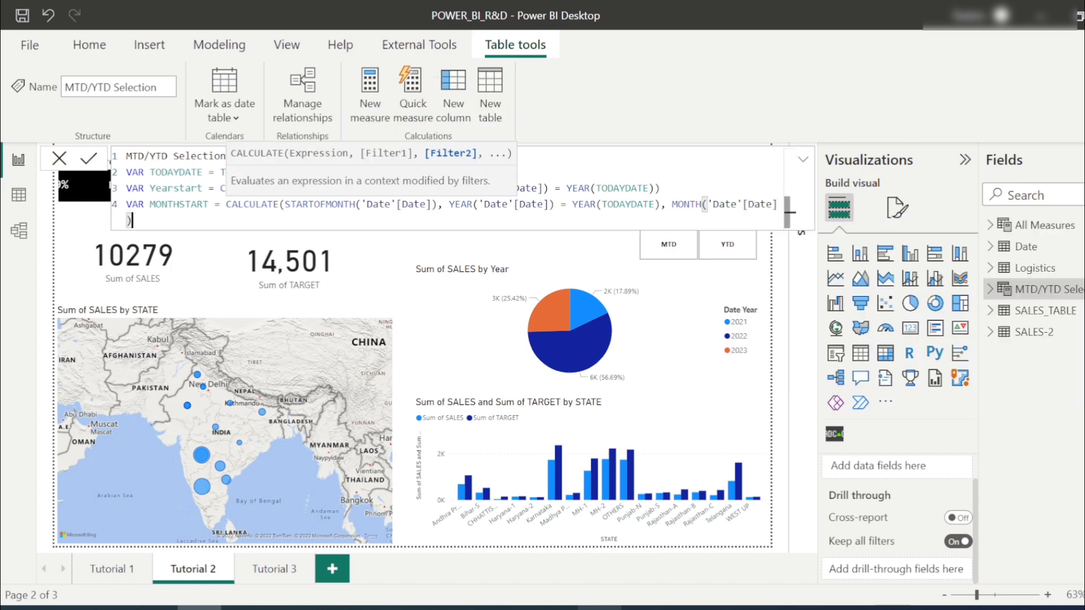
pyautogui.write(' =')
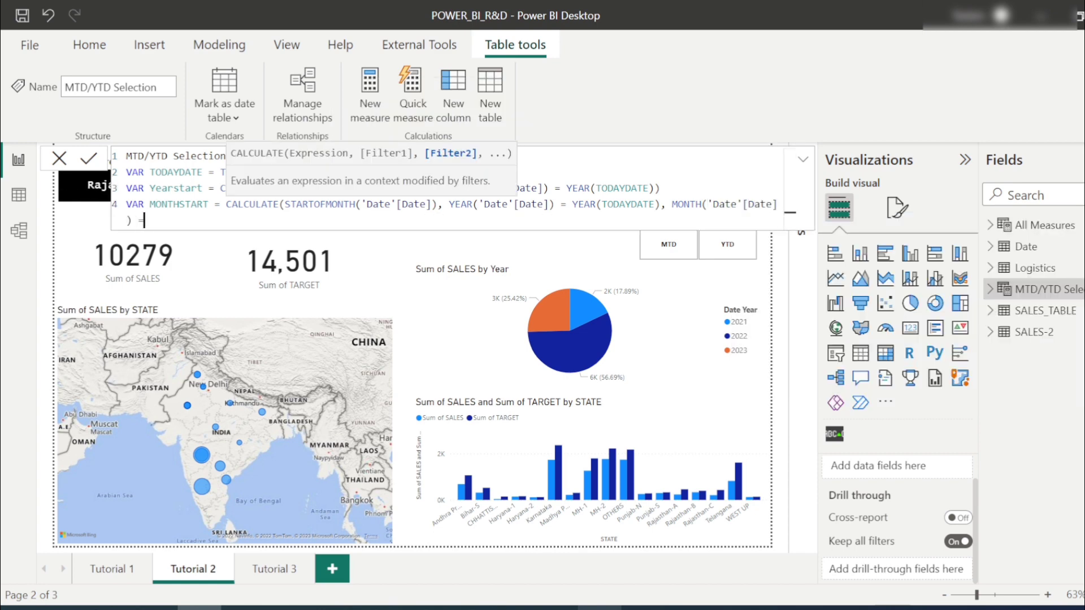
pyautogui.write(' MONTH')
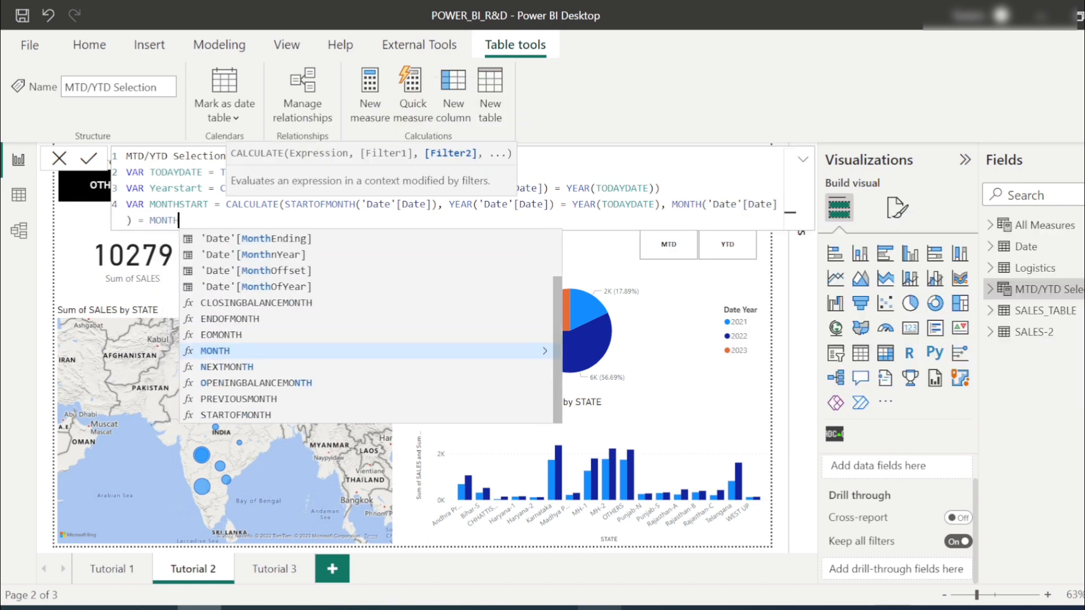
pyautogui.write('(TOD')
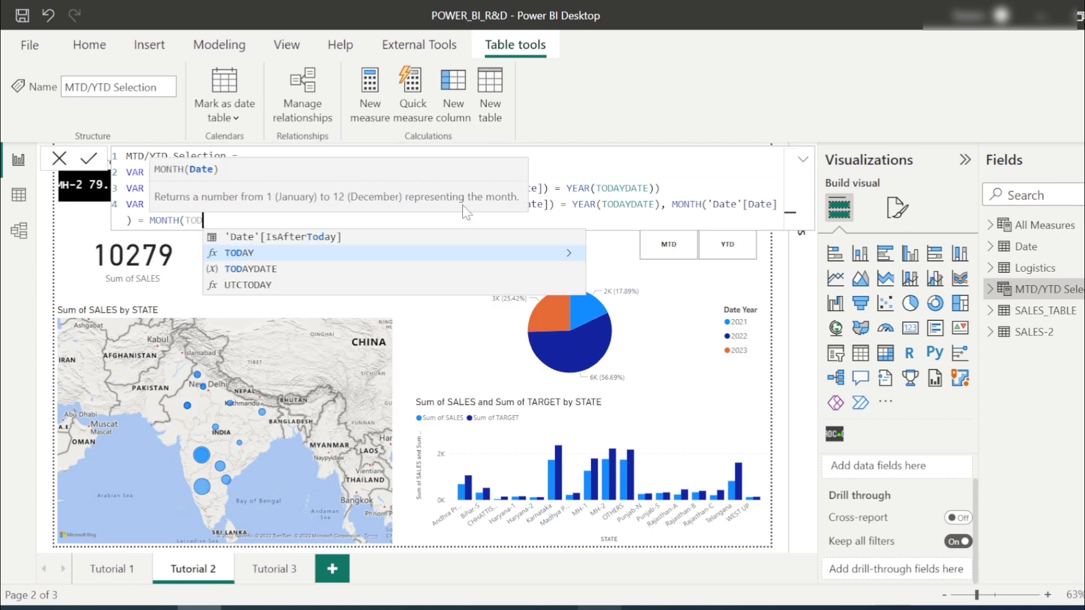
pyautogui.write('AYDATE)')
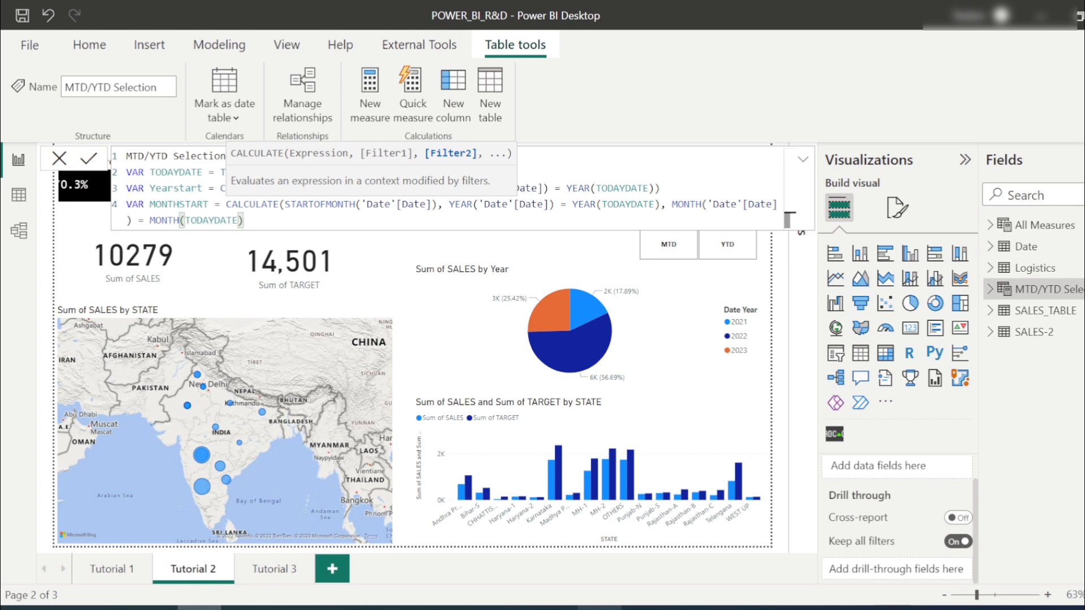
pyautogui.write(')')
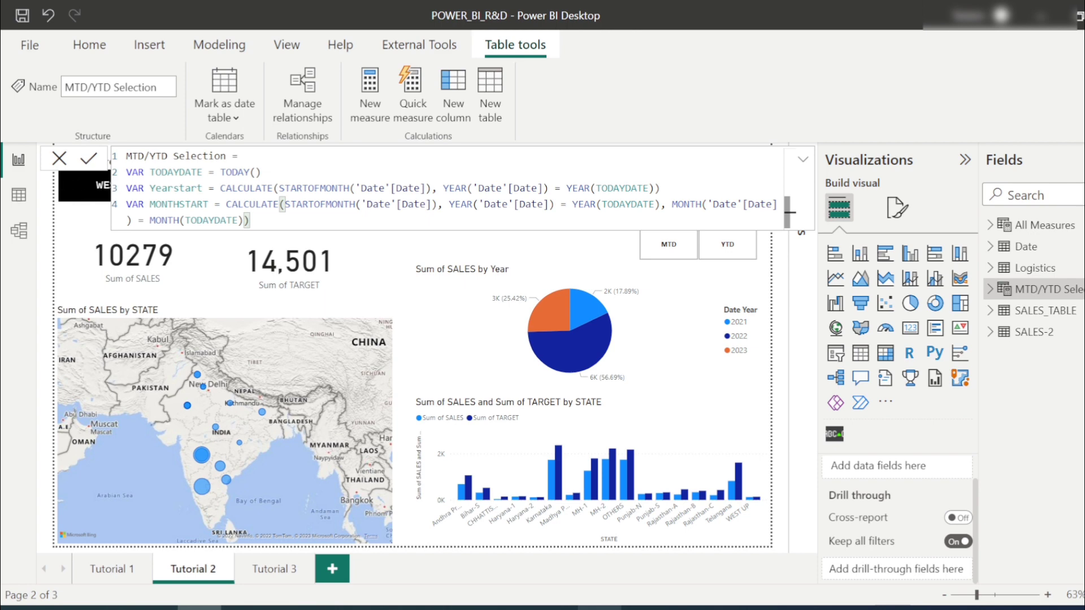
# Step: Change Yearstart's STARTOFMONTH to STARTOFYEAR('Date'[Date]) on line 3
pyautogui.doubleClick(314, 189)
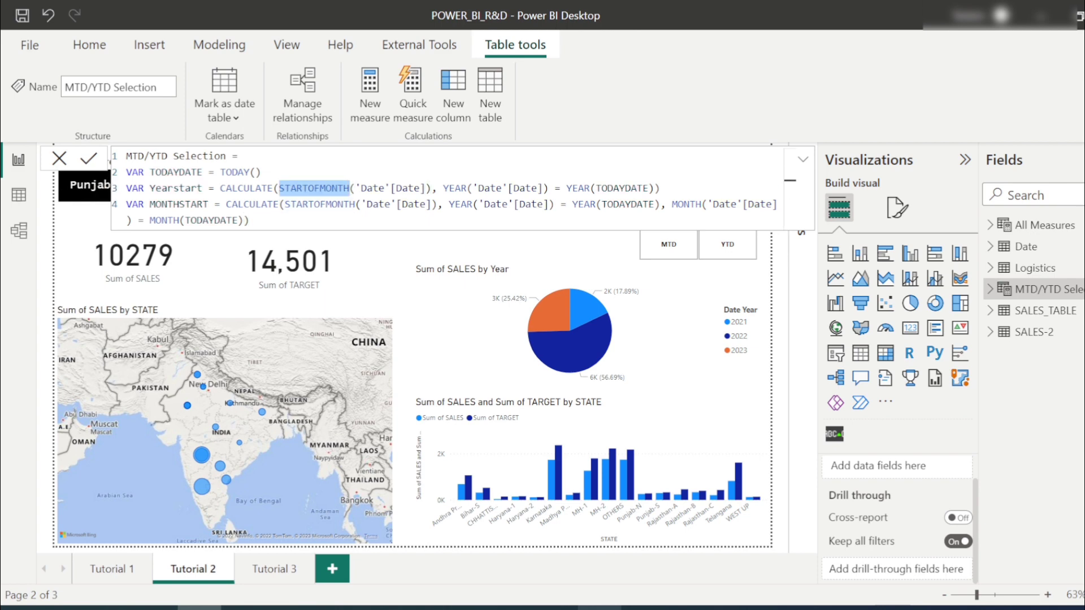
pyautogui.click(428, 188)
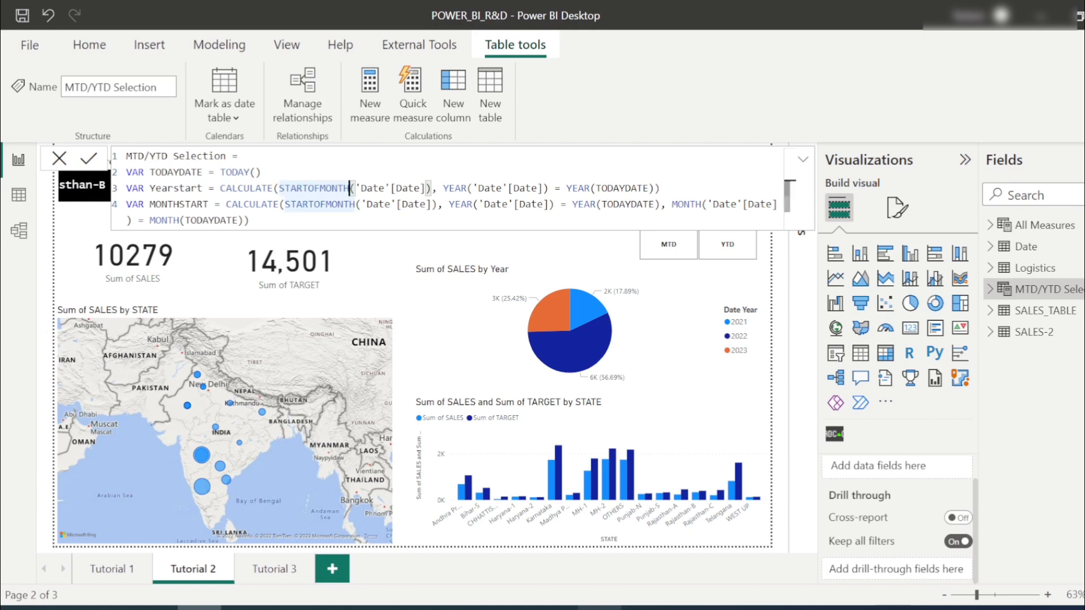
pyautogui.click(349, 188)
pyautogui.press('BackSpace')
pyautogui.press('BackSpace')
pyautogui.press('BackSpace')
pyautogui.press('BackSpace')
pyautogui.press('BackSpace')
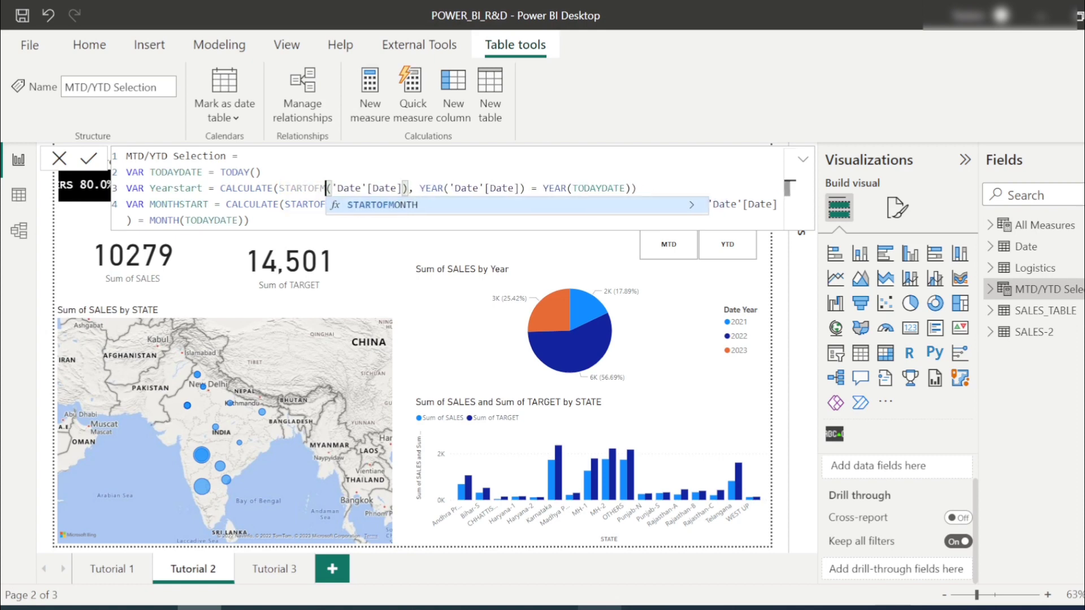
pyautogui.press('Down')
pyautogui.press('Down')
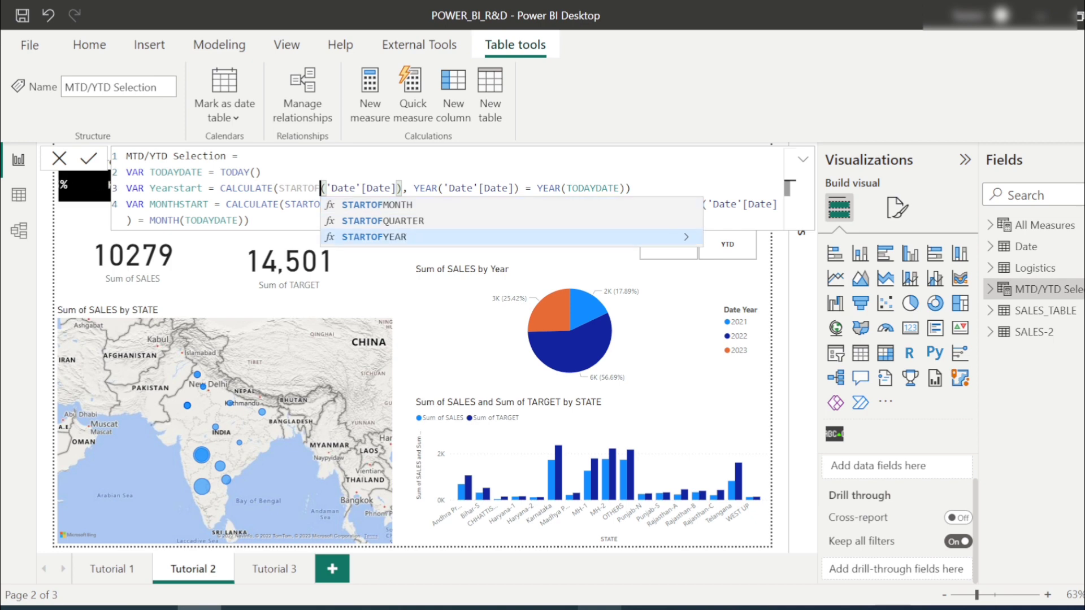
pyautogui.press('Tab')
pyautogui.click(250, 221)
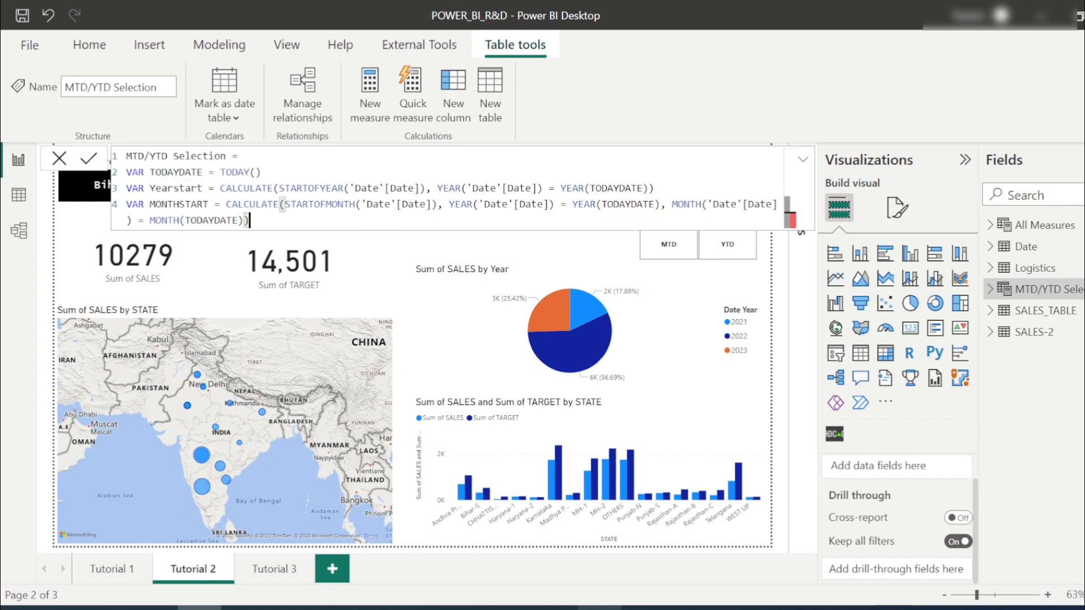
# Step: Add a VAR RESULT = line with an indented UNION(ADDCOLUMNS( expression
pyautogui.hotkey('shift', 'Return')
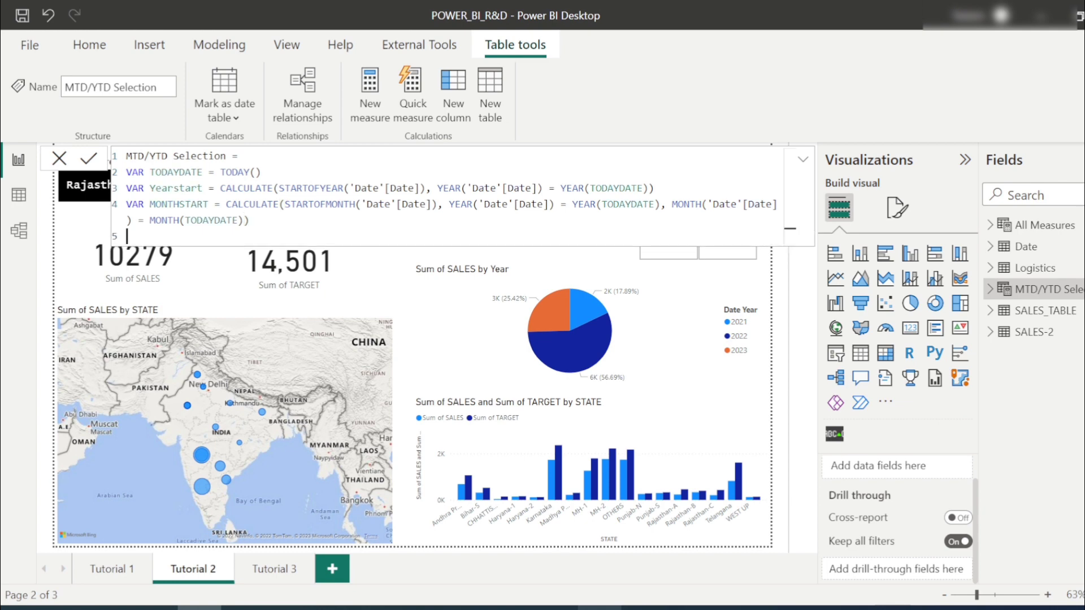
pyautogui.write('VAR RESUK')
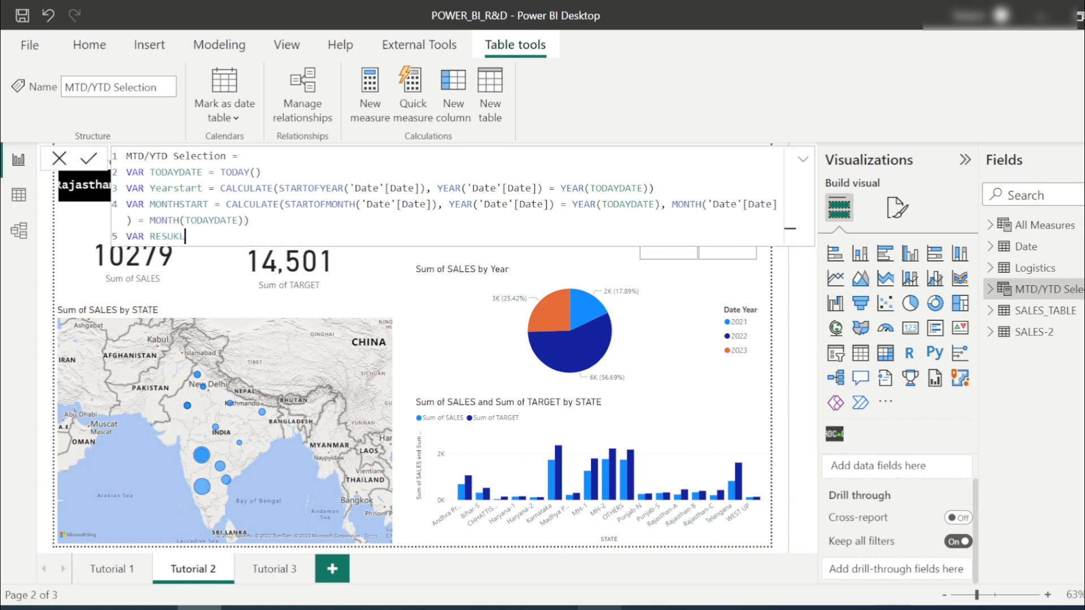
pyautogui.press('BackSpace')
pyautogui.write('LT =')
pyautogui.press('Return')
pyautogui.press('Tab')
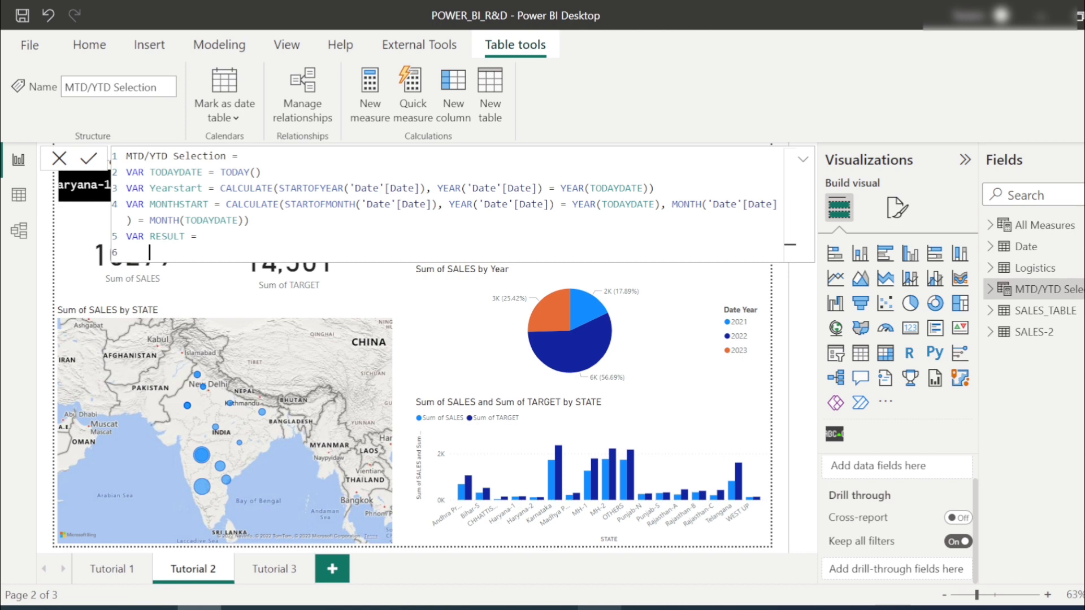
pyautogui.write('UNION')
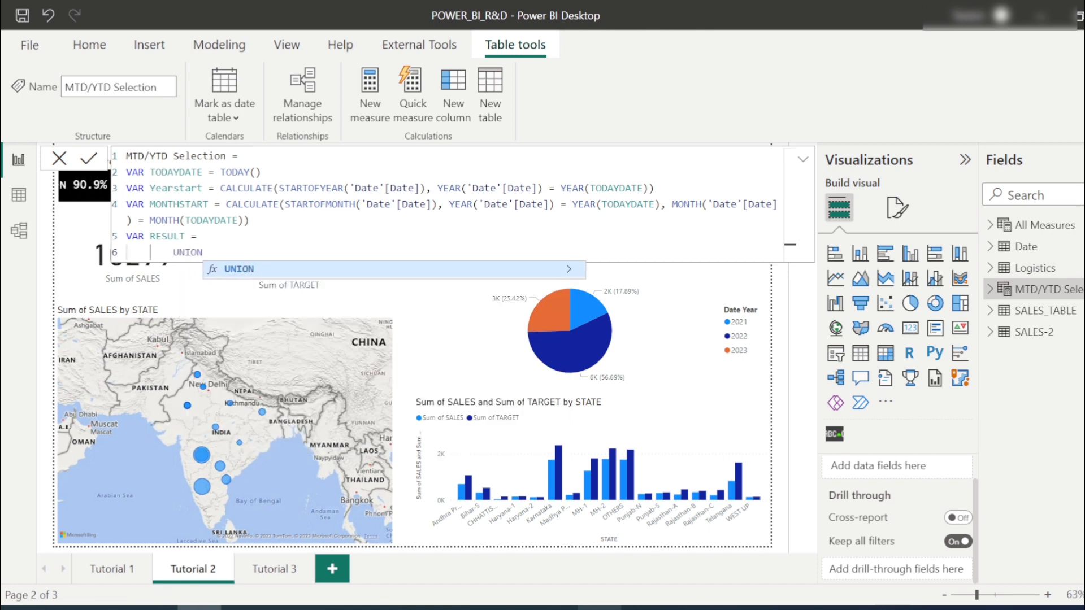
pyautogui.write('(')
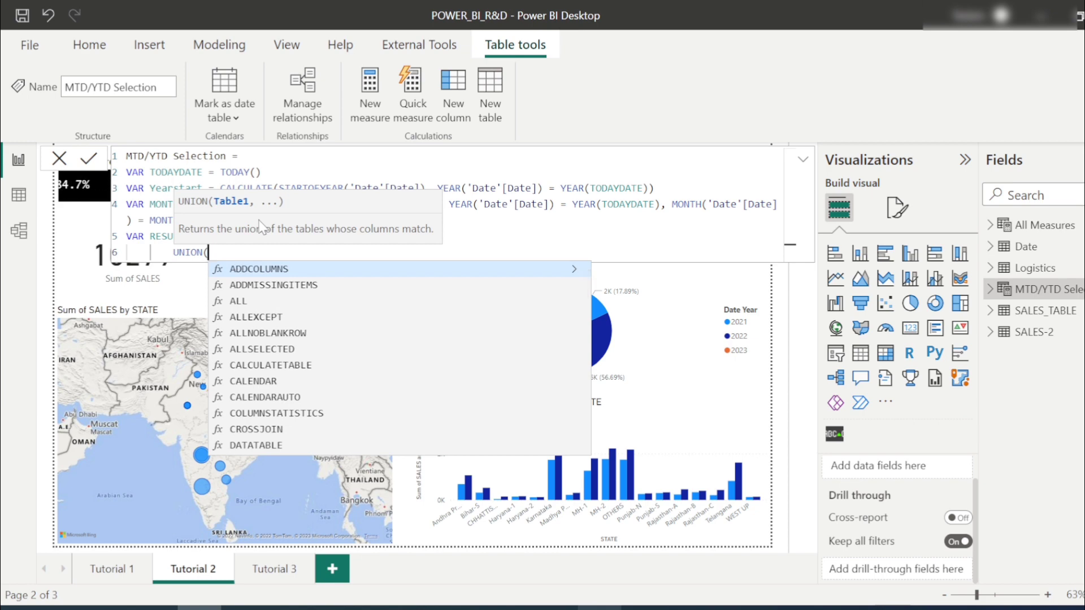
pyautogui.write('ADD')
pyautogui.press('Tab')
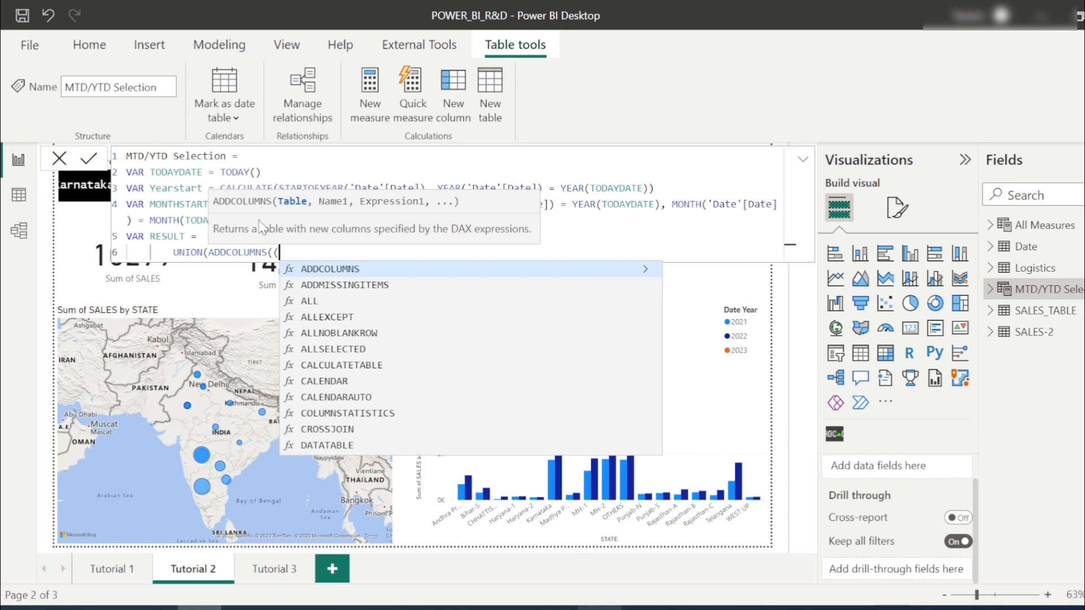
pyautogui.write('C')
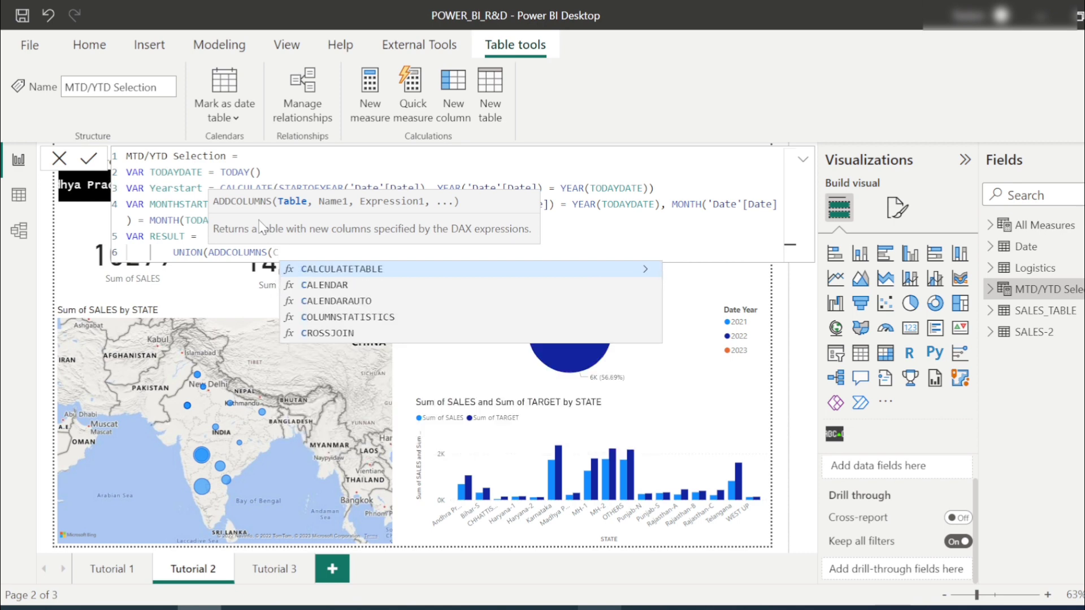
pyautogui.press('BackSpace')
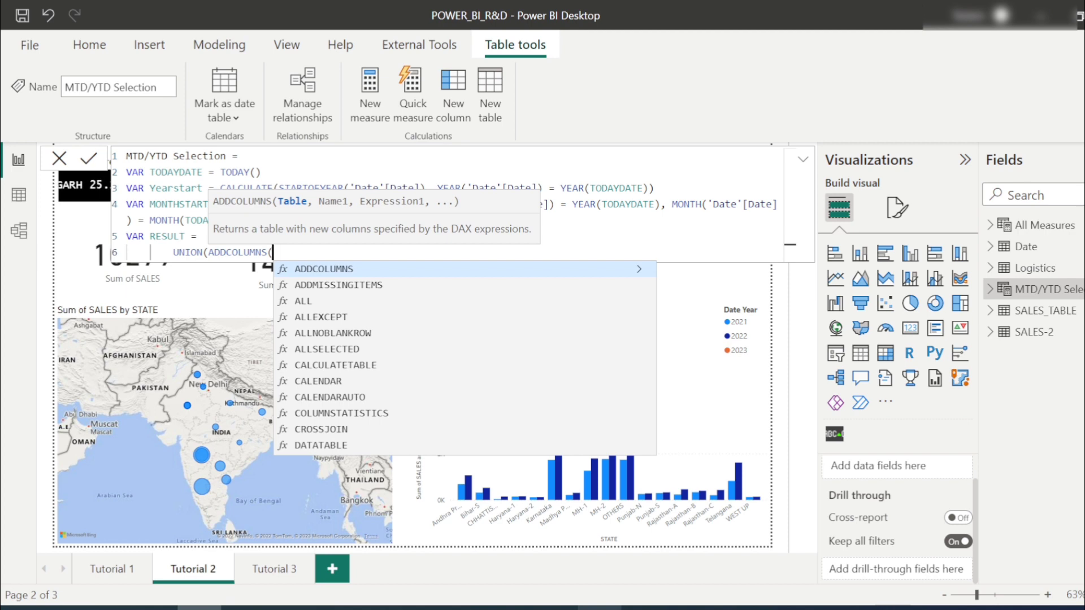
# Step: Fill ADDCOLUMNS with CALENDAR(Yearstart,MONTHSTART) and a "Selection" column set to "YTD"
pyautogui.write('CAL')
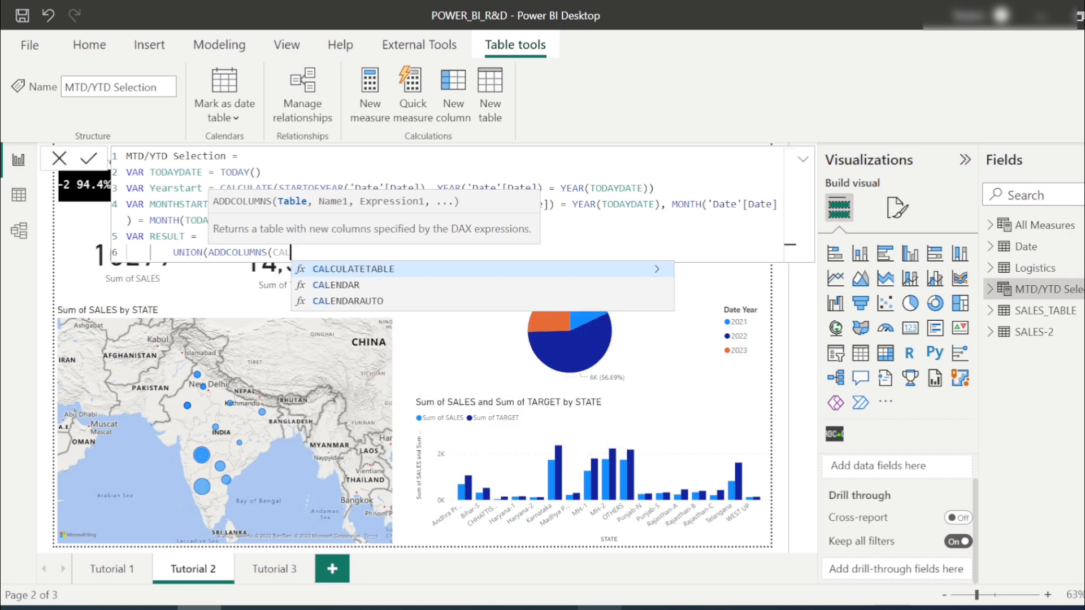
pyautogui.press('Down')
pyautogui.press('Tab')
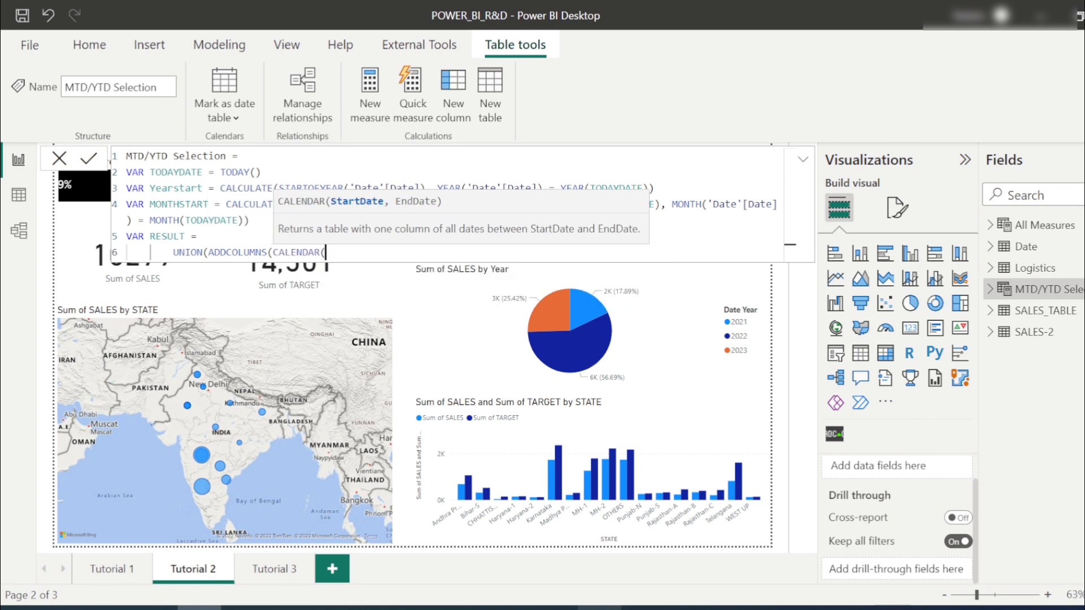
pyautogui.write('YEAR')
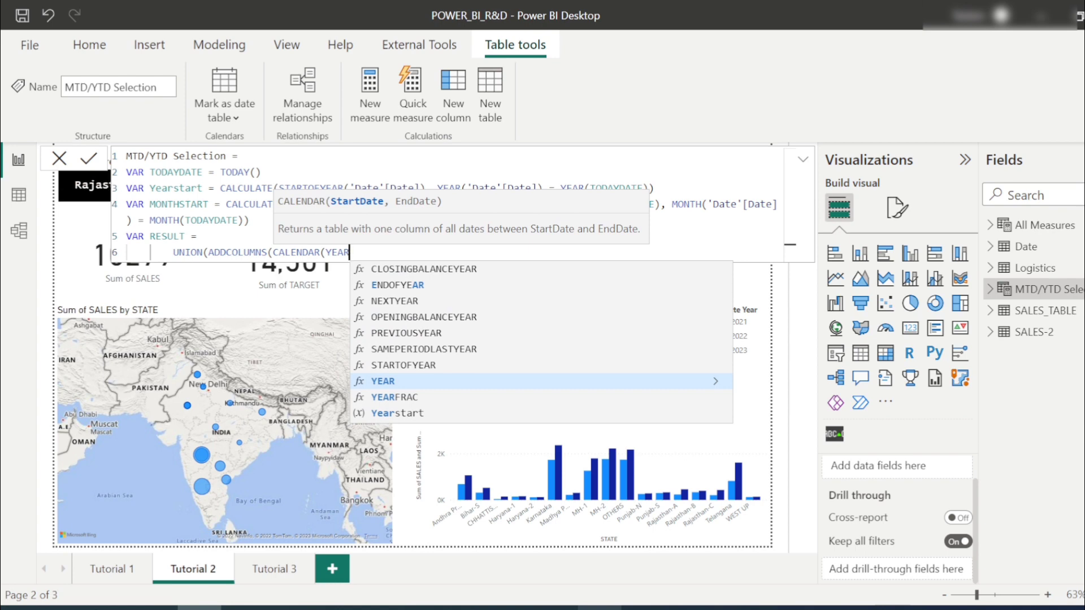
pyautogui.press('Down')
pyautogui.press('Down')
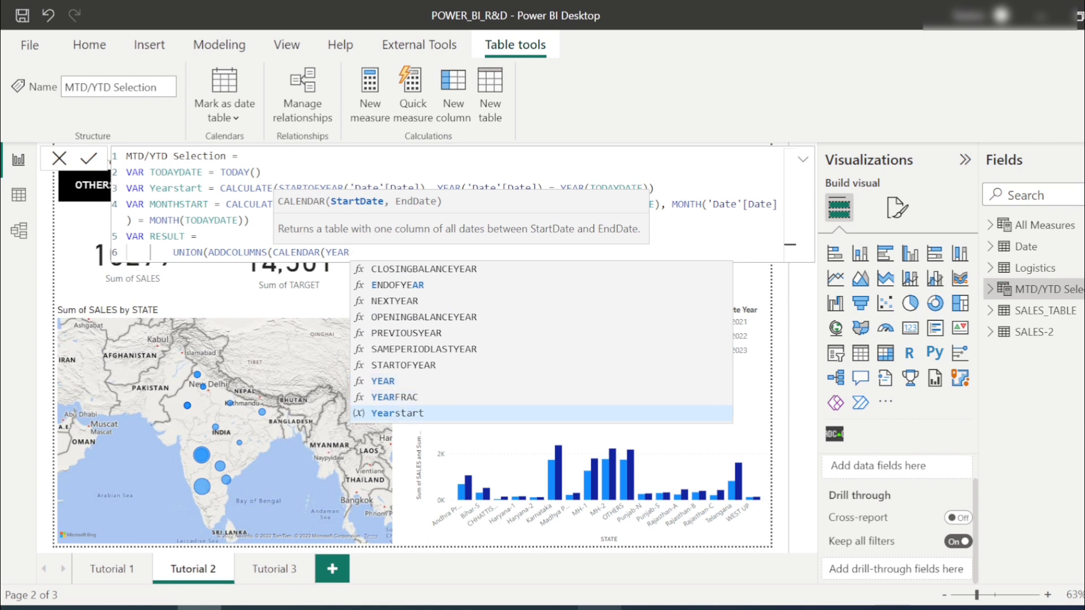
pyautogui.press('Tab')
pyautogui.write(',')
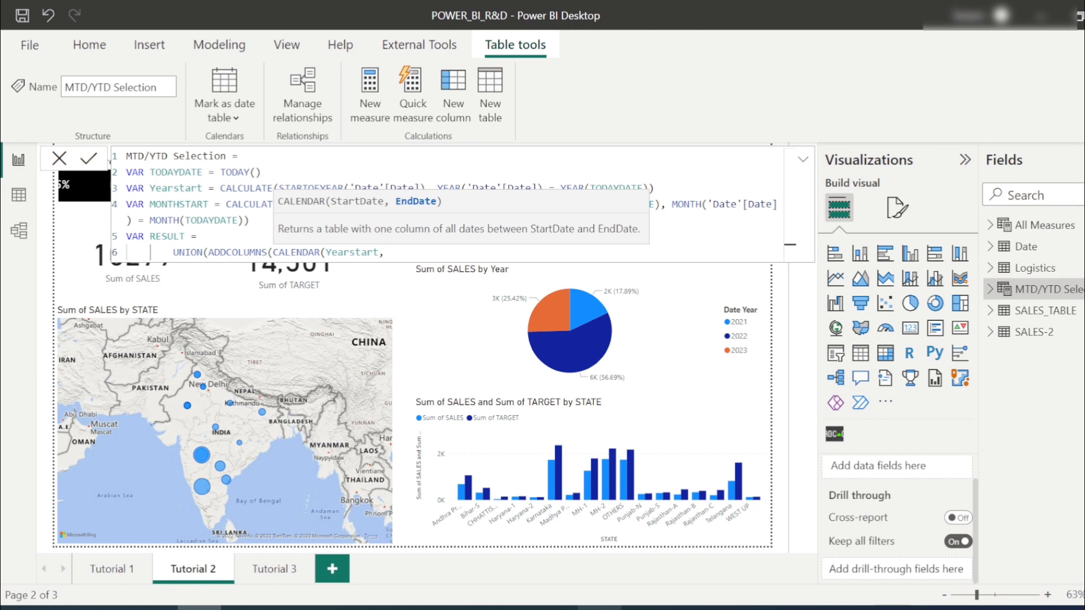
pyautogui.write('MONTH')
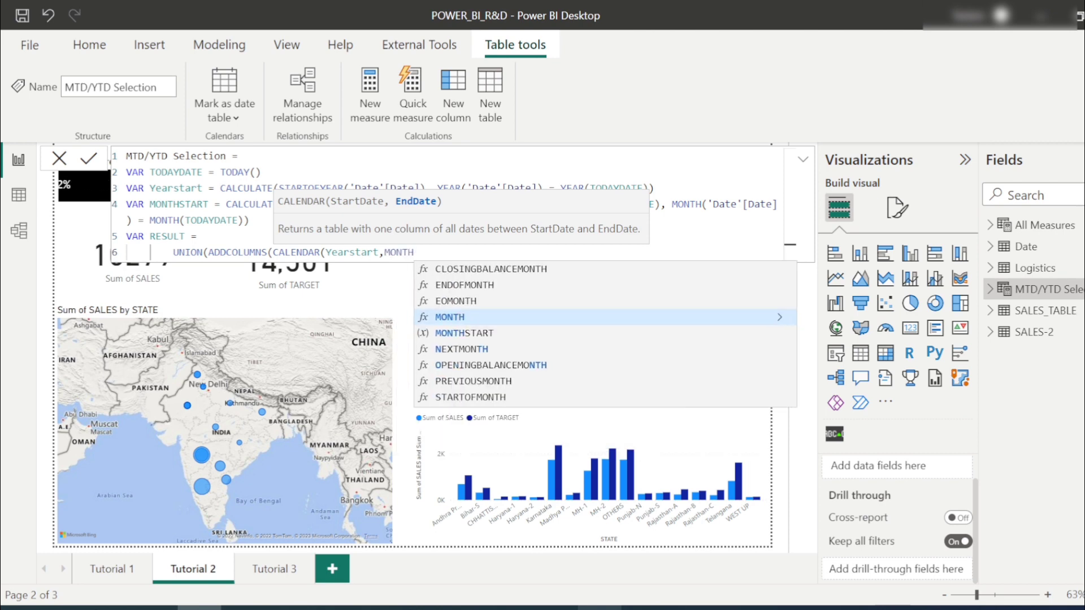
pyautogui.write('START')
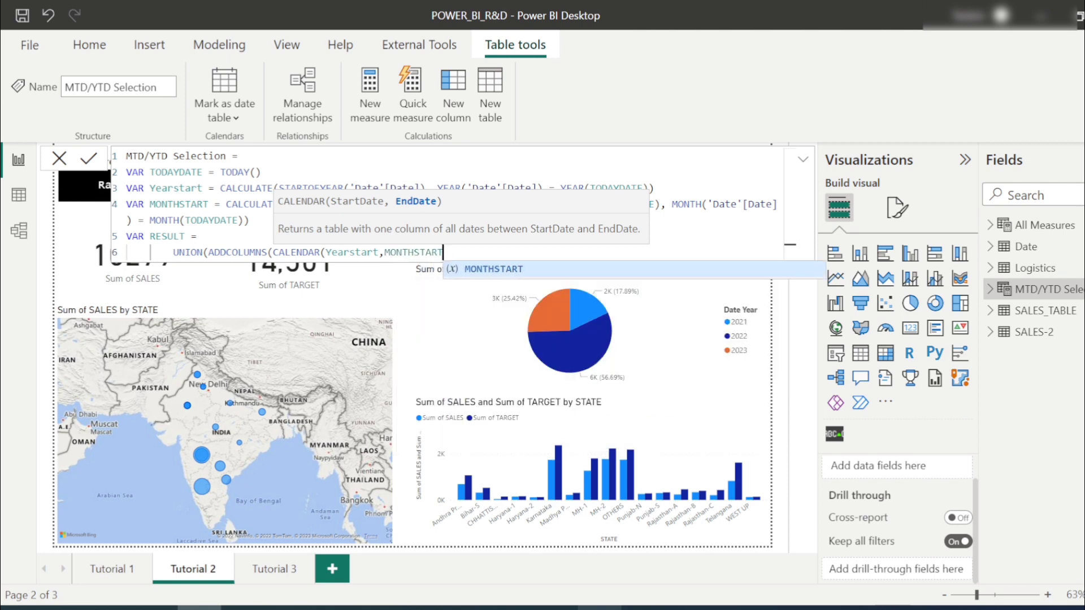
pyautogui.write(')')
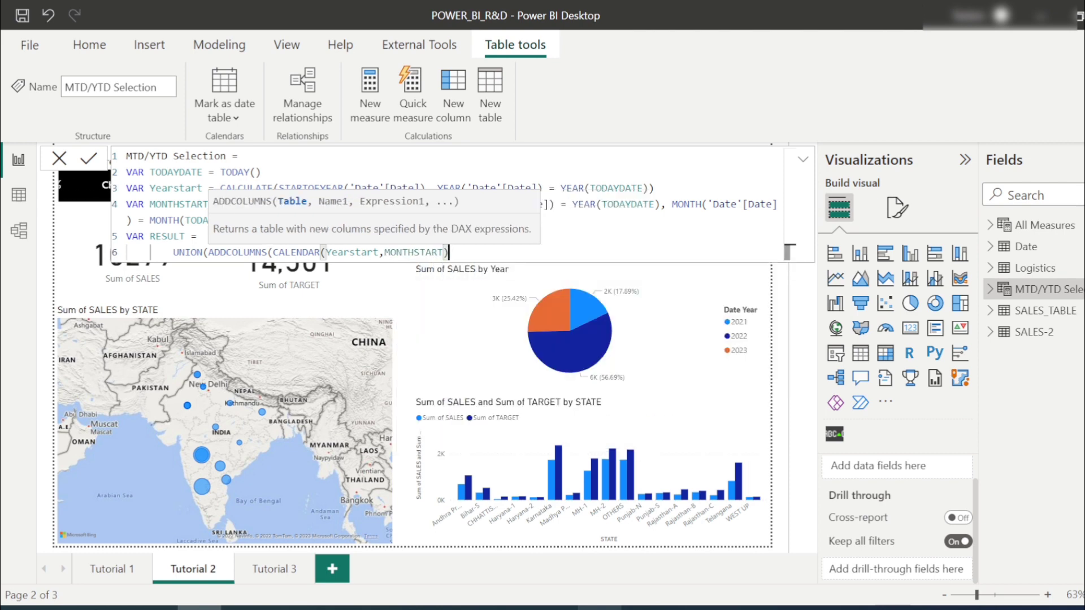
pyautogui.write(', "')
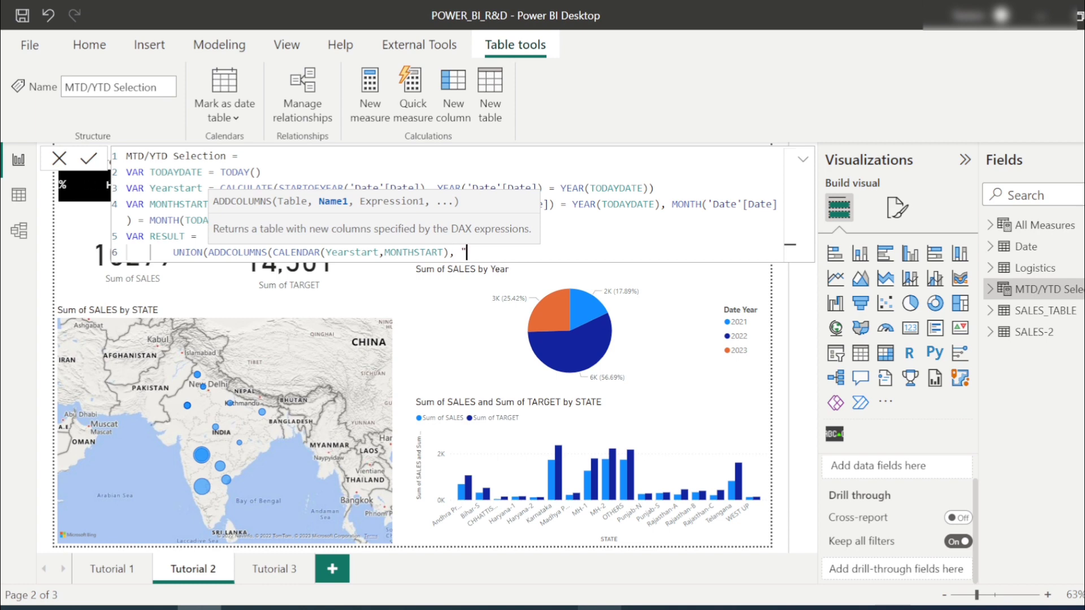
pyautogui.write('Selectio')
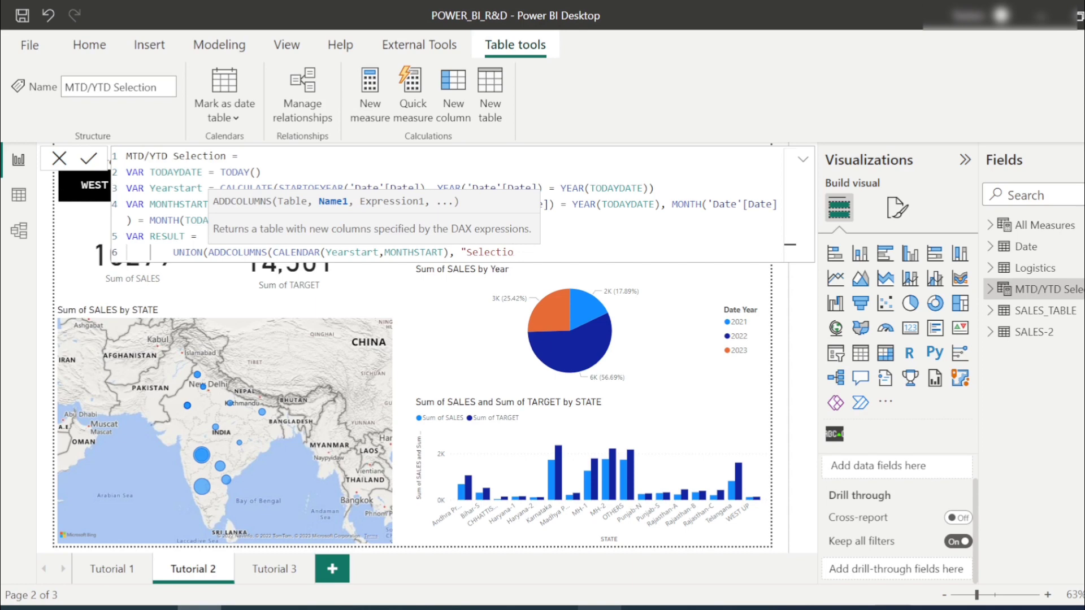
pyautogui.write('n", "')
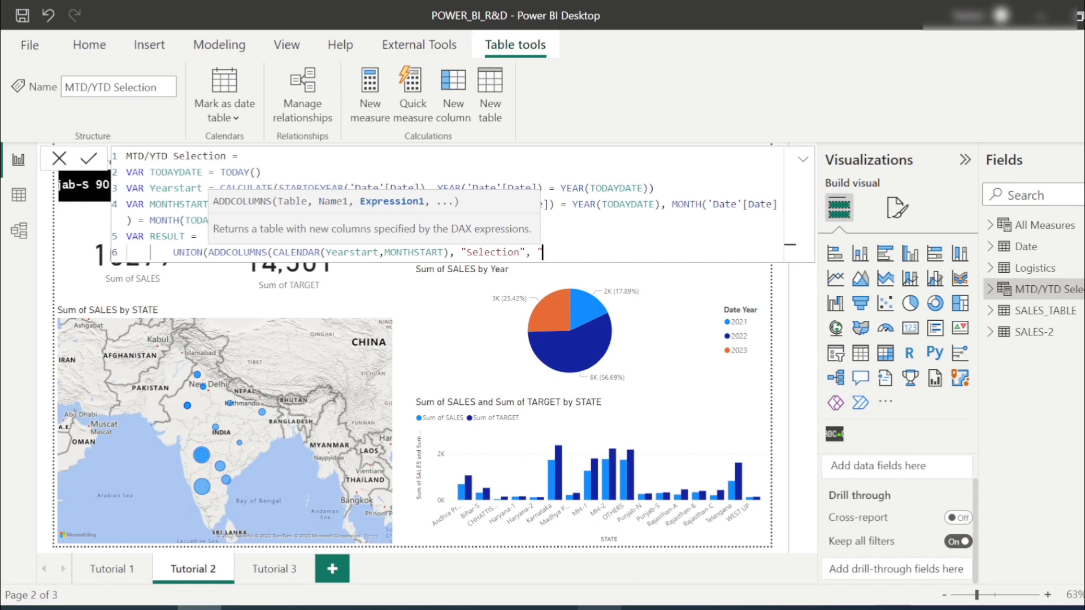
pyautogui.write('YTD"')
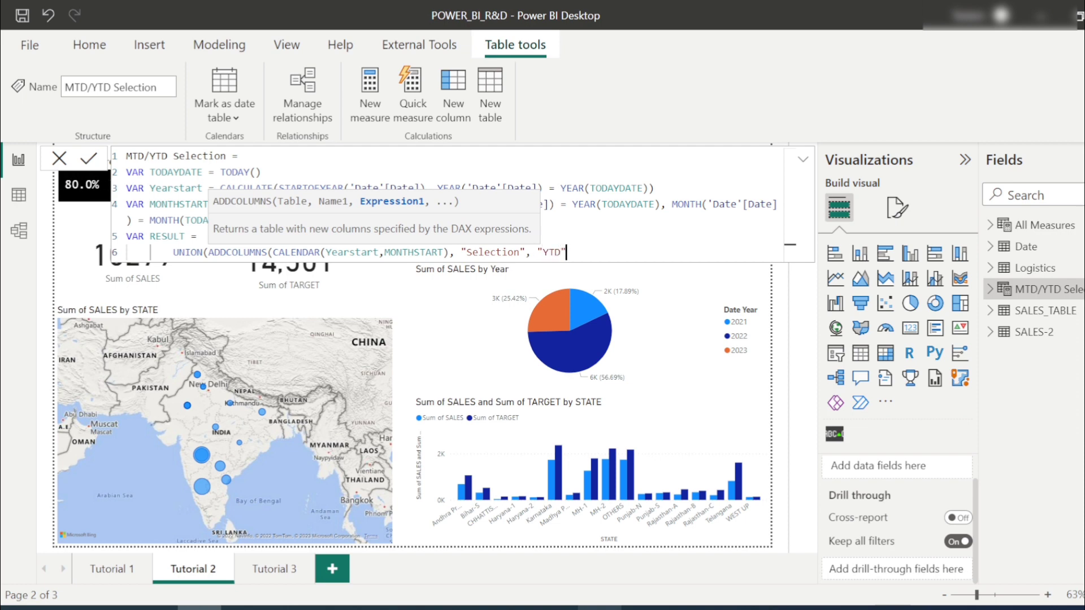
pyautogui.write('),')
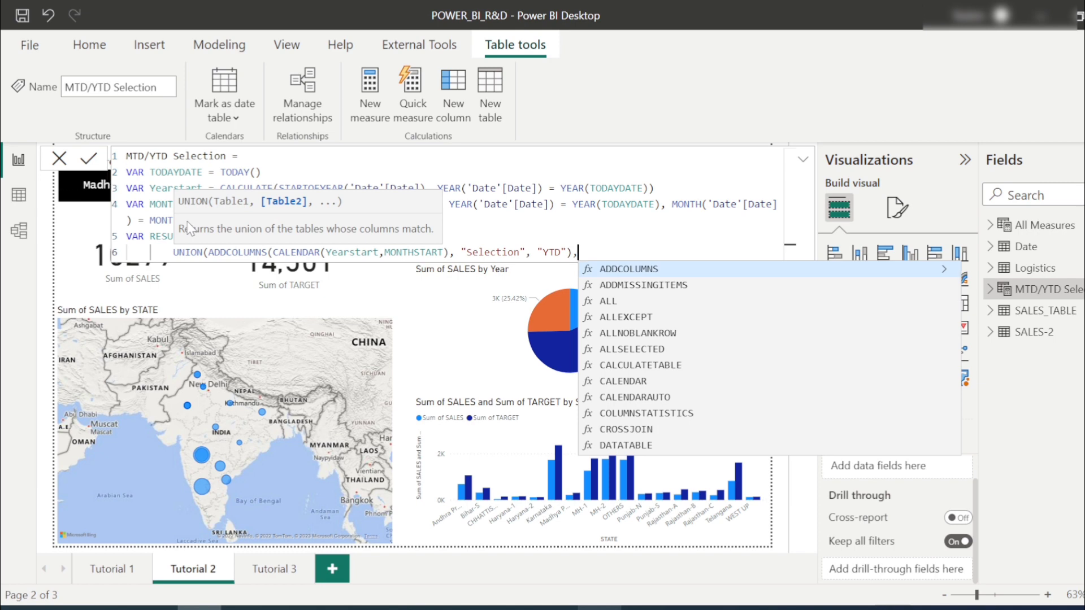
# Step: Start a second ADDCOLUMNS(CALENDAR( line in the union for the MTD rows
pyautogui.hotkey('shift', 'Return')
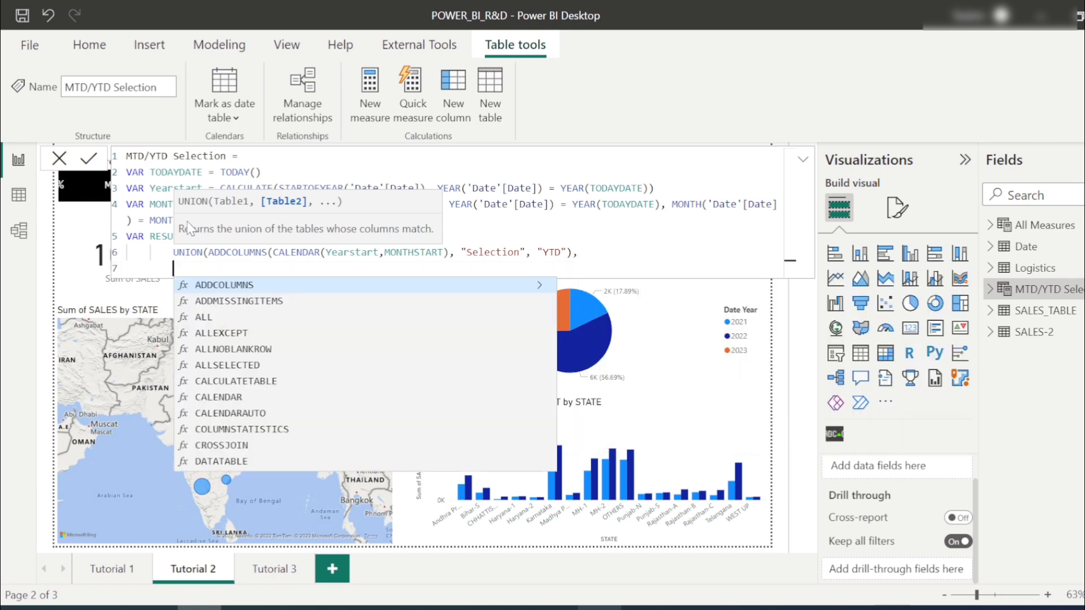
pyautogui.write('ADDCOLUMN(')
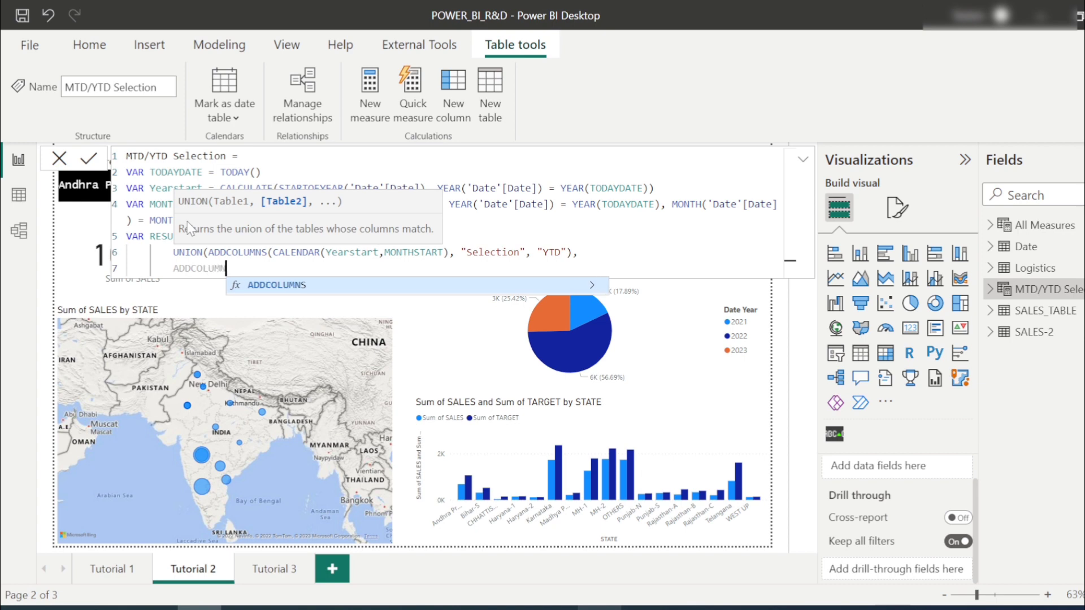
pyautogui.press('BackSpace')
pyautogui.press('BackSpace')
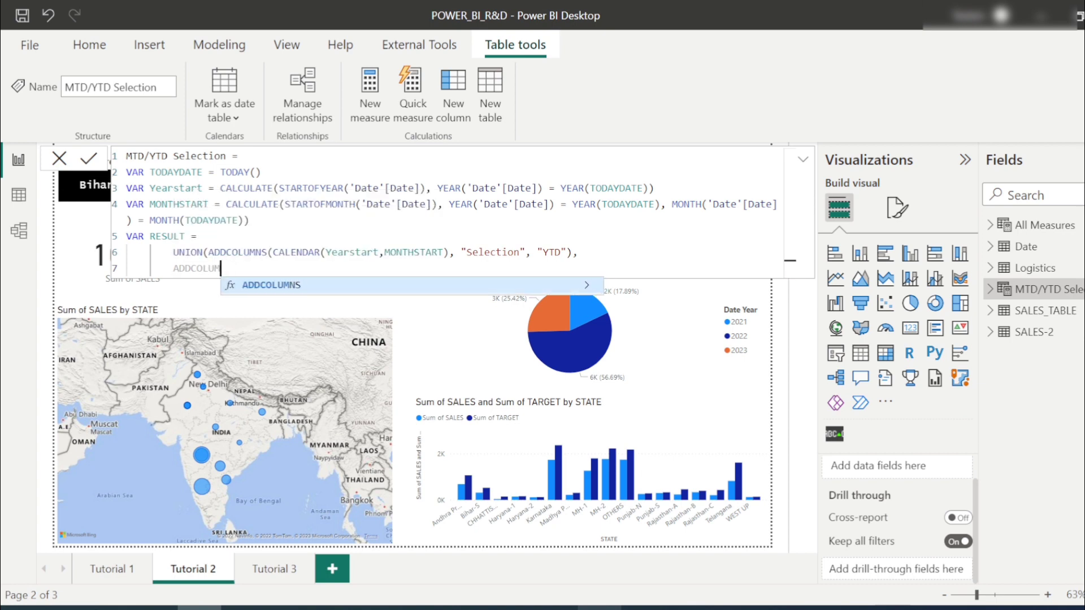
pyautogui.press('Tab')
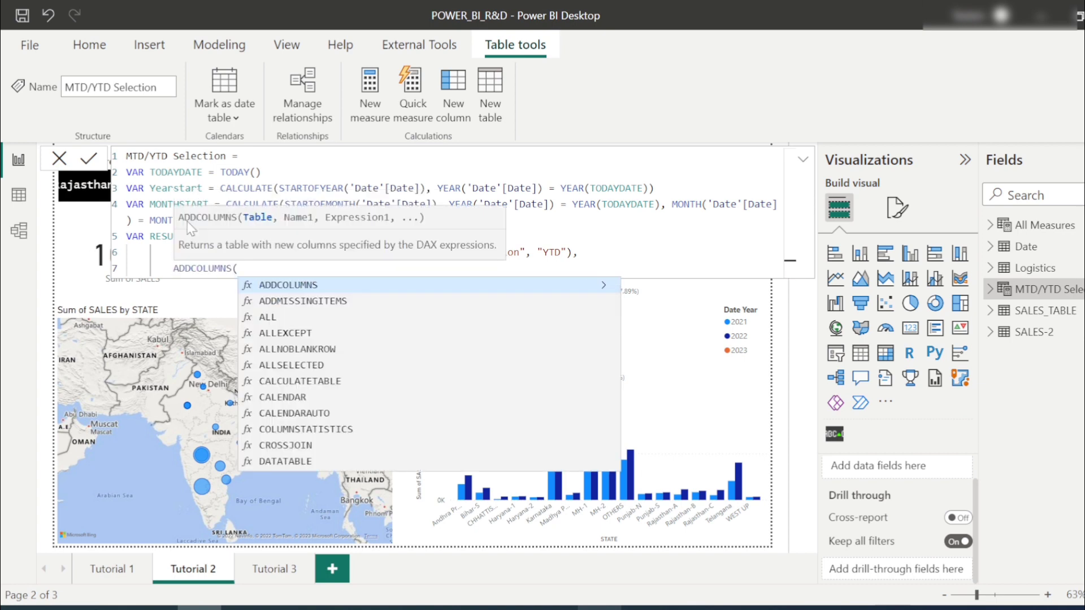
pyautogui.write('CAL')
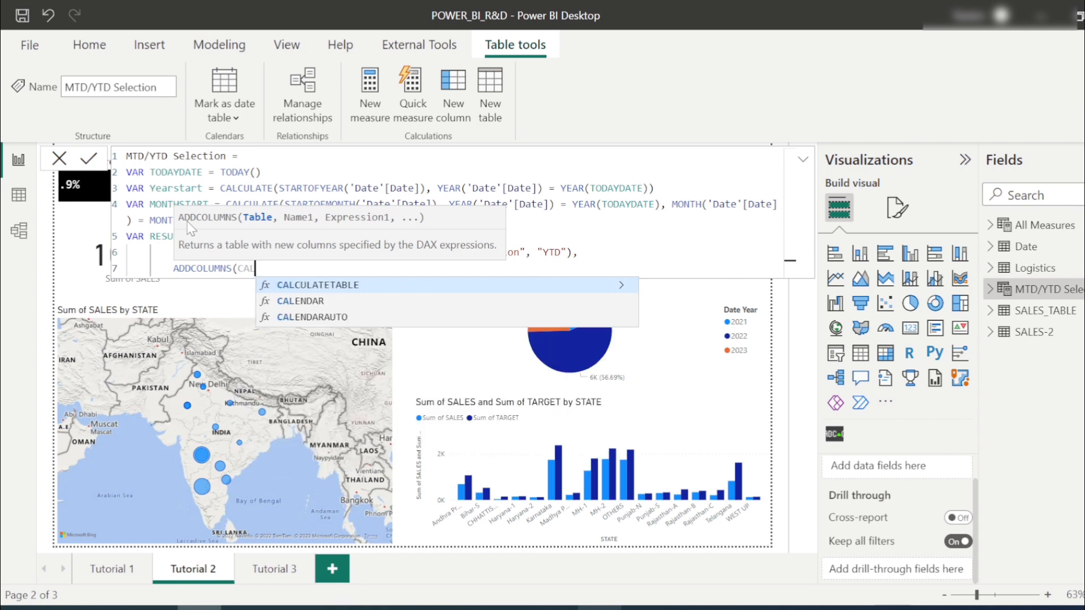
pyautogui.press('Down')
pyautogui.press('Tab')
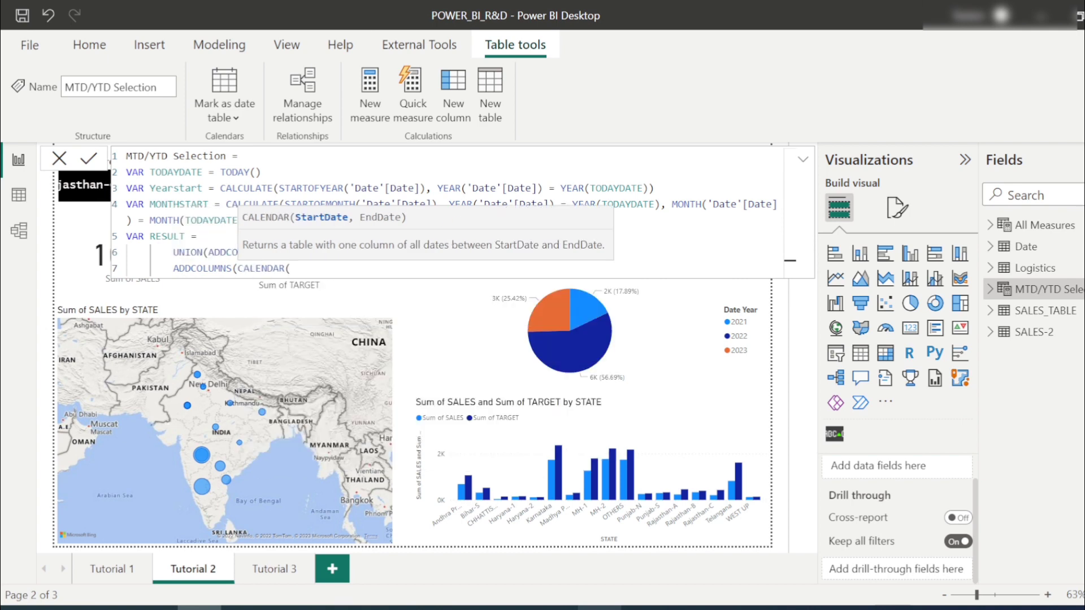
pyautogui.write('S')
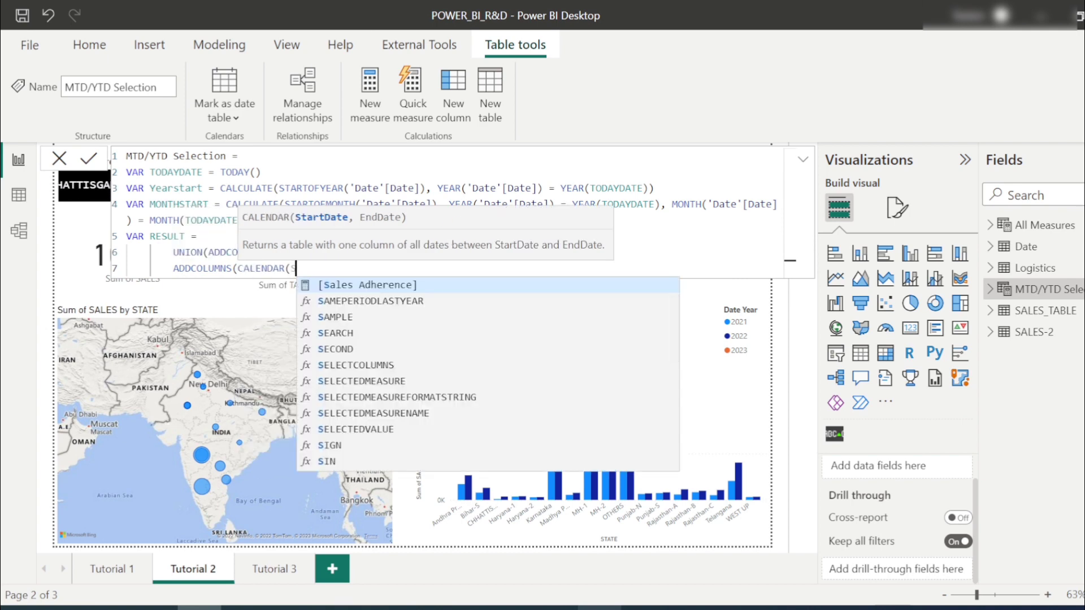
pyautogui.press('BackSpace')
# Step: Complete it as CALENDAR(MONTHSTART,TODAYDATE) with "Selection" "MTD", close the union, and begin RETURN
pyautogui.write('MO')
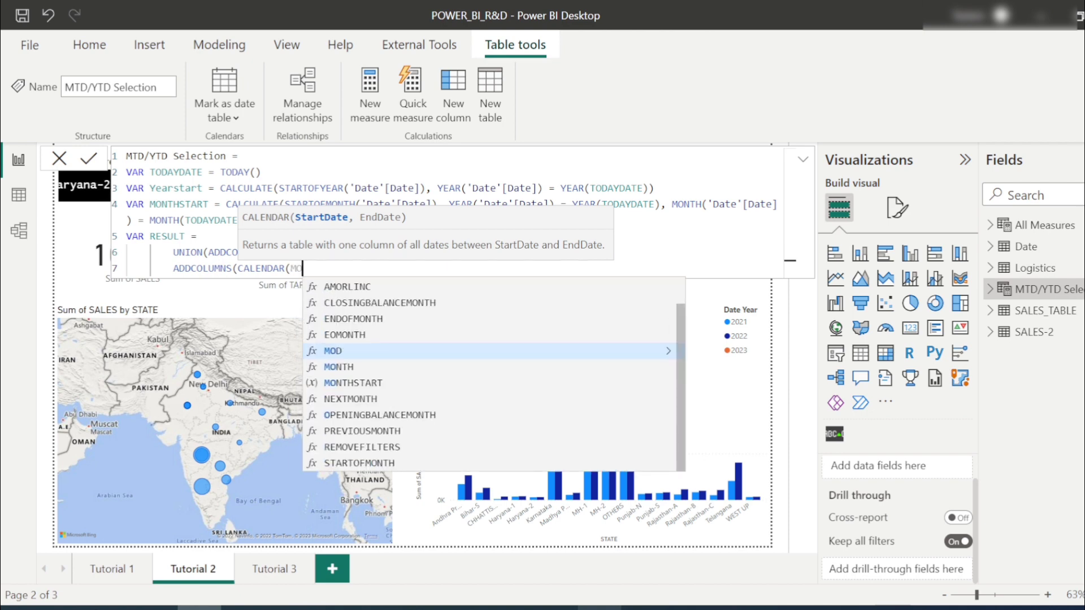
pyautogui.write('NTH')
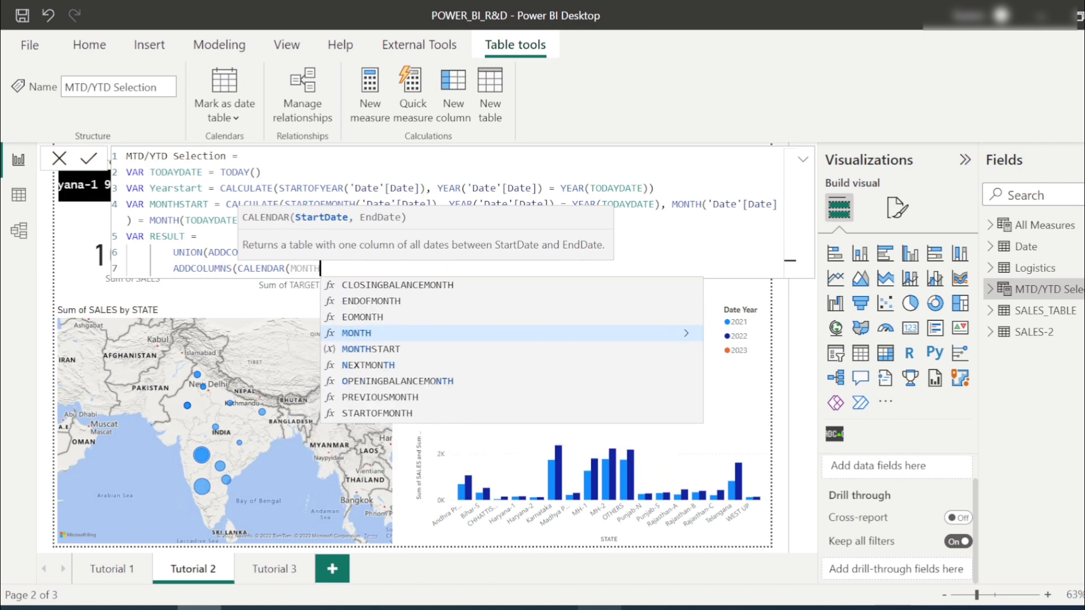
pyautogui.press('Down')
pyautogui.press('Tab')
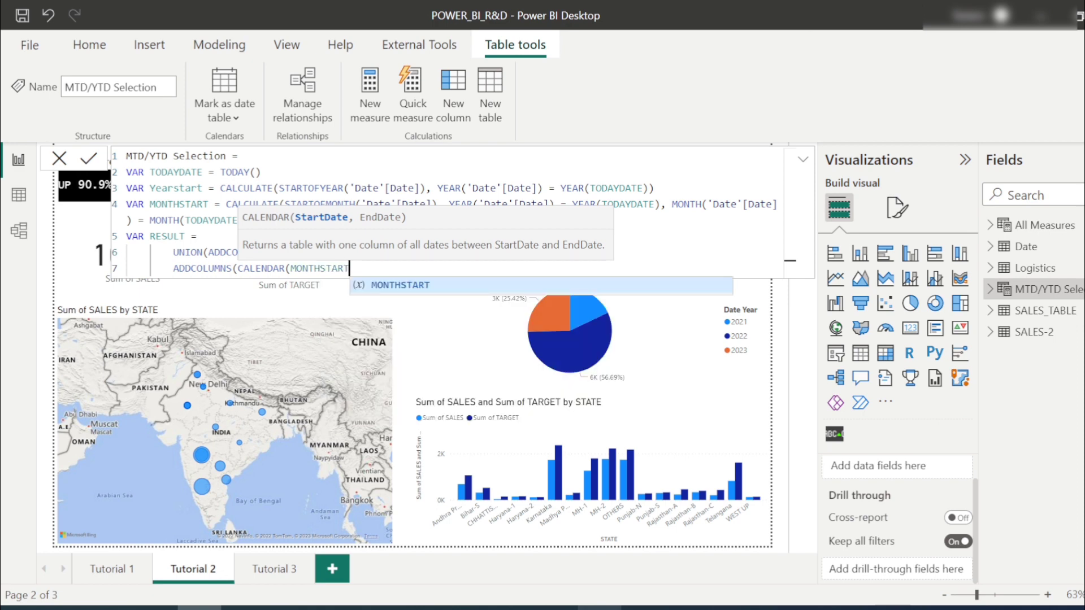
pyautogui.write(',')
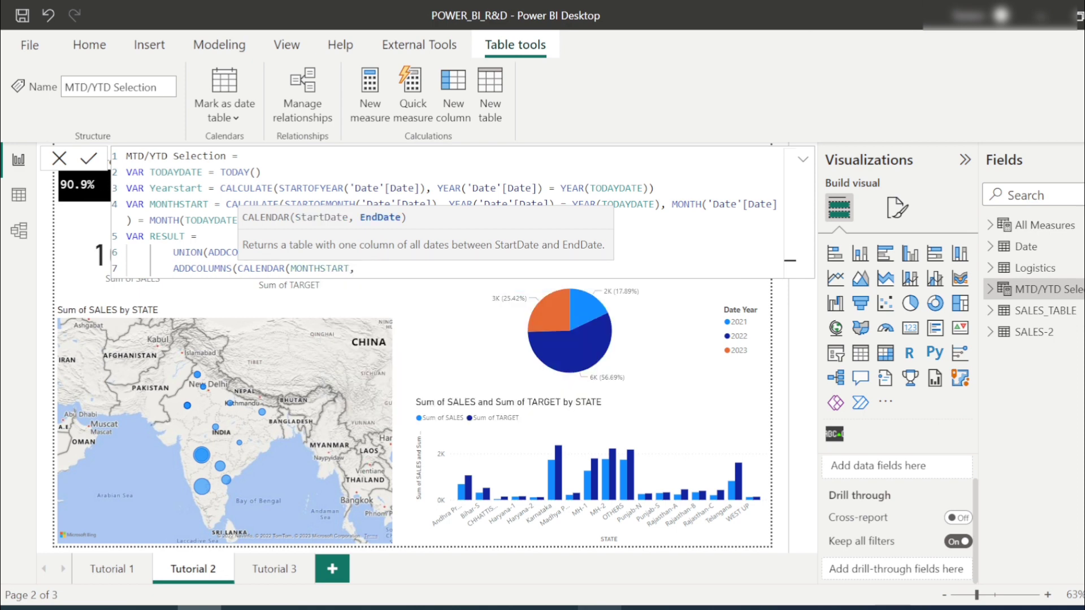
pyautogui.write('TODAYDATE')
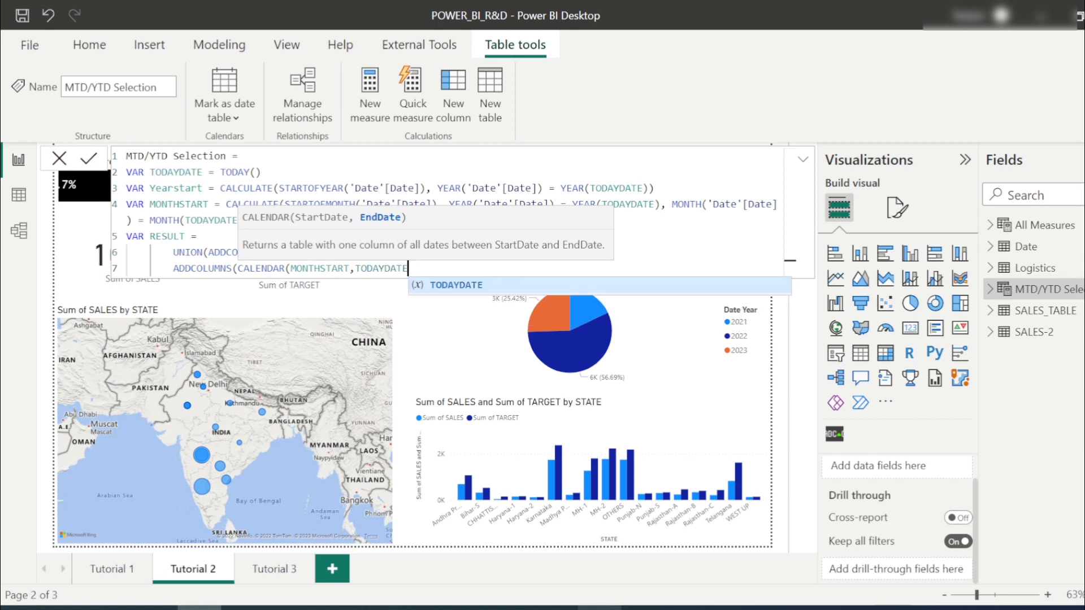
pyautogui.write(')')
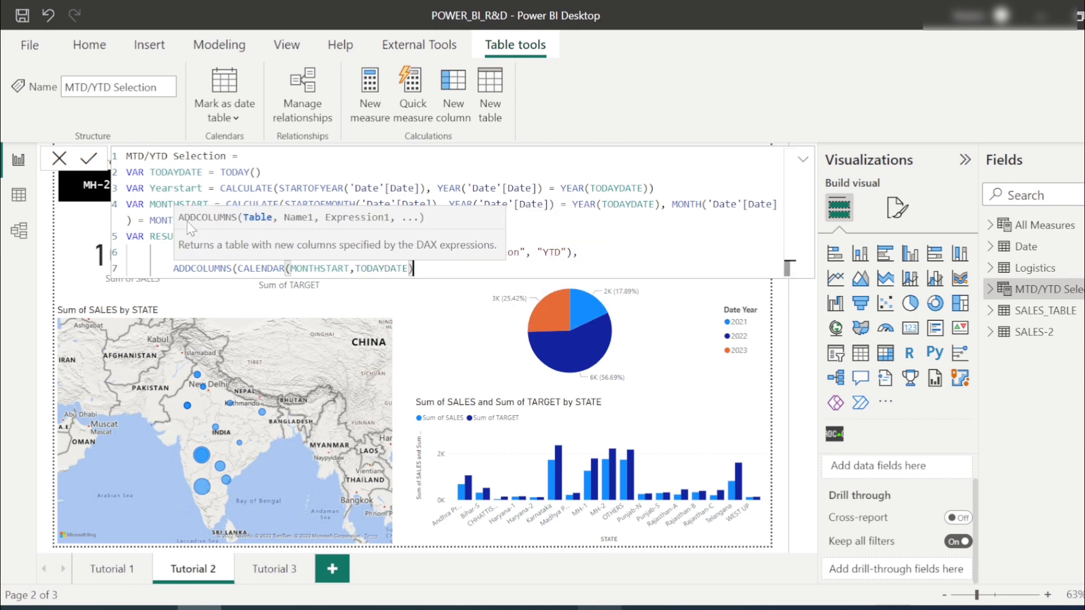
pyautogui.write(', "')
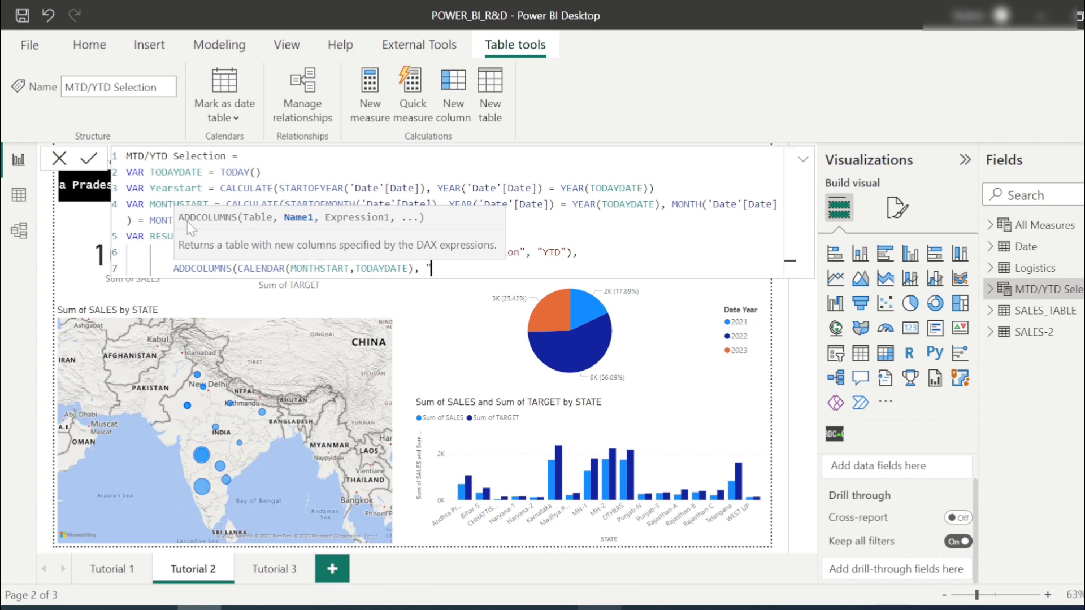
pyautogui.write('Selection')
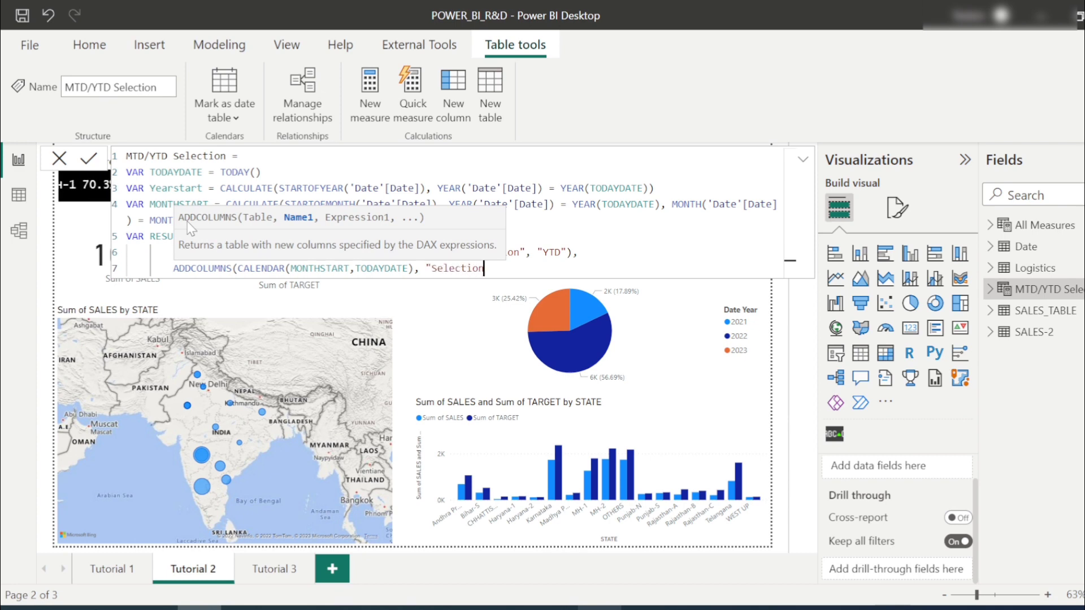
pyautogui.write('", "')
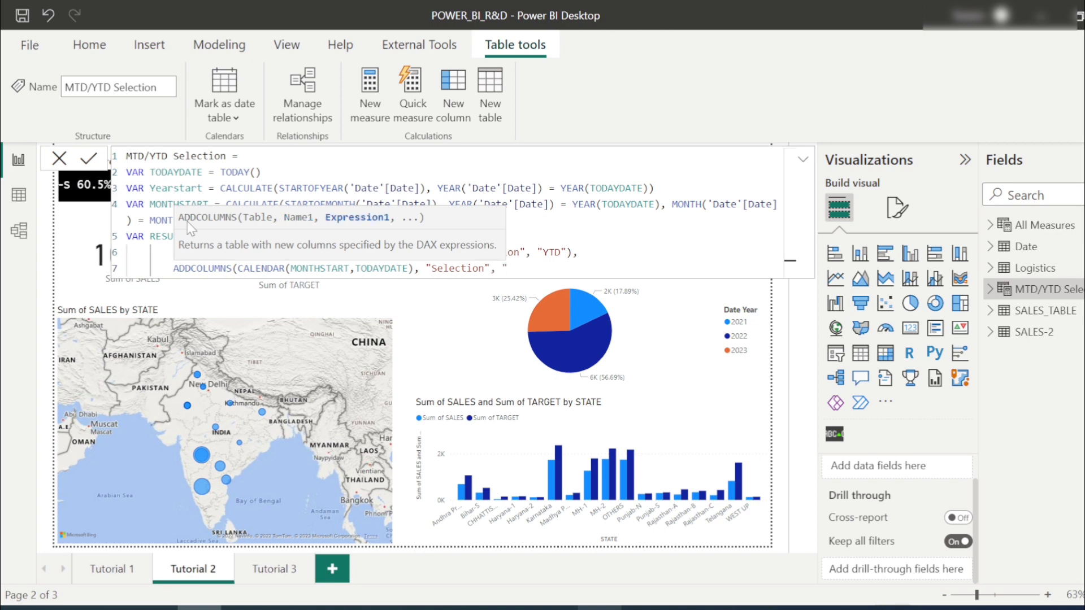
pyautogui.write('MTD"))')
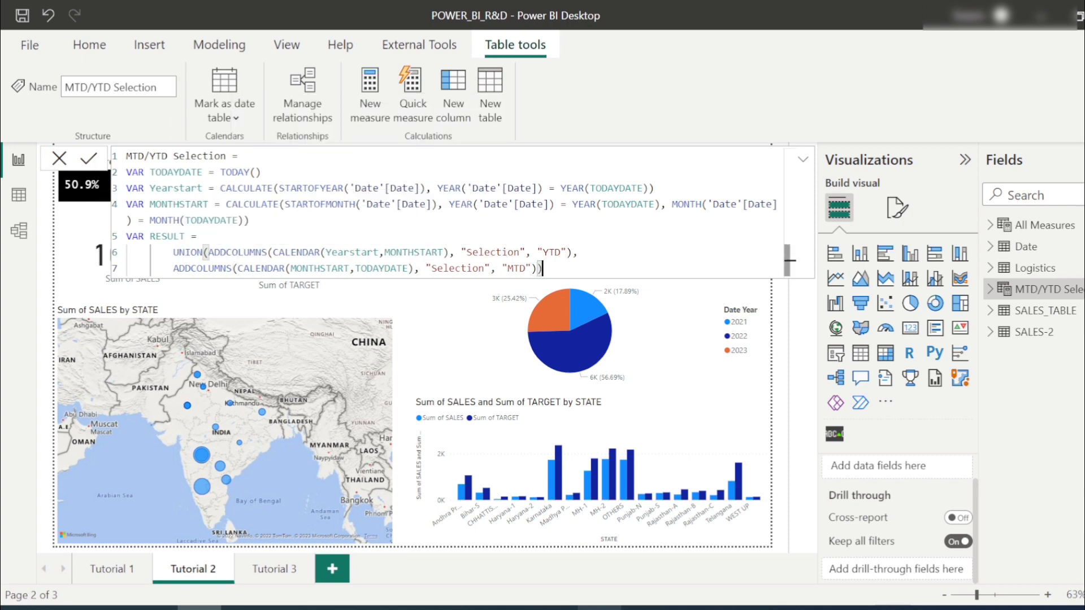
pyautogui.hotkey('shift', 'Return')
pyautogui.write('RETURN')
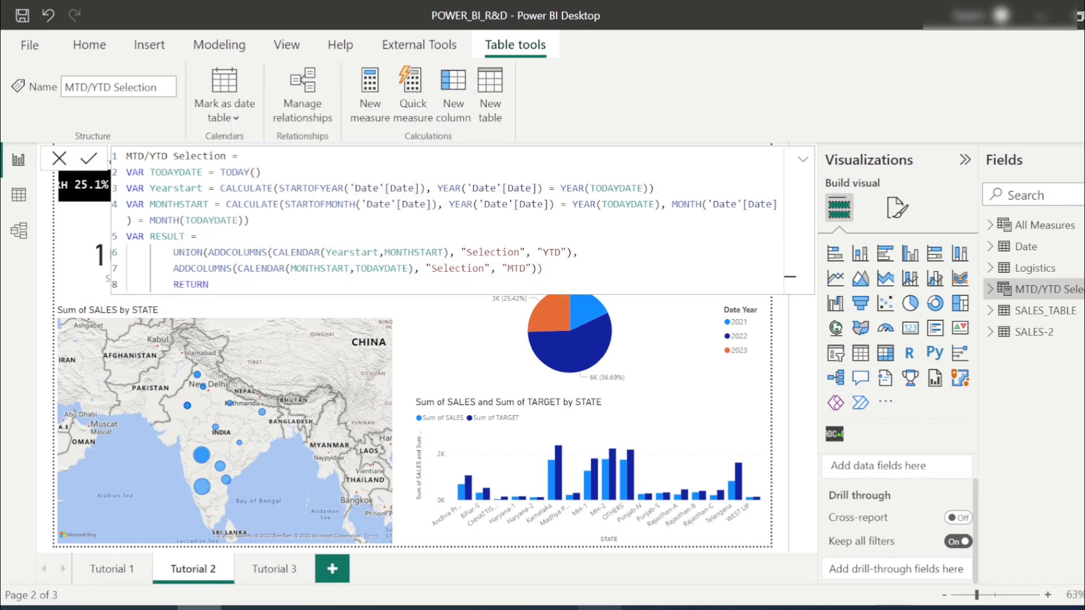
# Step: Return RESULT and commit the MTD/YTD Selection table formula
pyautogui.hotkey('shift', 'Return')
pyautogui.write('RESULT')
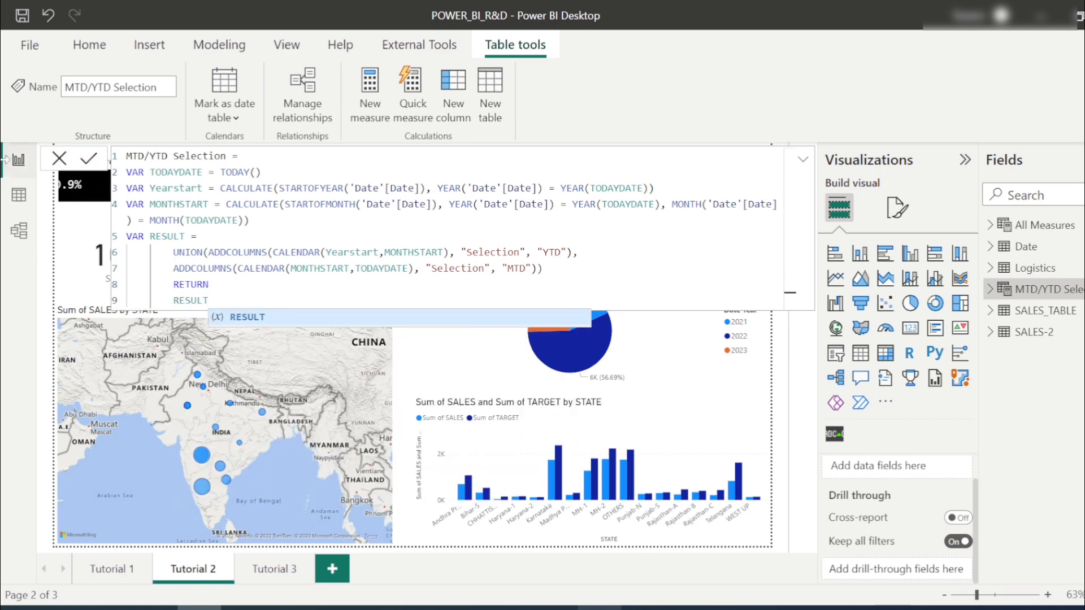
pyautogui.press('Escape')
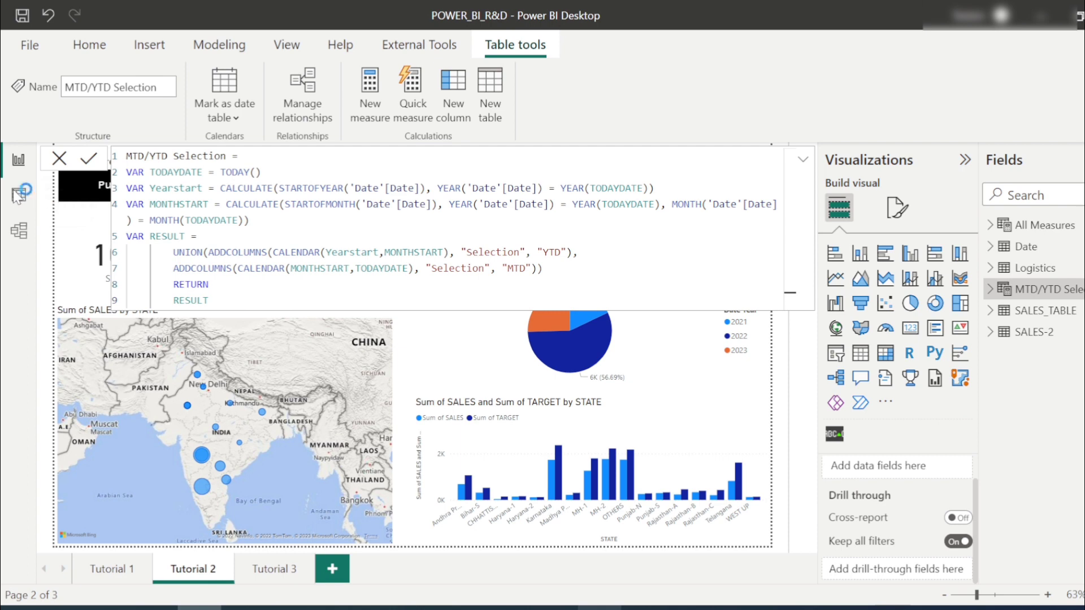
pyautogui.click(19, 195)
# Step: Review the MTD/YTD Selection table's Date values and Selection column filter list in Data view
pyautogui.click(19, 196)
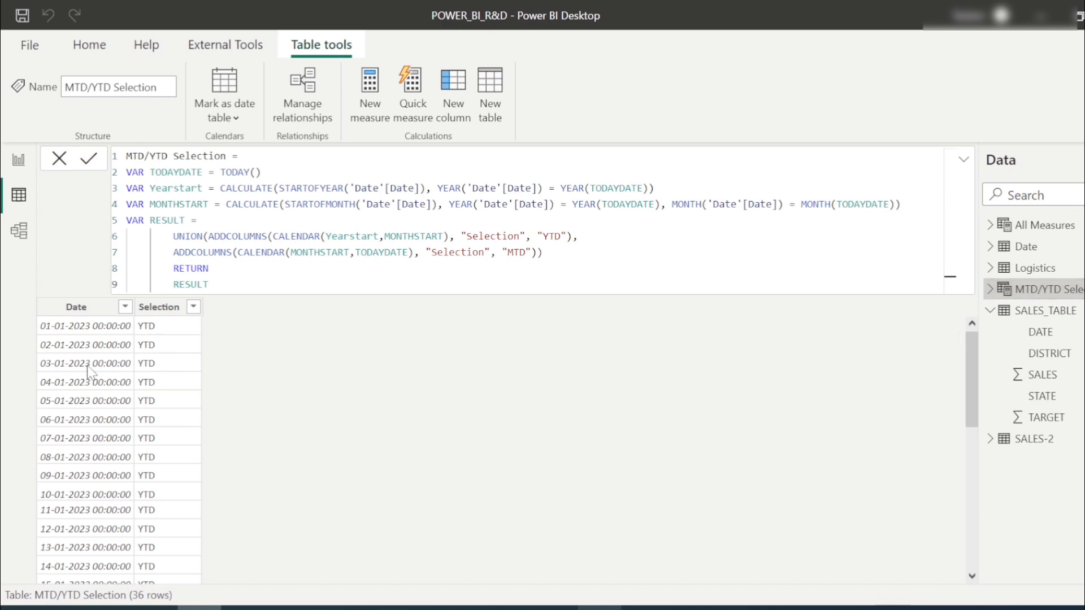
pyautogui.click(181, 311)
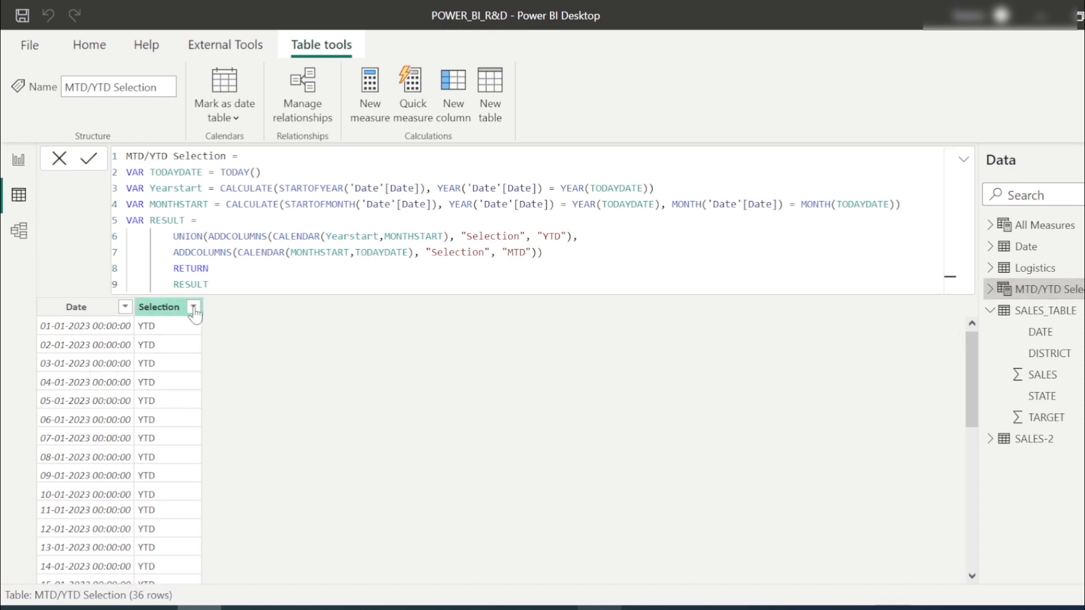
pyautogui.click(77, 307)
pyautogui.click(159, 307)
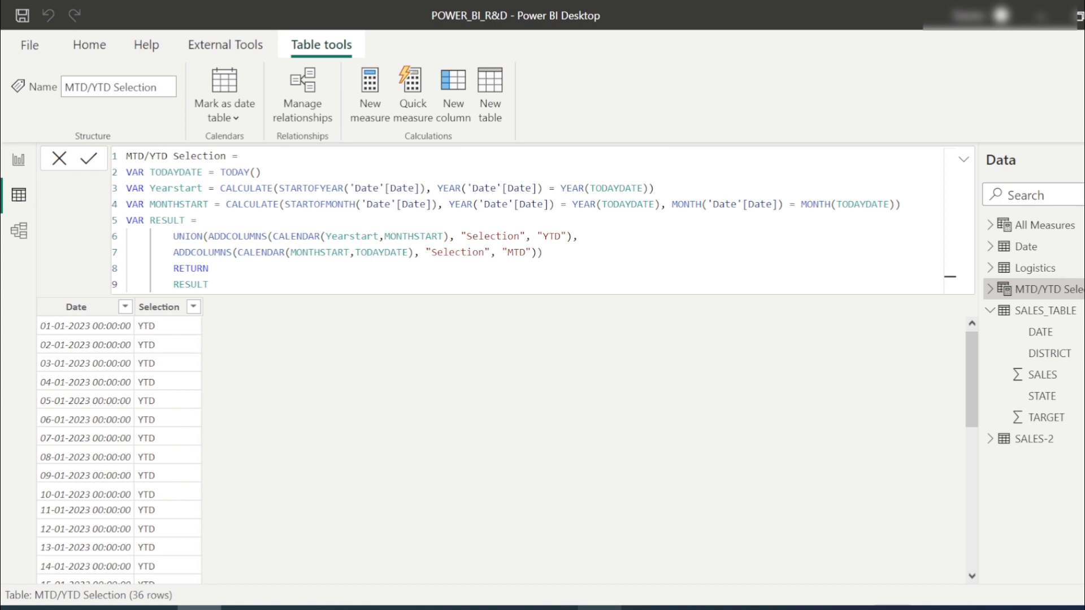
pyautogui.click(125, 308)
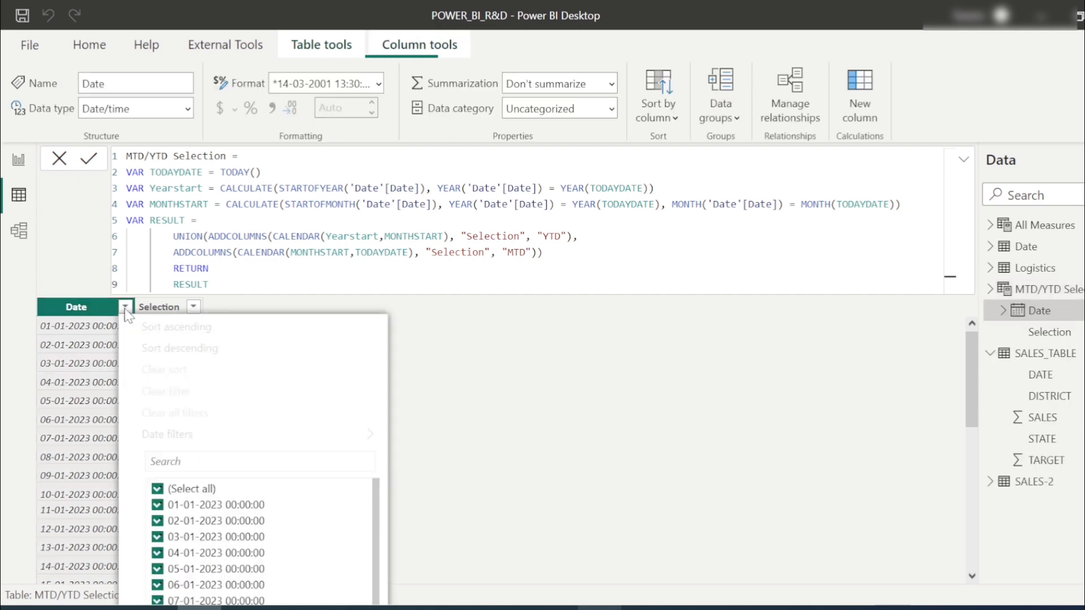
pyautogui.scroll(-3, 199, 435)
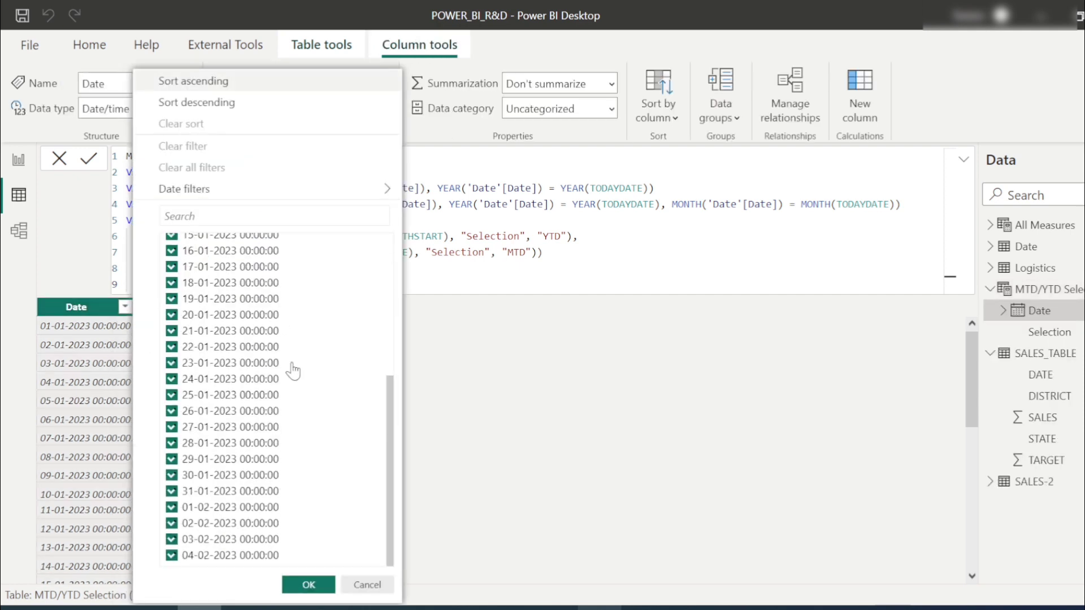
pyautogui.scroll(5, 286, 486)
pyautogui.click(311, 585)
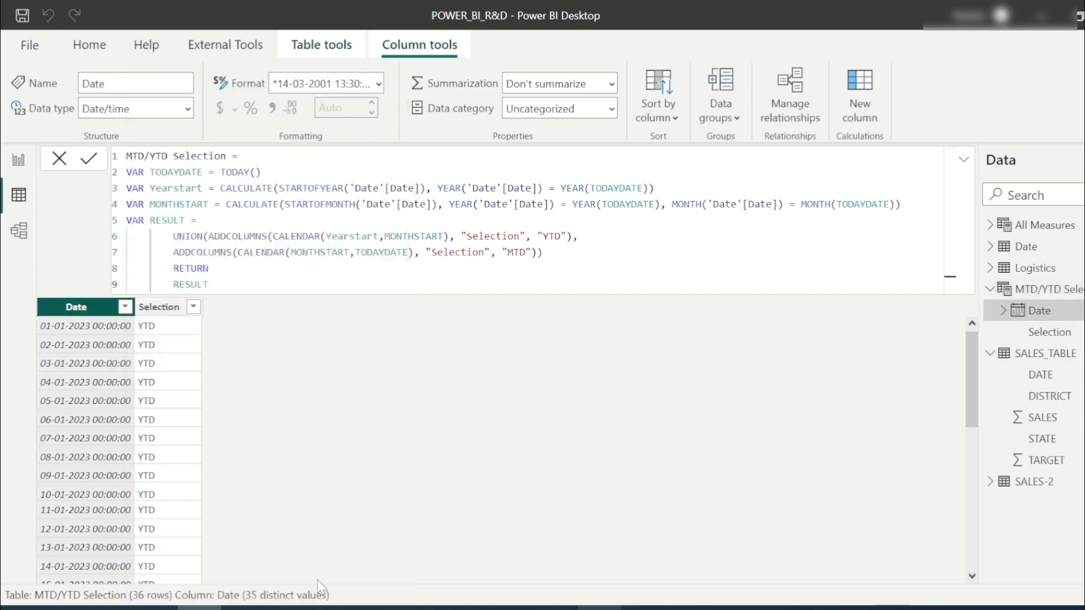
pyautogui.click(193, 307)
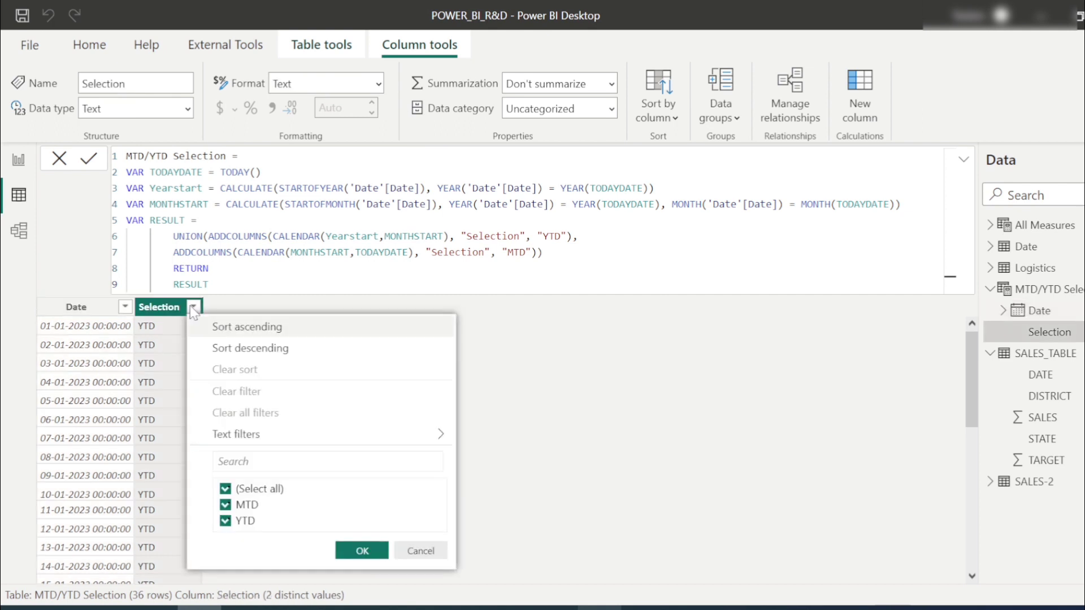
# Step: Filter the Selection column to show only MTD rows
pyautogui.click(225, 489)
pyautogui.click(225, 506)
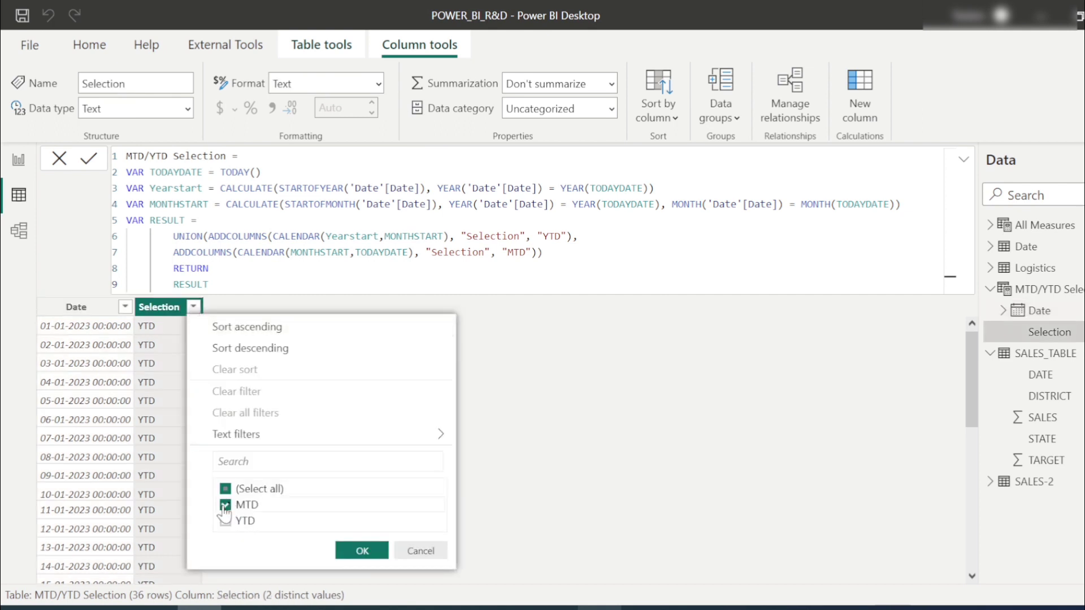
pyautogui.click(361, 551)
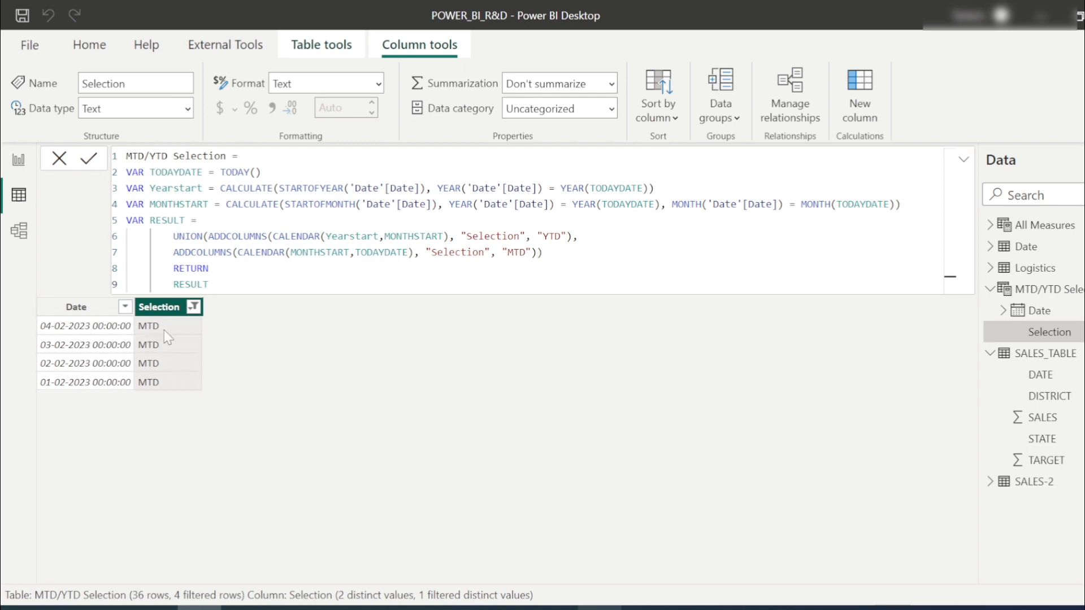
# Step: Pick MTD on the report slicer, then view the model relationships and return to the table
pyautogui.click(19, 160)
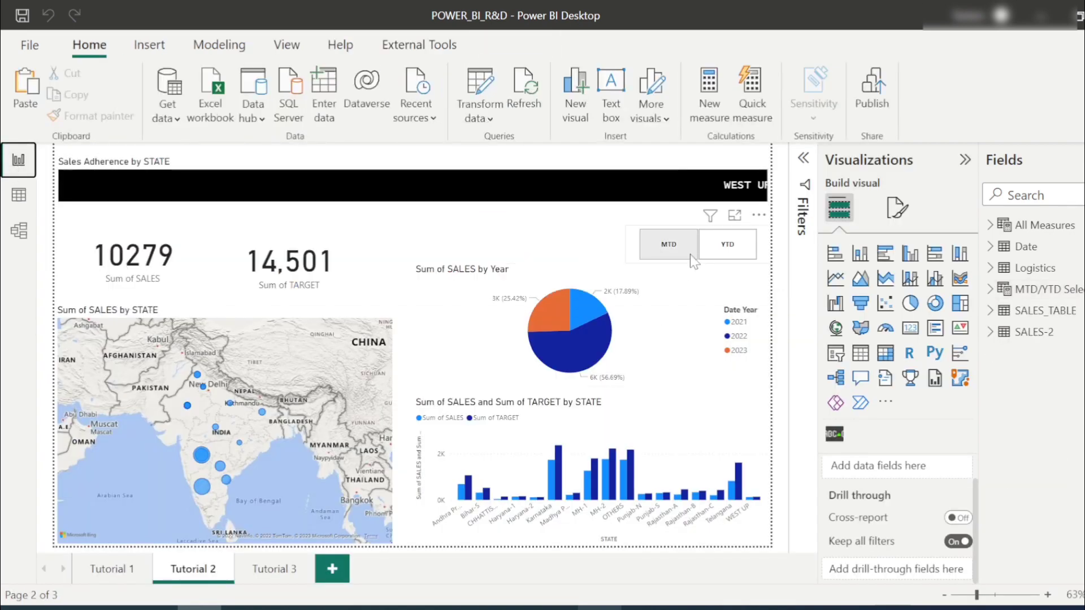
pyautogui.click(669, 244)
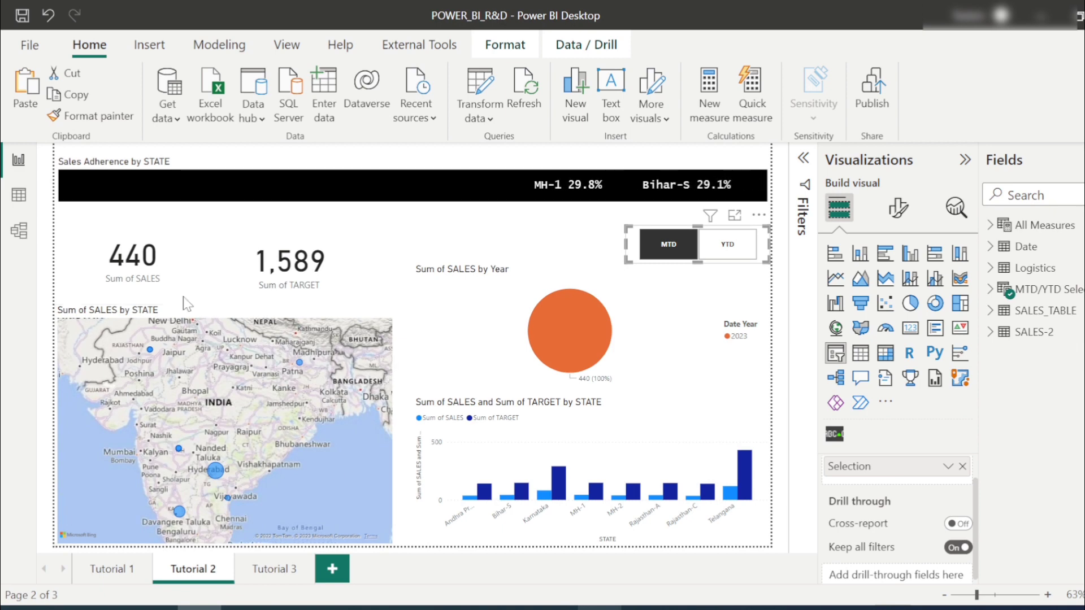
pyautogui.click(18, 230)
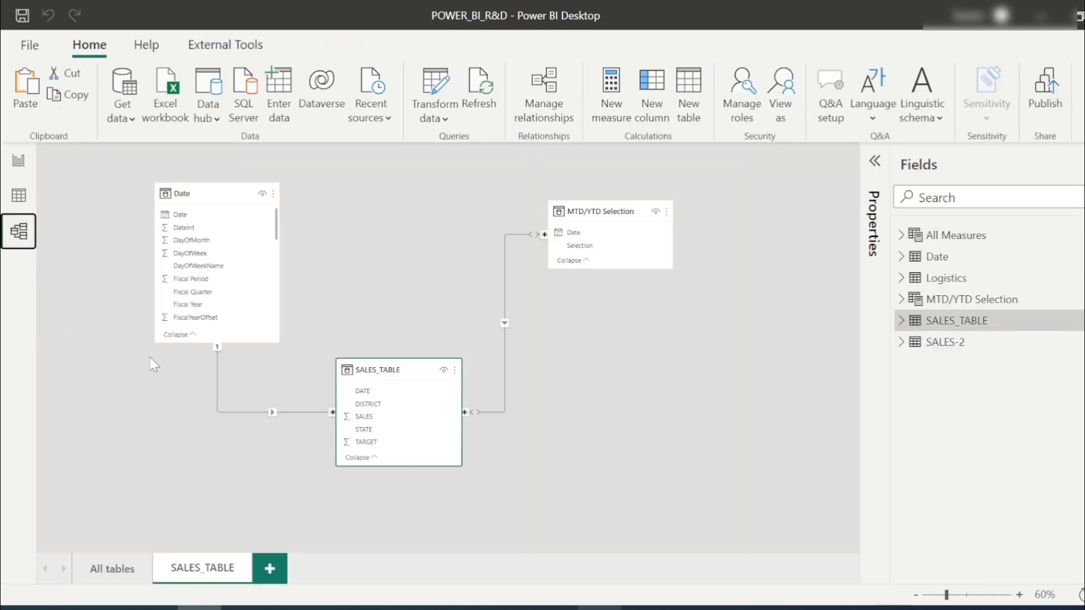
pyautogui.click(8, 198)
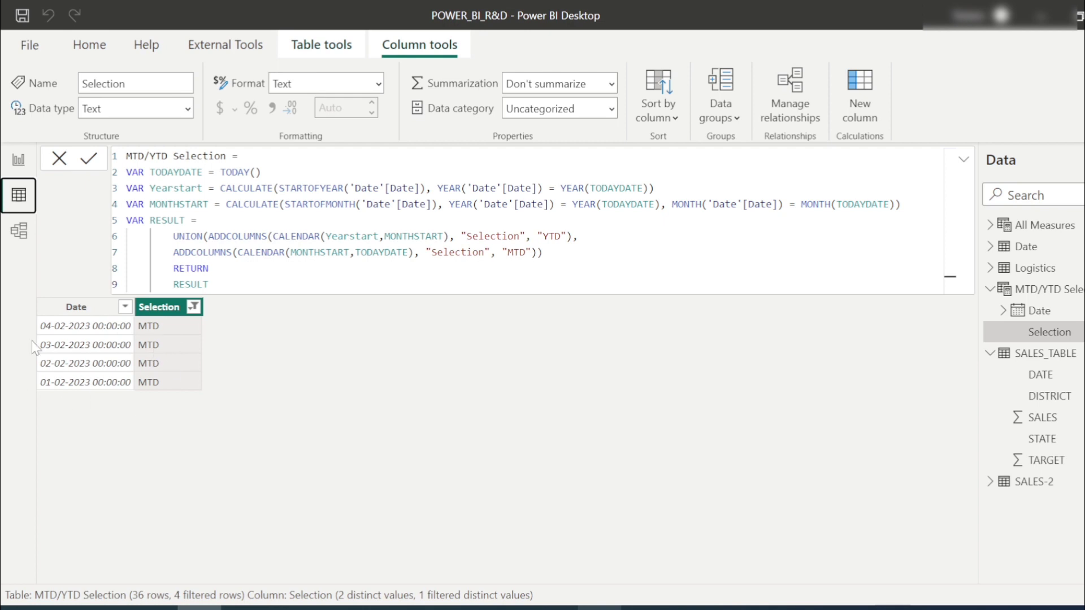
# Step: Filter the Selection column to show only YTD rows
pyautogui.click(194, 307)
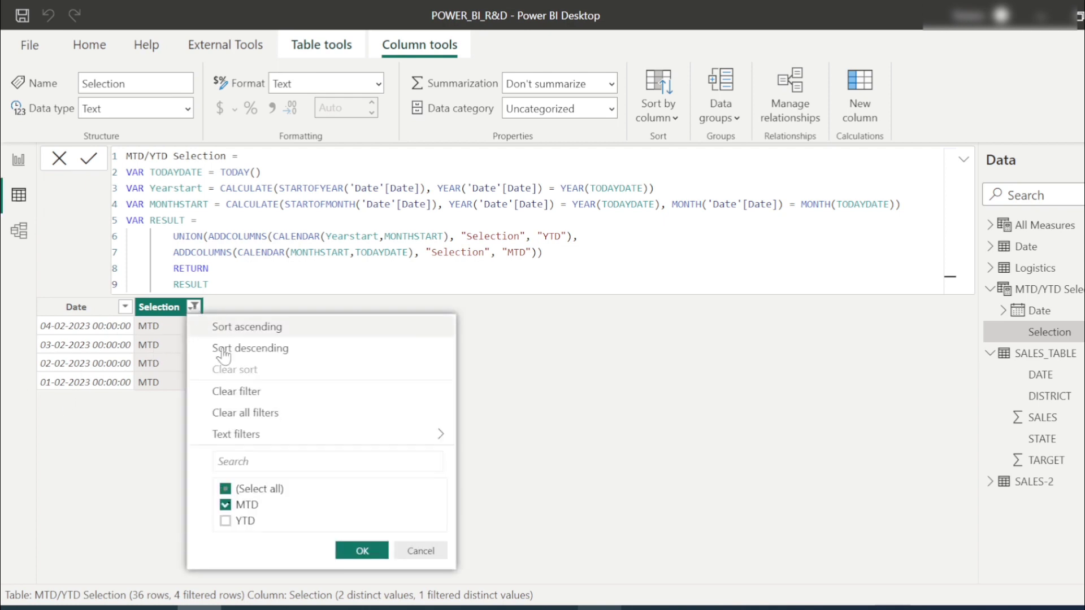
pyautogui.click(226, 520)
pyautogui.click(226, 505)
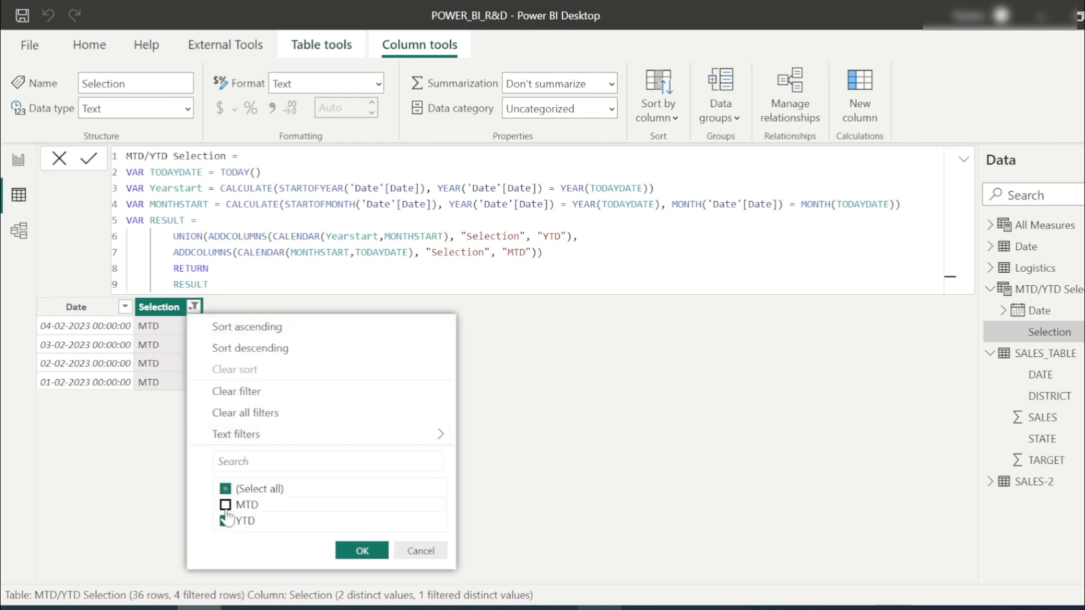
pyautogui.click(362, 551)
# Step: Review the dates listed in the Date column's filter, then close it unchanged
pyautogui.click(125, 306)
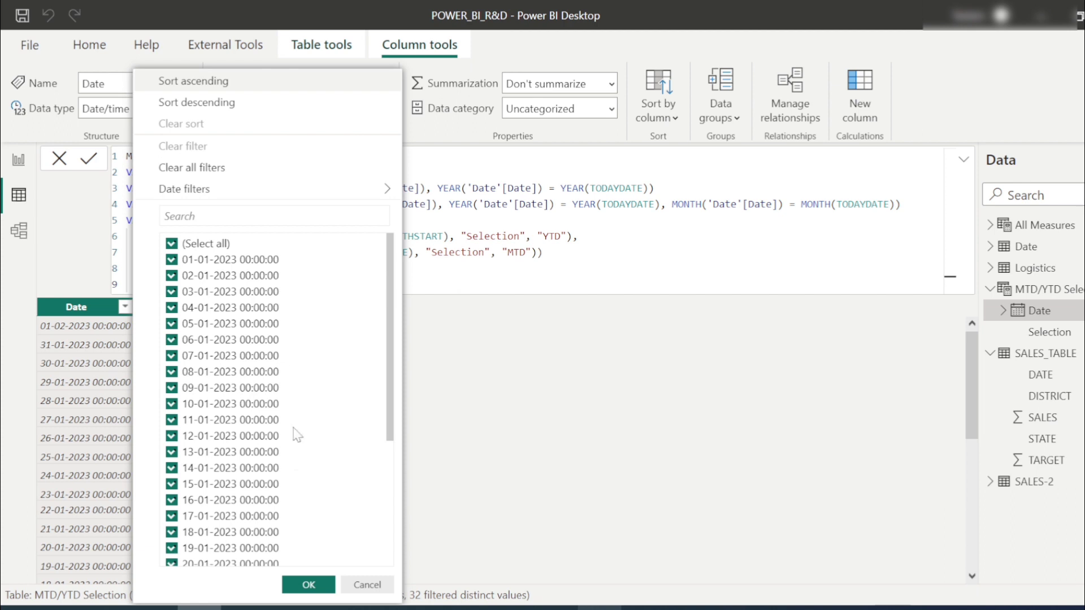
pyautogui.scroll(-4, 292, 460)
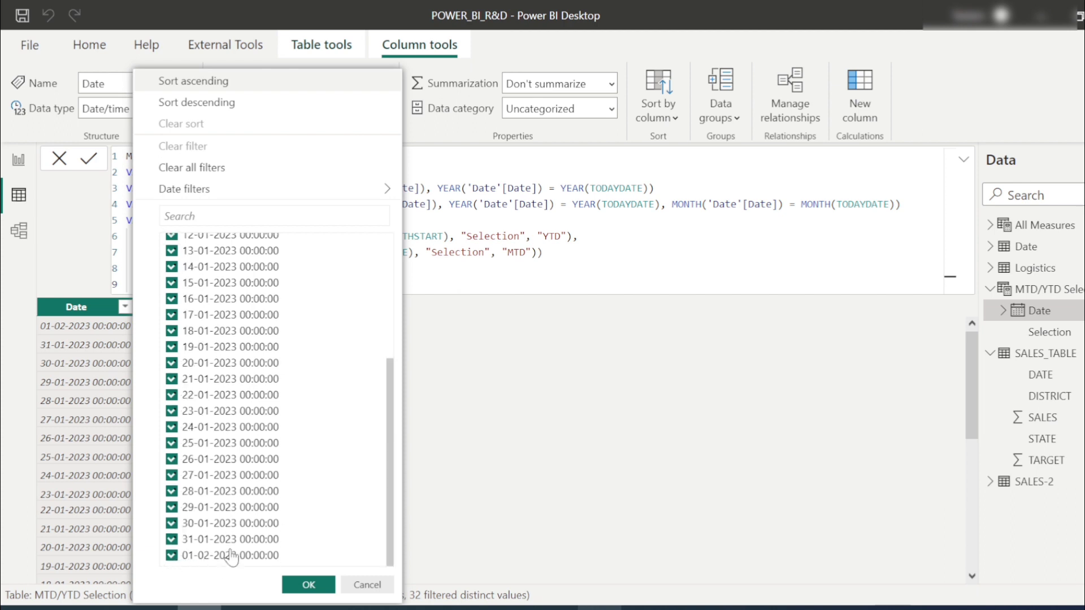
pyautogui.scroll(5, 293, 479)
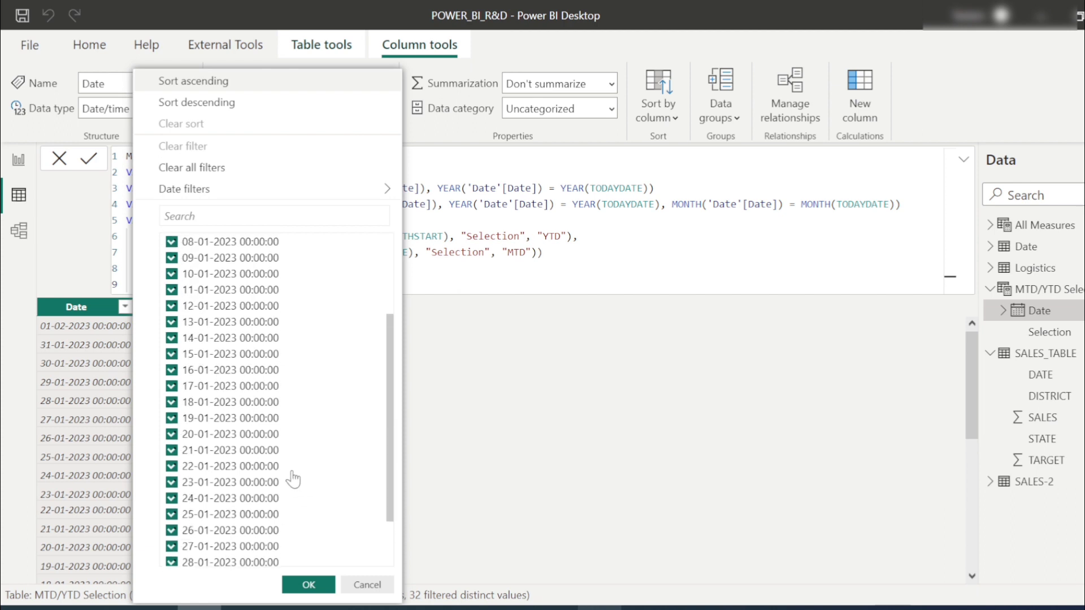
pyautogui.scroll(-1, 292, 479)
pyautogui.scroll(-4, 293, 479)
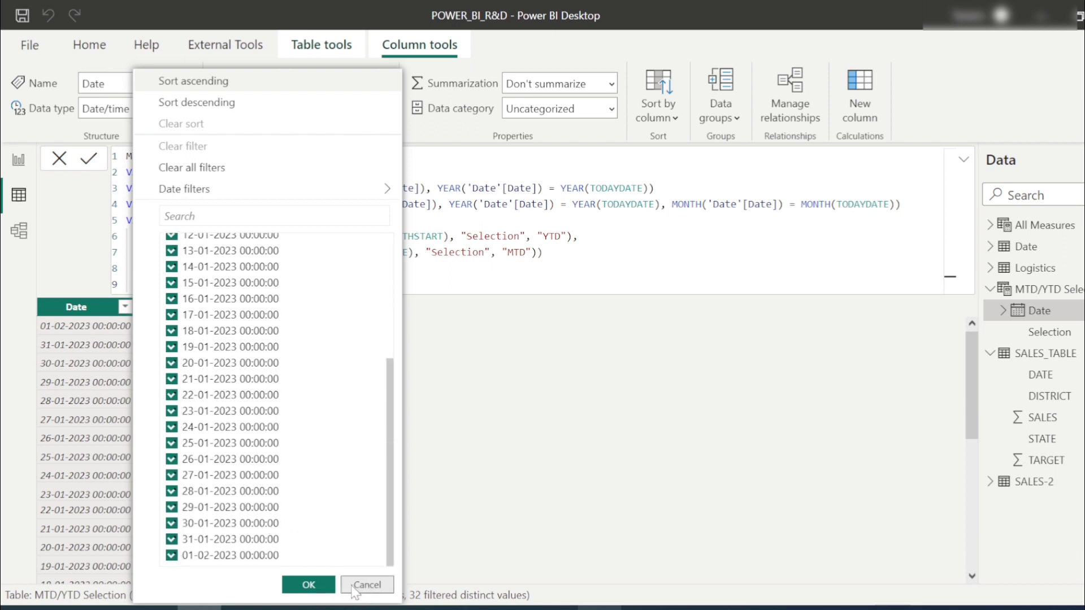
pyautogui.click(315, 586)
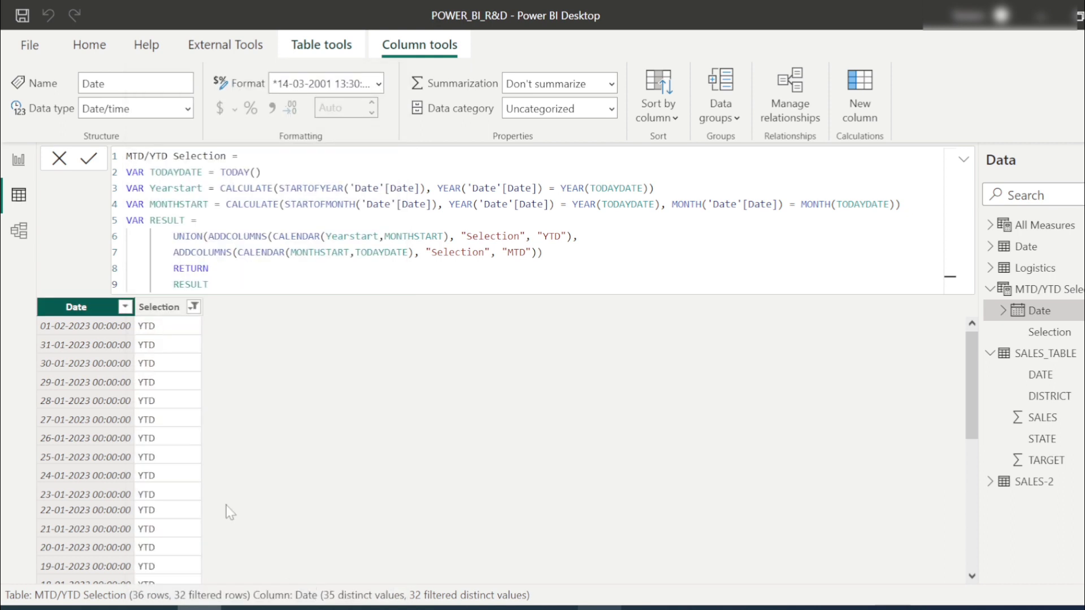
pyautogui.scroll(-5, 52, 455)
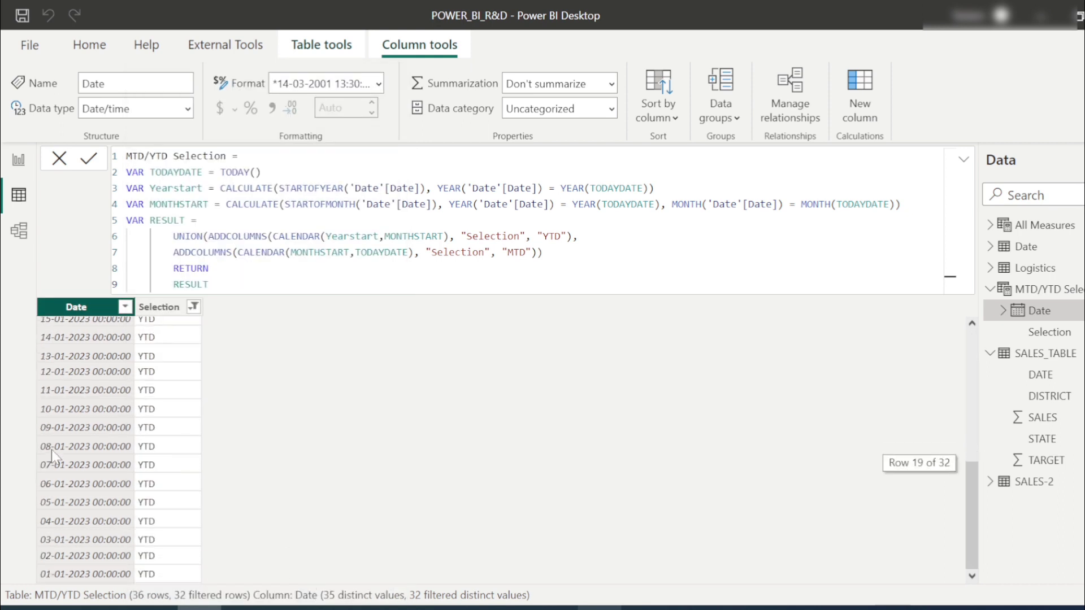
# Step: Confirm the YTD-only Selection filter and sort the Date column ascending
pyautogui.click(194, 307)
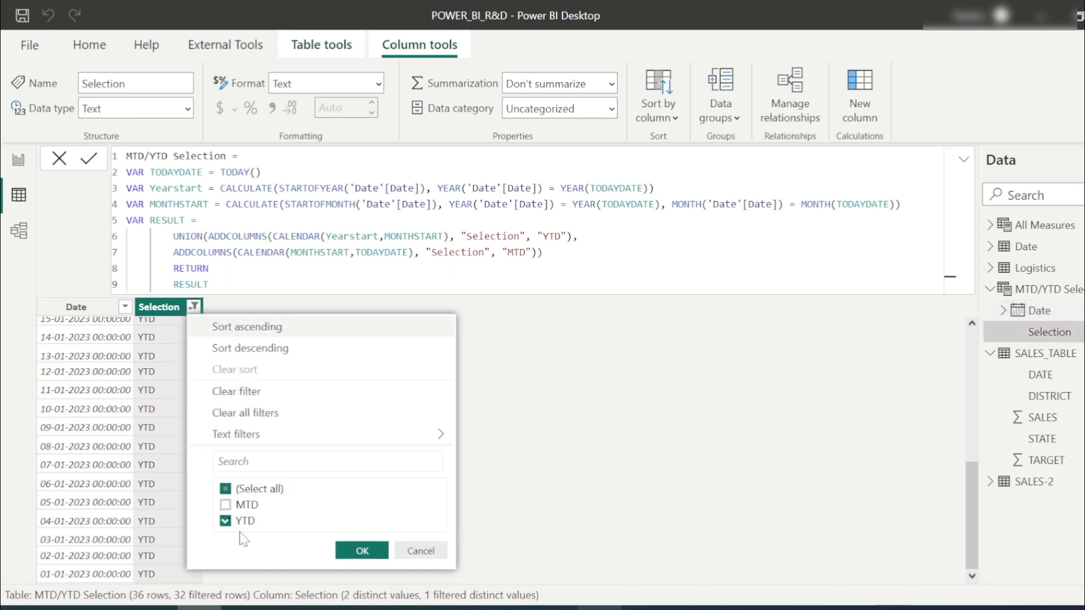
pyautogui.click(362, 550)
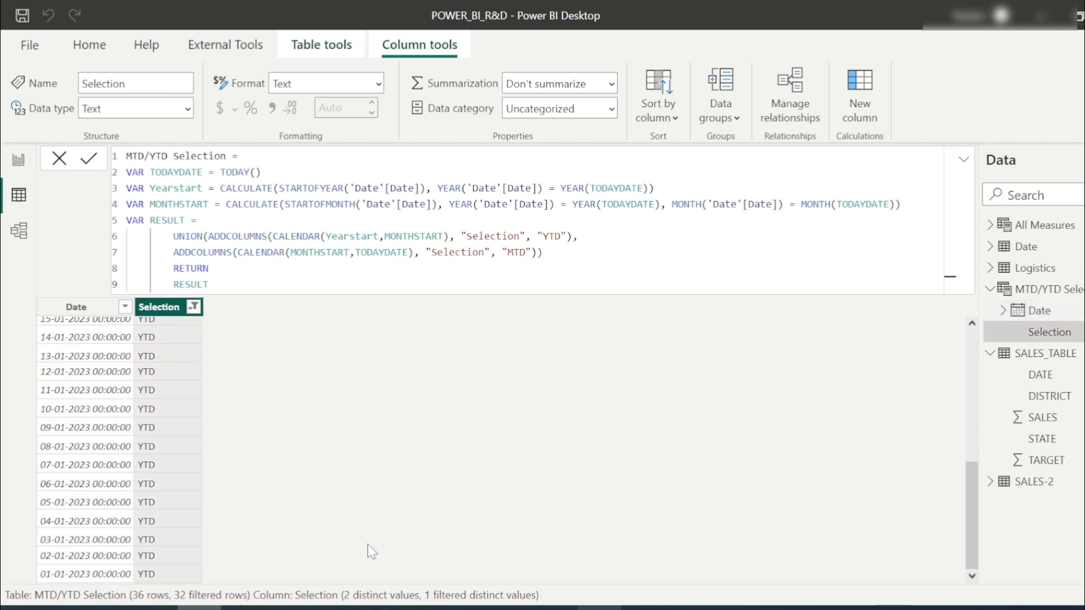
pyautogui.click(95, 310)
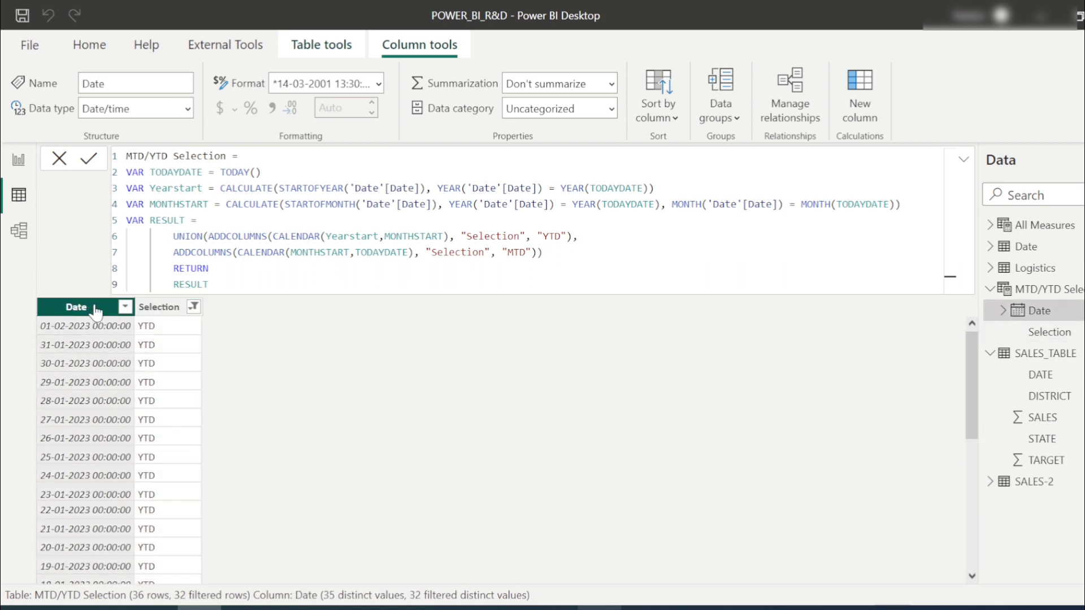
pyautogui.rightClick(96, 311)
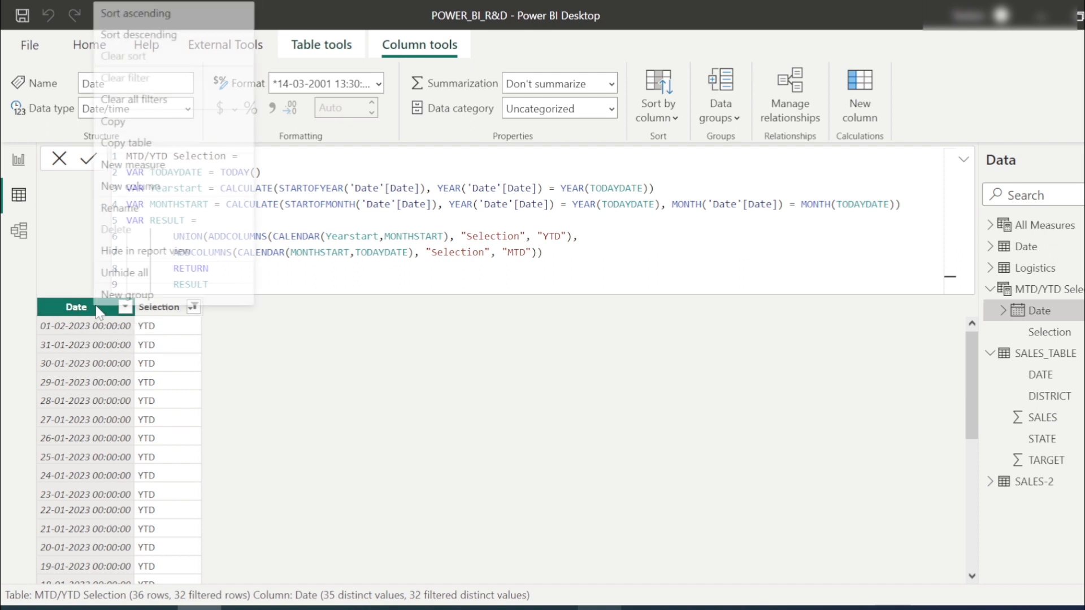
pyautogui.click(169, 13)
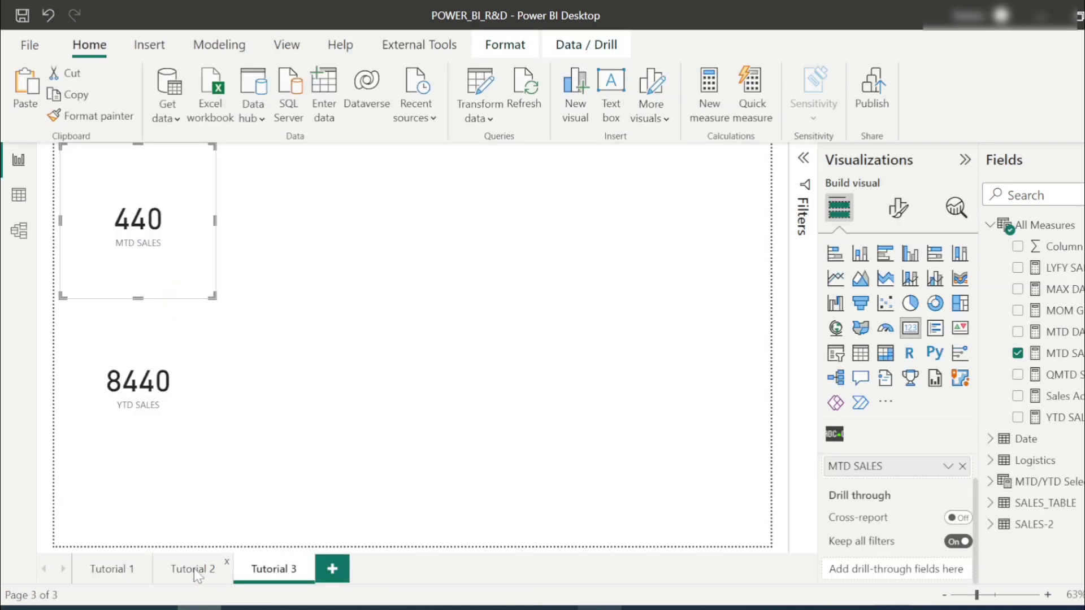
# Step: On the Tutorial 2 page, switch the slicer from MTD to YTD, showing 2398 sales
pyautogui.click(192, 569)
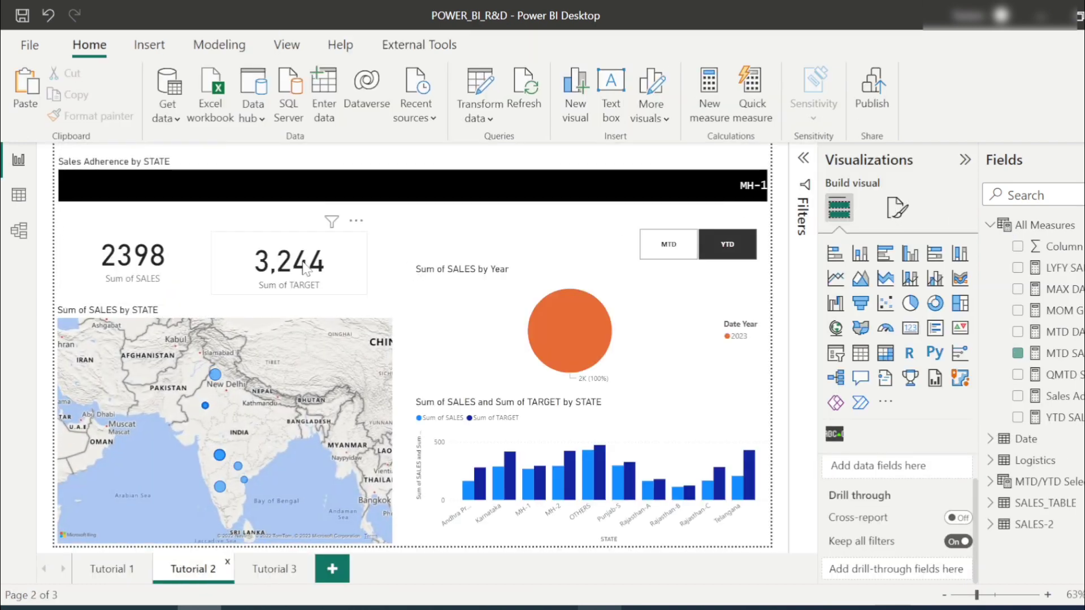
pyautogui.click(671, 249)
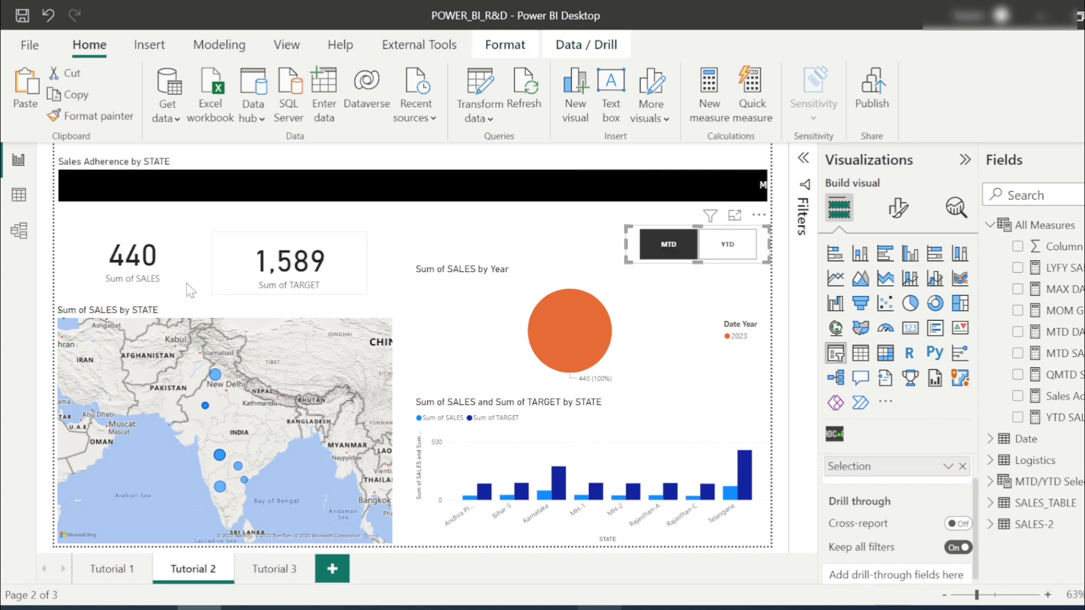
pyautogui.click(731, 252)
# Step: Show the MTD/YTD Selection table's rows in Data view
pyautogui.click(508, 240)
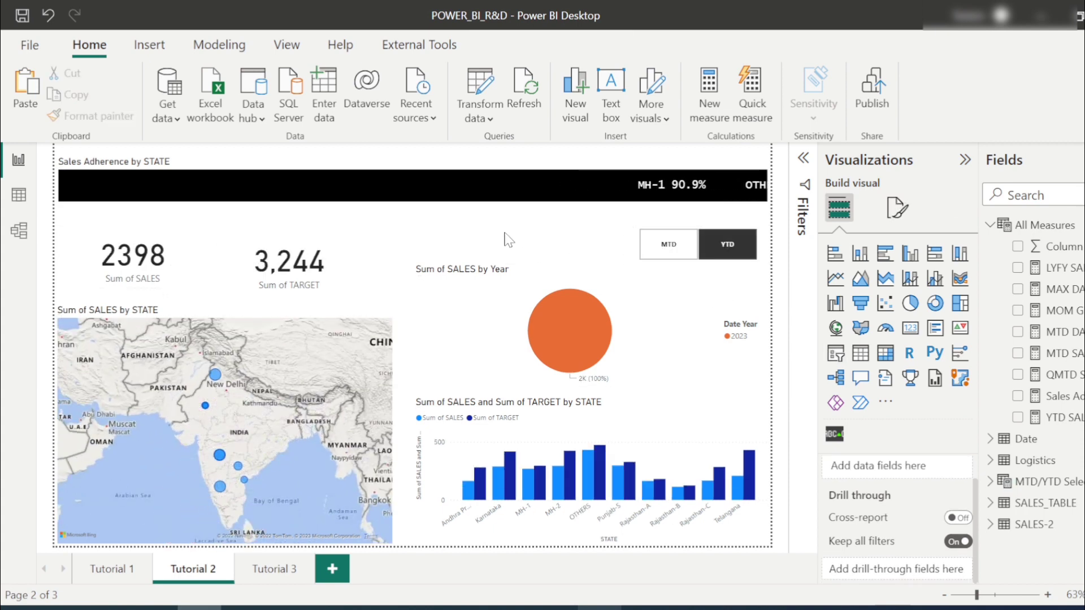
pyautogui.click(19, 195)
pyautogui.click(1051, 289)
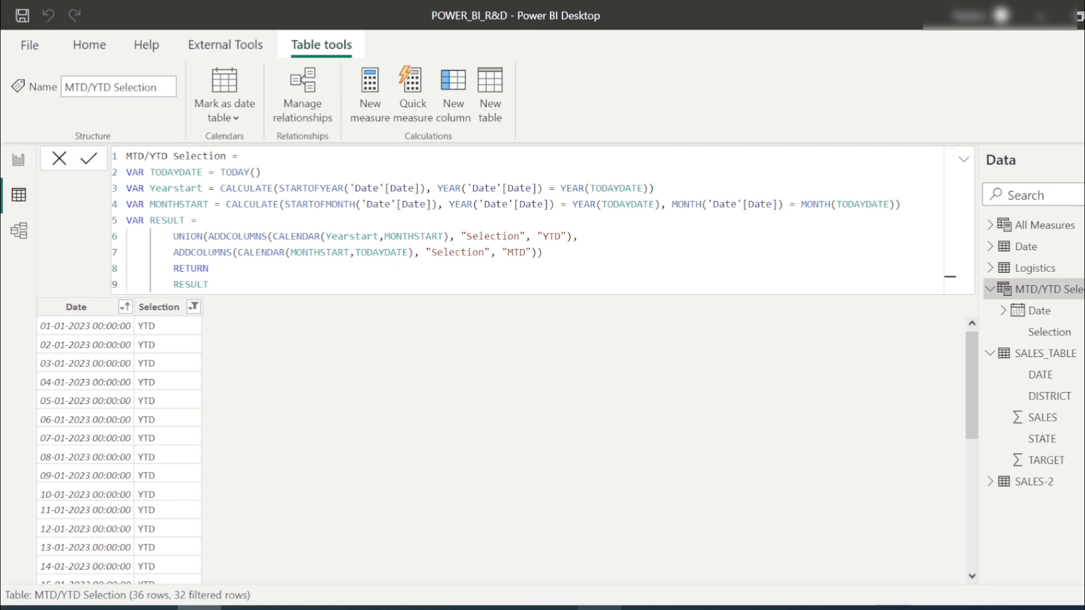
# Step: Replace MONTHSTART with TODAYDATE as the YTD CALENDAR end date in the table formula
pyautogui.click(1049, 332)
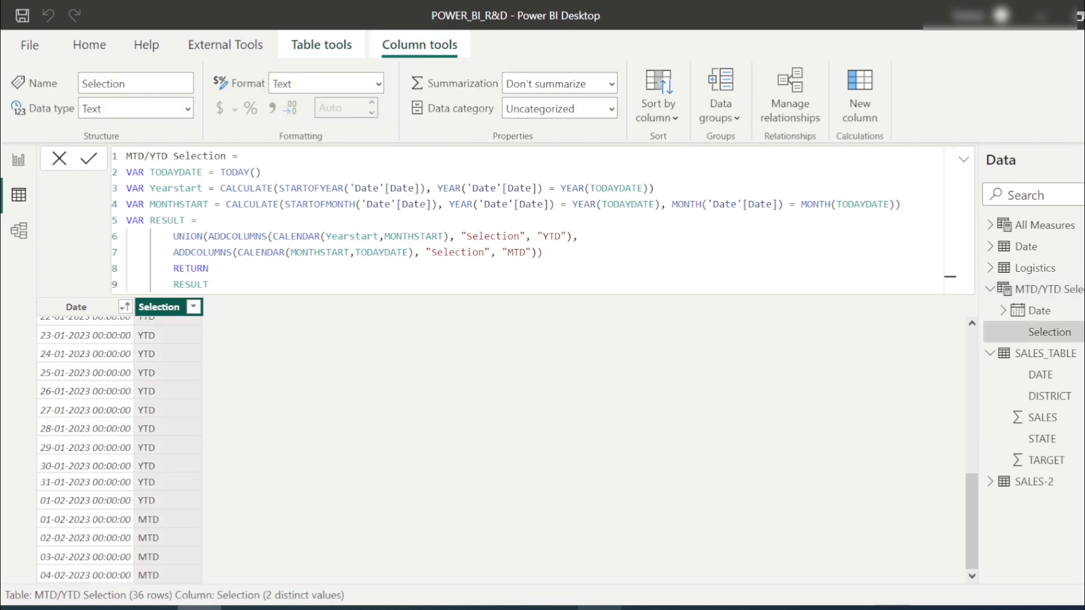
pyautogui.moveTo(444, 237); pyautogui.dragTo(390, 236)
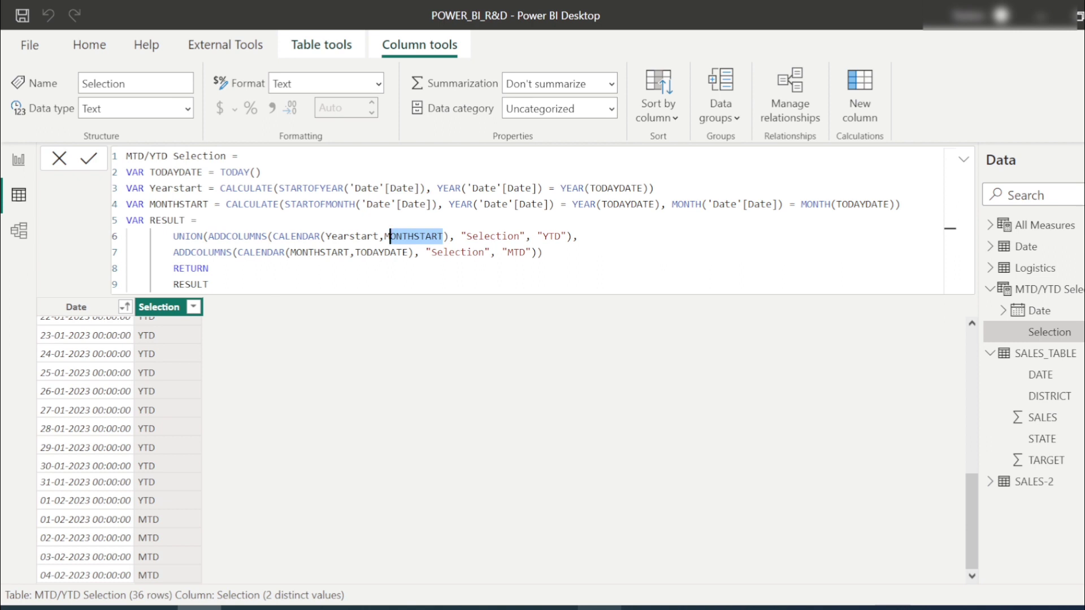
pyautogui.press('BackSpace')
pyautogui.press('BackSpace')
pyautogui.write('TO')
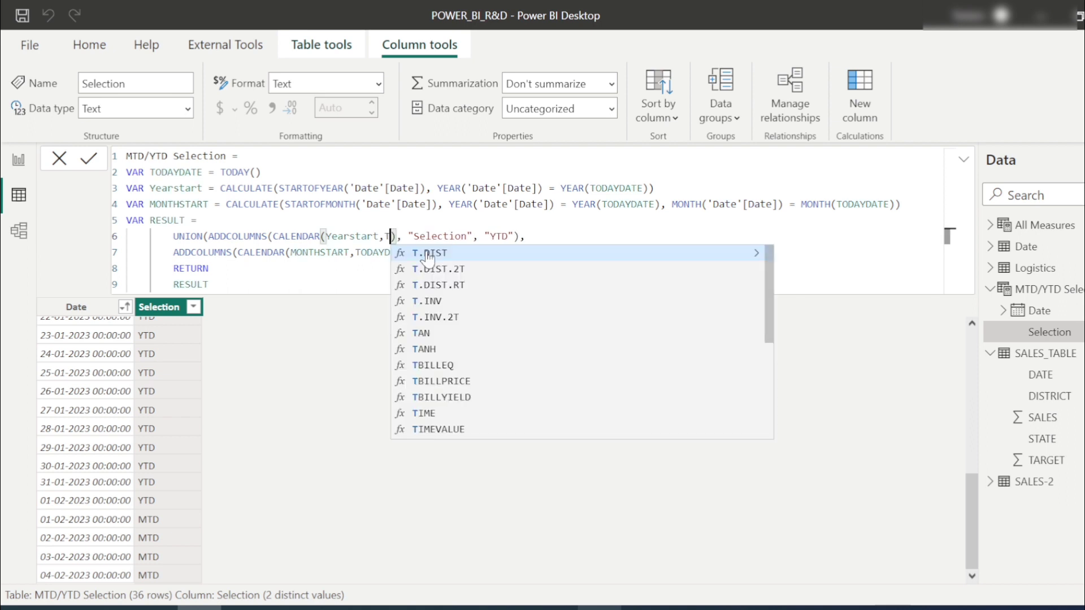
pyautogui.write('DAY')
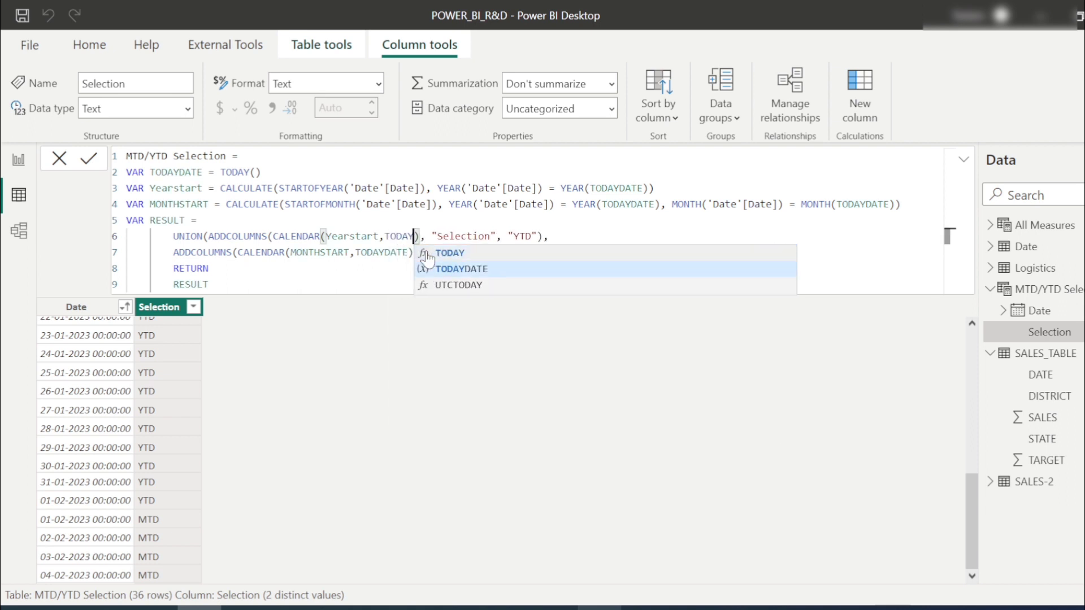
pyautogui.write('DATE')
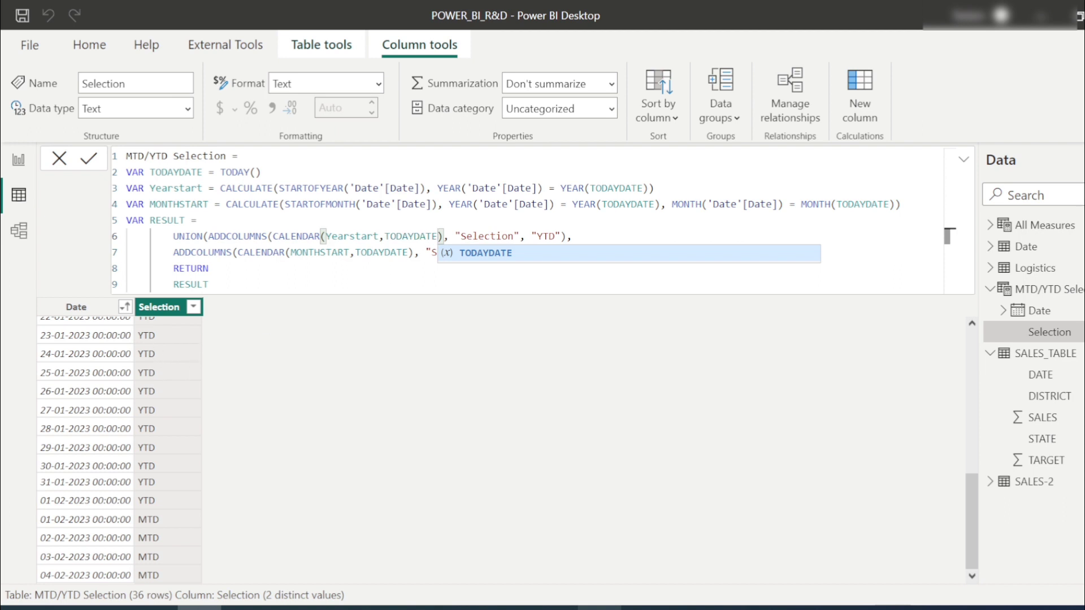
pyautogui.click(88, 158)
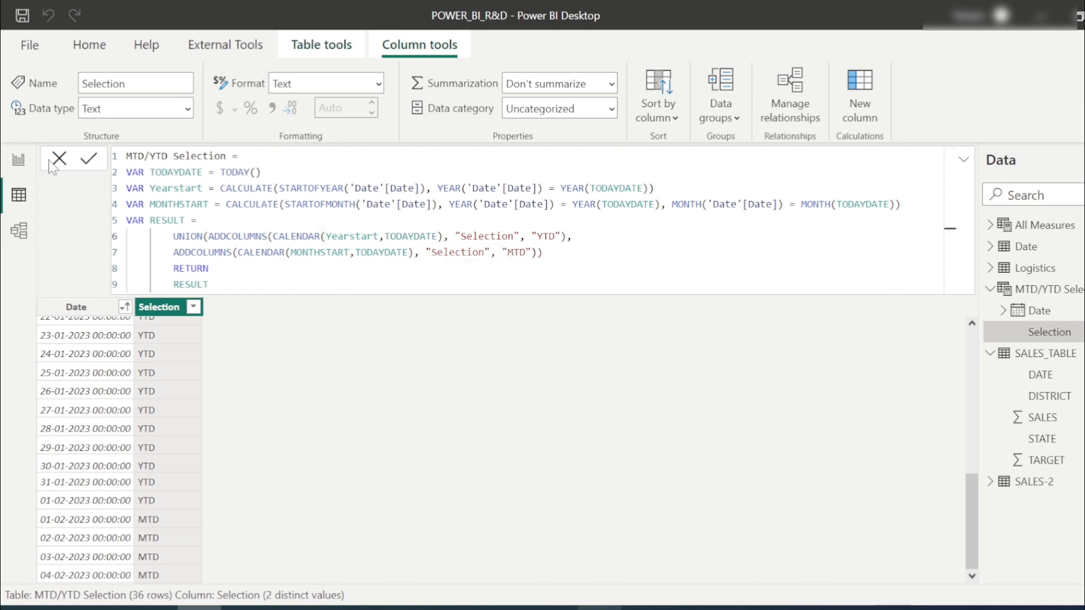
# Step: Filter the Selection column to YTD only to check the 35 YTD rows
pyautogui.click(194, 308)
pyautogui.click(225, 506)
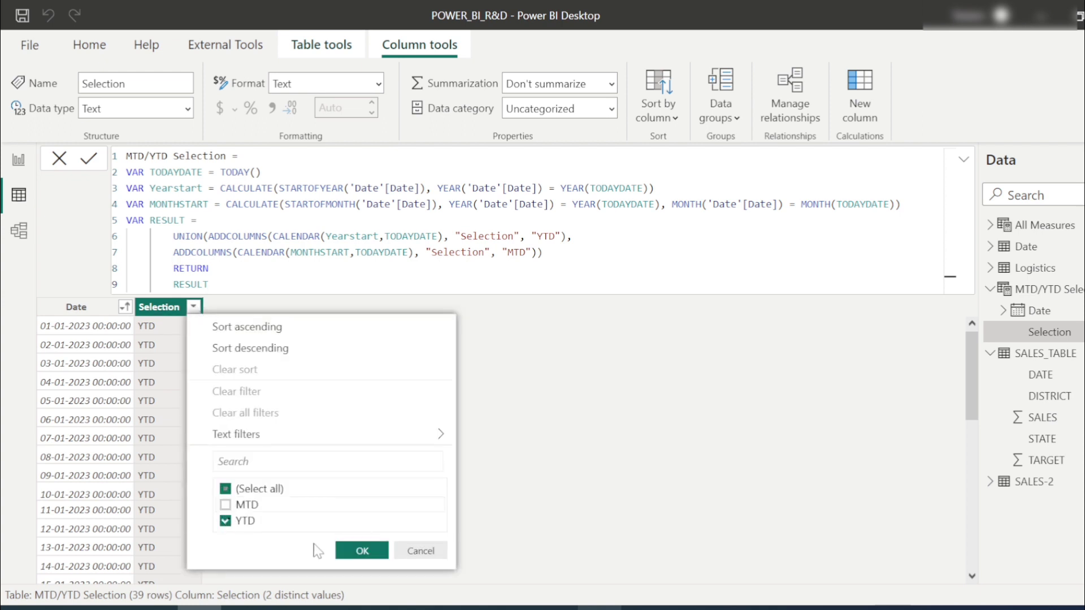
pyautogui.click(355, 554)
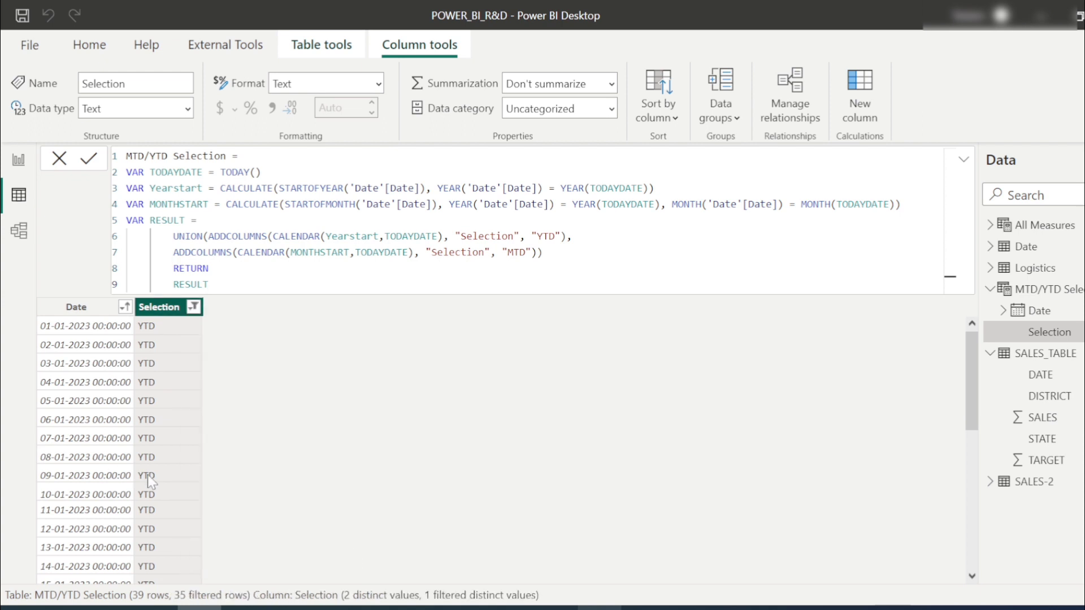
pyautogui.scroll(-7, 148, 475)
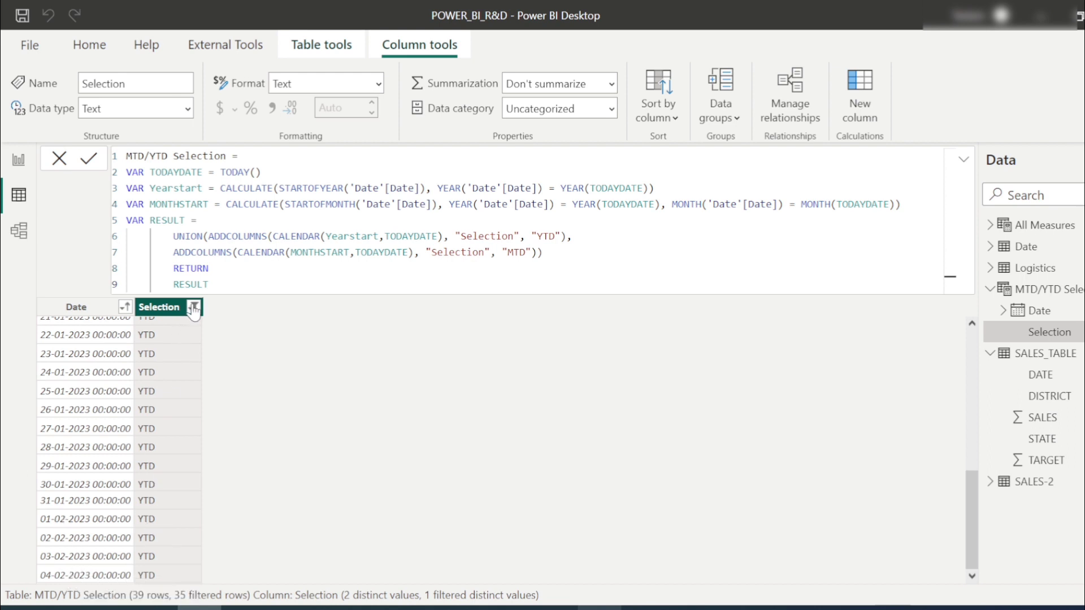
pyautogui.scroll(7, 127, 417)
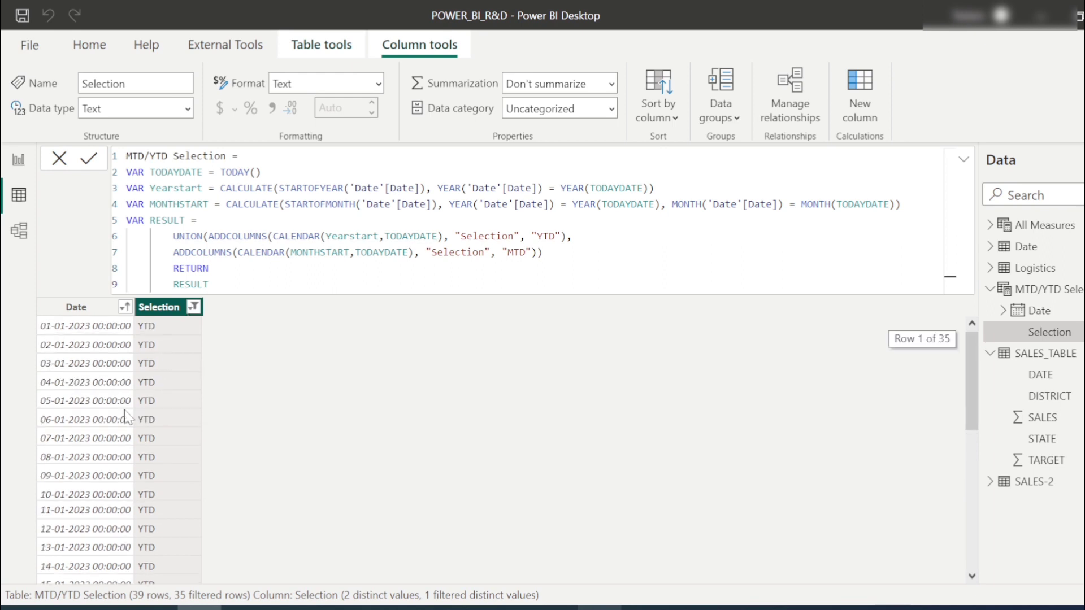
# Step: Filter to the 4 MTD rows, then clear the Selection column filter
pyautogui.click(195, 308)
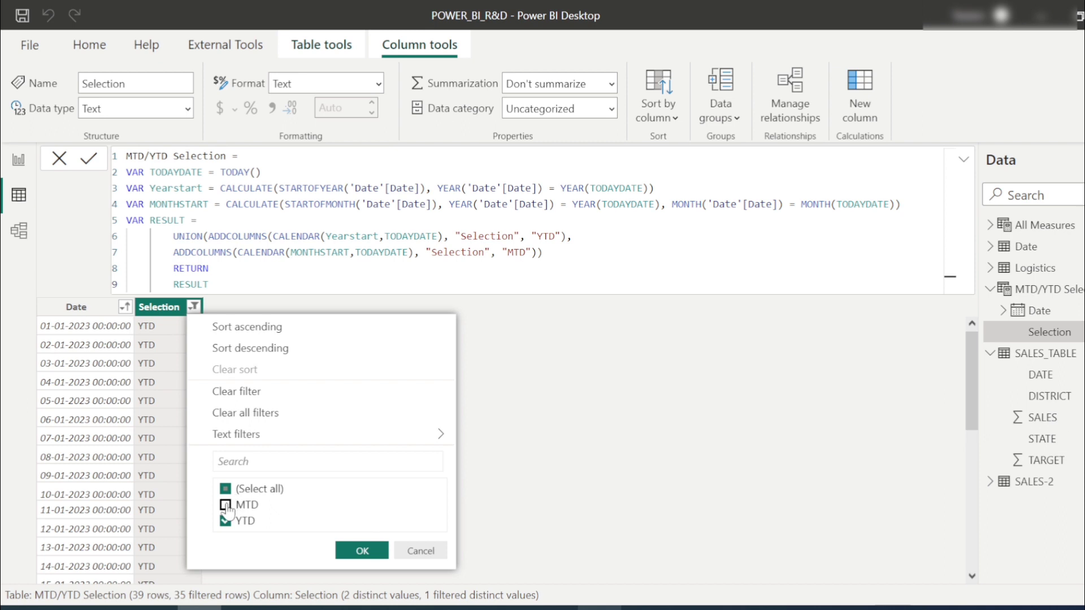
pyautogui.click(225, 505)
pyautogui.click(225, 521)
pyautogui.click(356, 552)
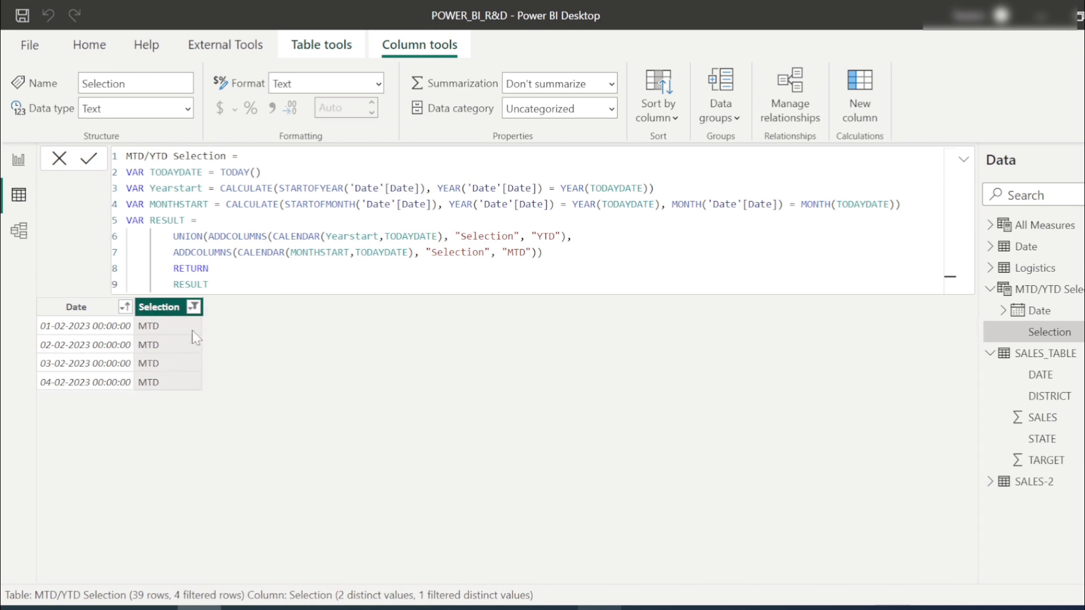
pyautogui.click(195, 308)
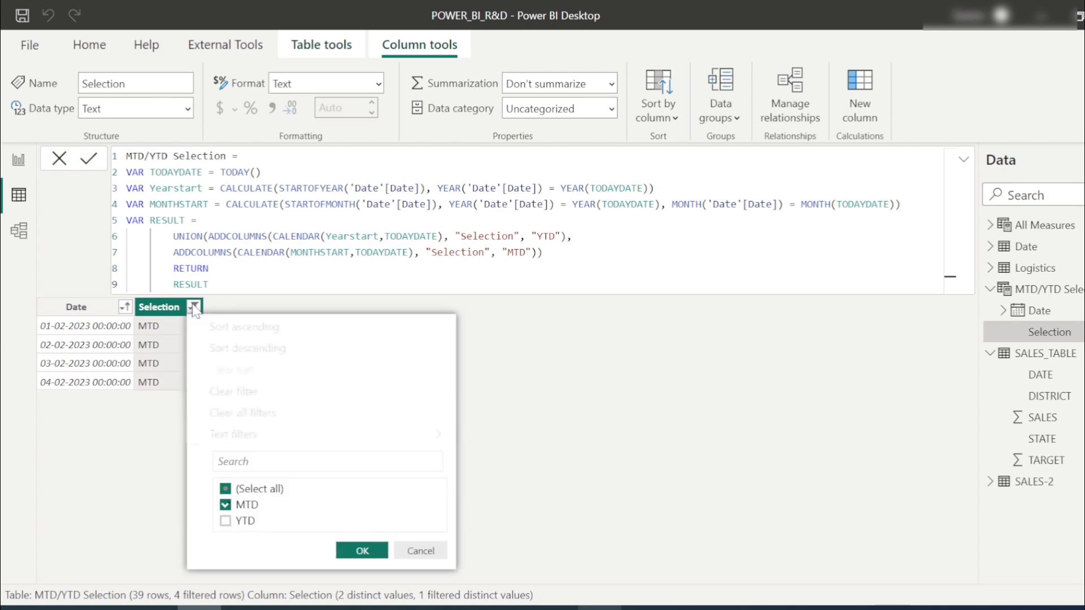
pyautogui.click(258, 392)
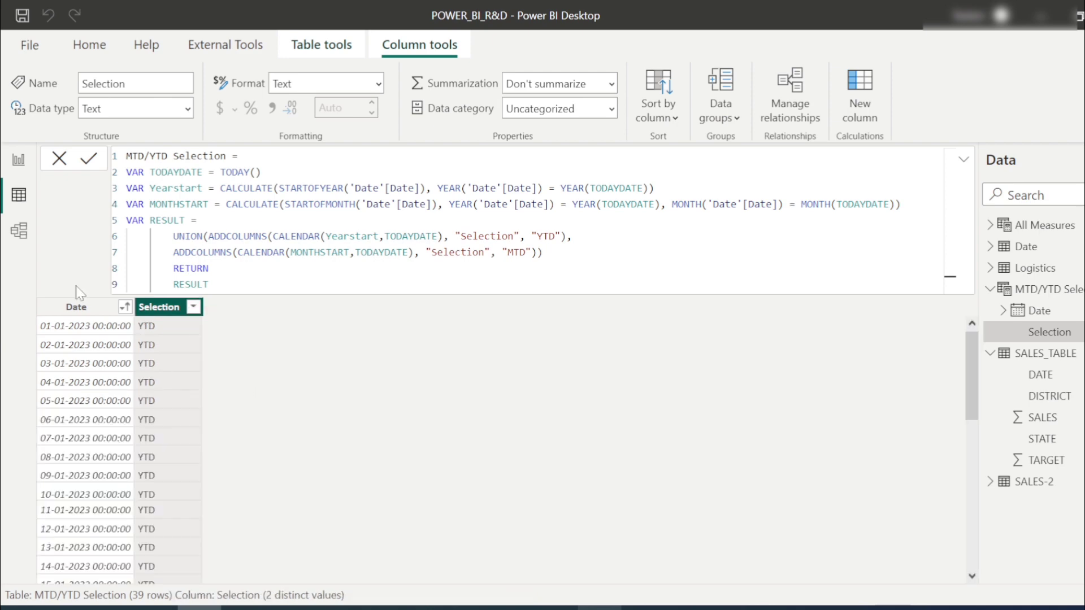
# Step: Toggle the Tutorial 2 slicer from MTD to YTD, then open the Tutorial 3 page
pyautogui.click(19, 160)
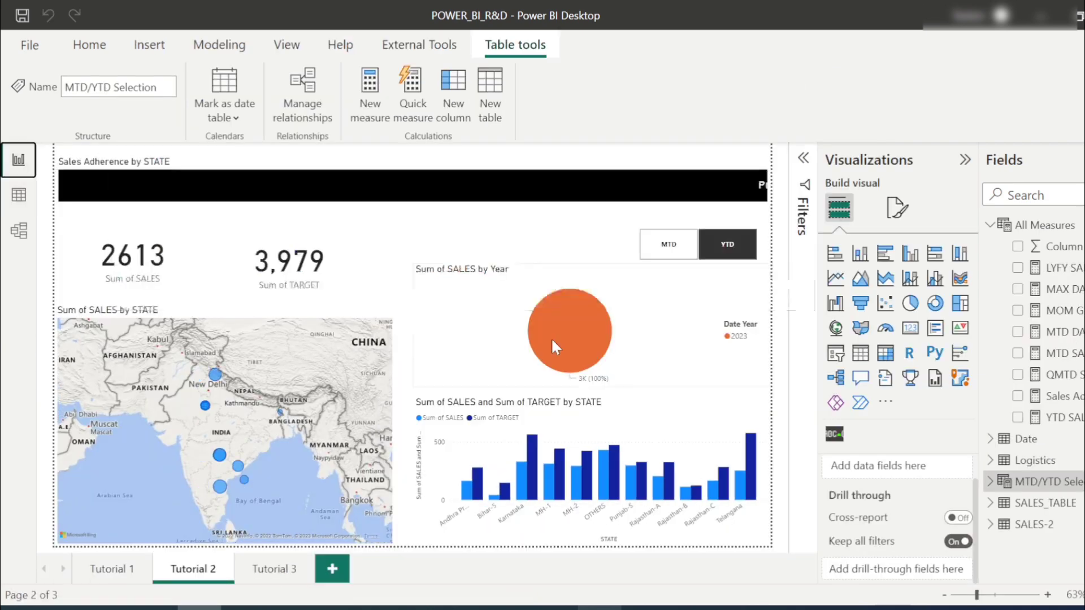
pyautogui.click(677, 249)
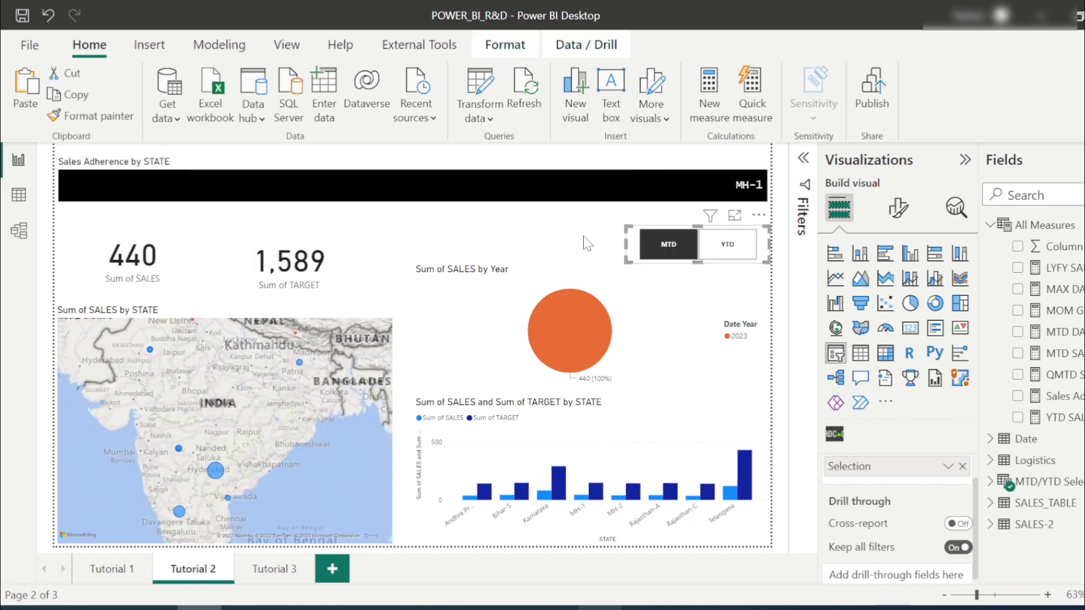
pyautogui.click(731, 256)
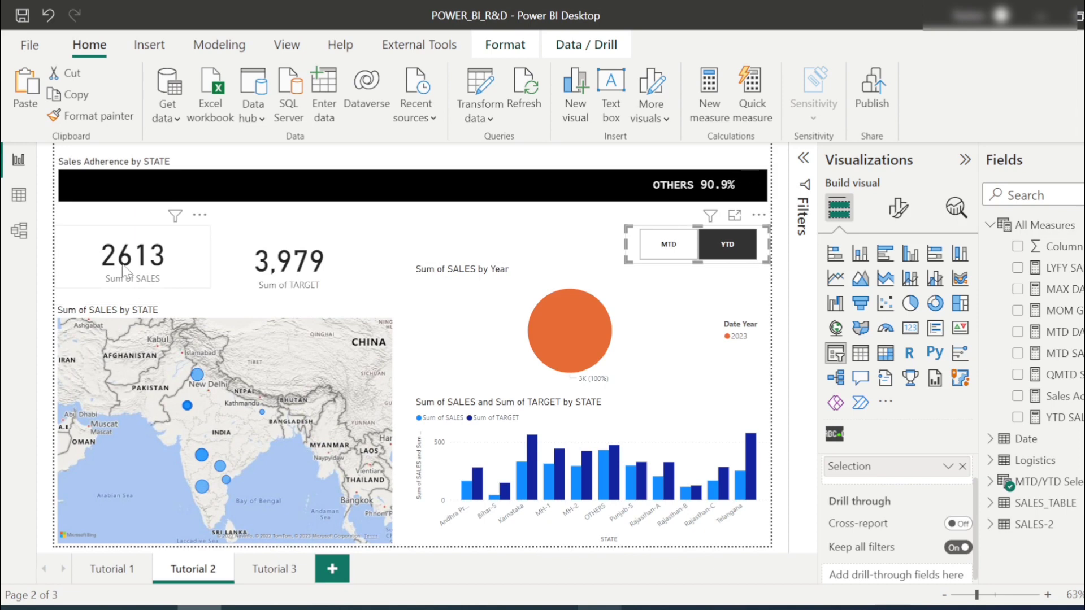
pyautogui.click(274, 570)
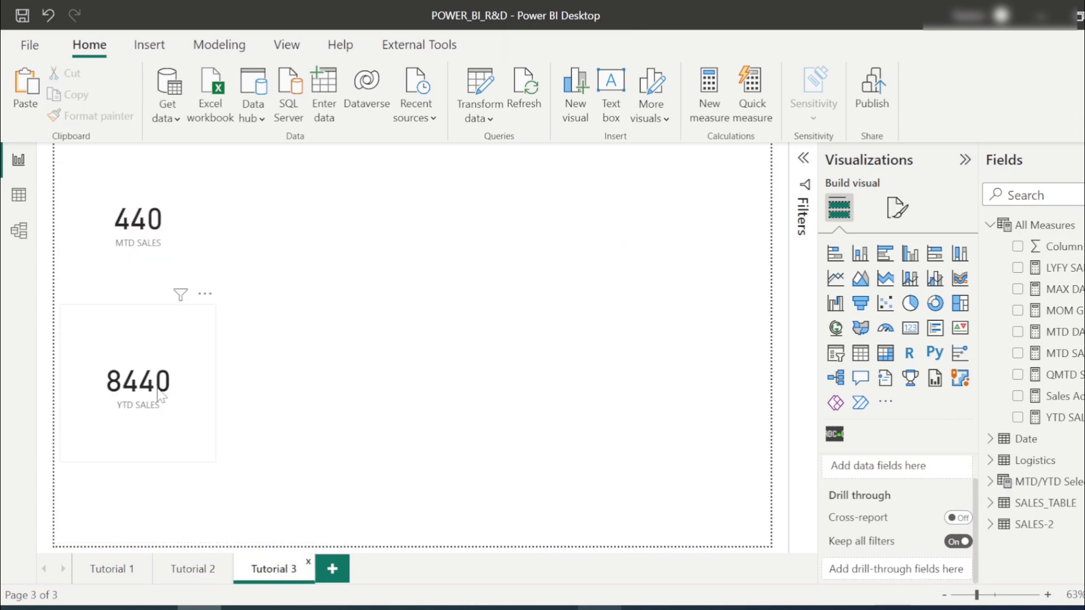
# Step: Delete the '31 March' argument from the YTD SALES measure, then view Tutorial 2 showing 2613 sales
pyautogui.click(18, 195)
pyautogui.click(18, 161)
pyautogui.click(185, 432)
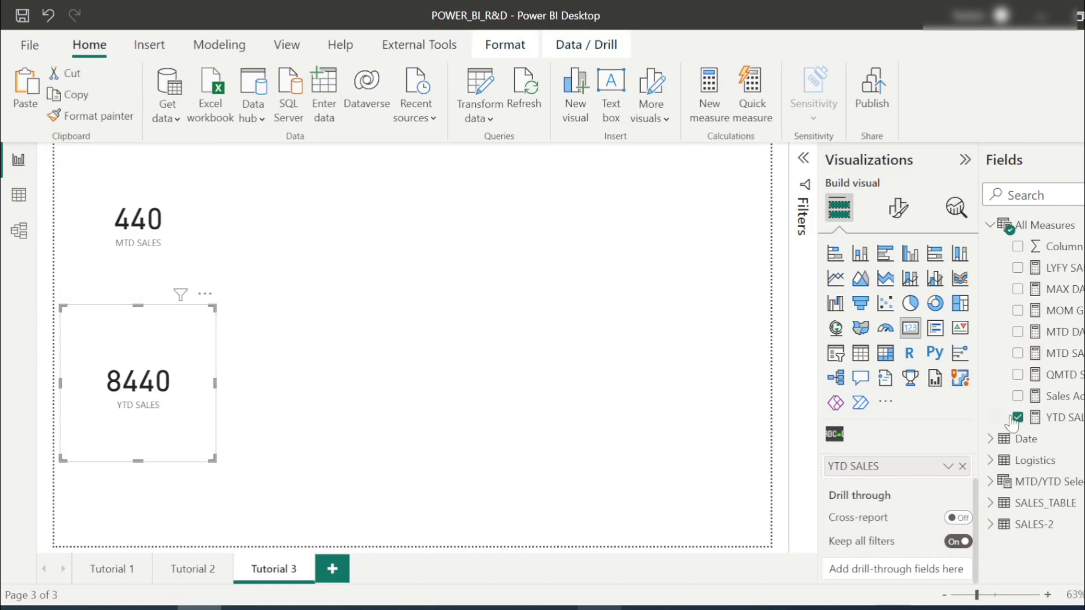
pyautogui.click(1056, 418)
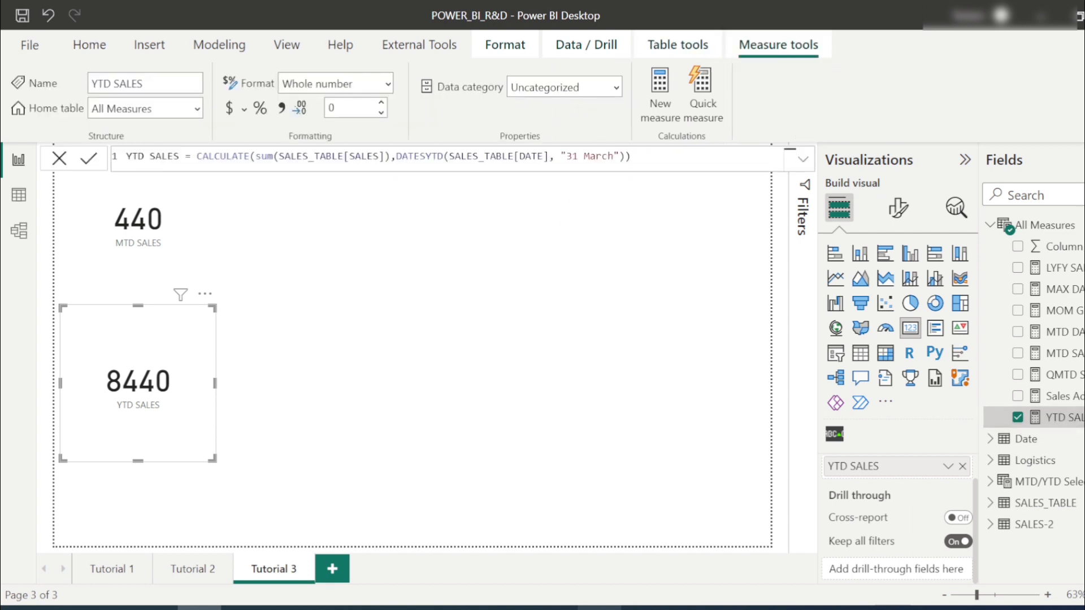
pyautogui.moveTo(619, 156); pyautogui.dragTo(567, 156)
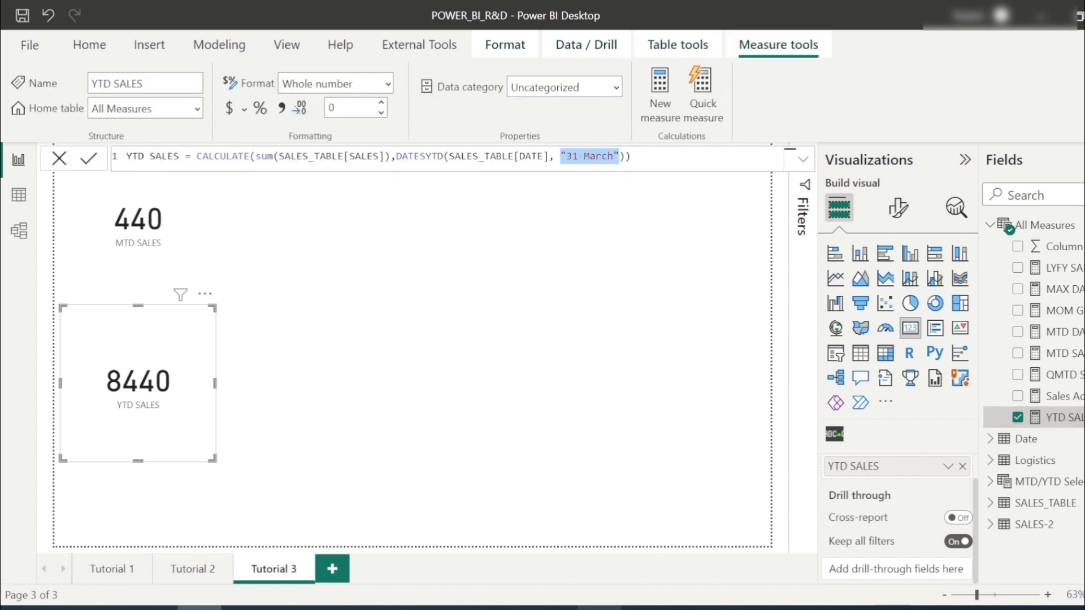
pyautogui.press('BackSpace')
pyautogui.press('BackSpace')
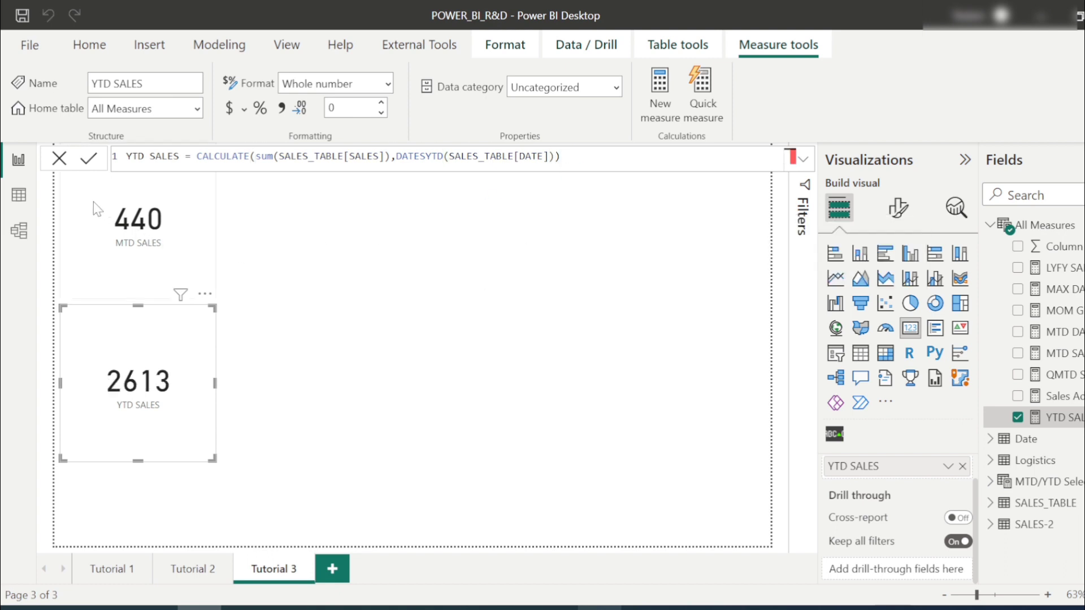
pyautogui.click(304, 365)
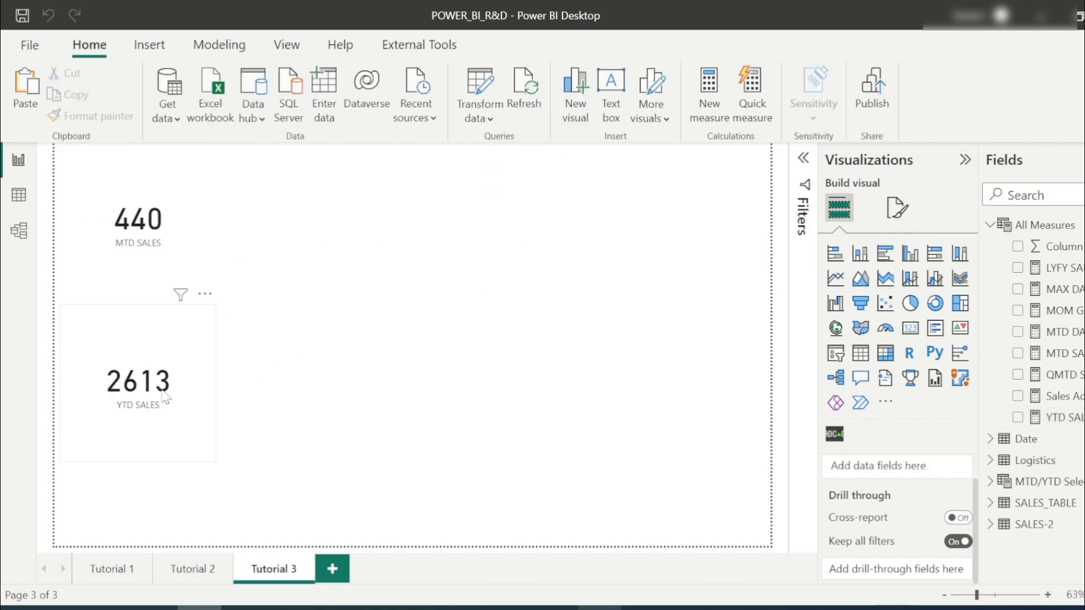
pyautogui.click(187, 572)
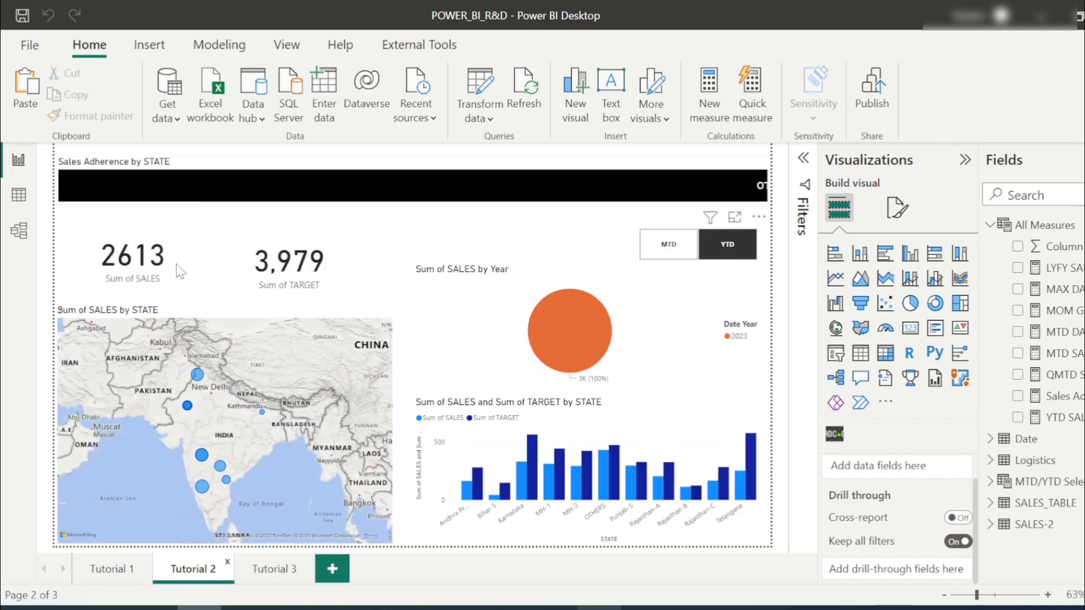